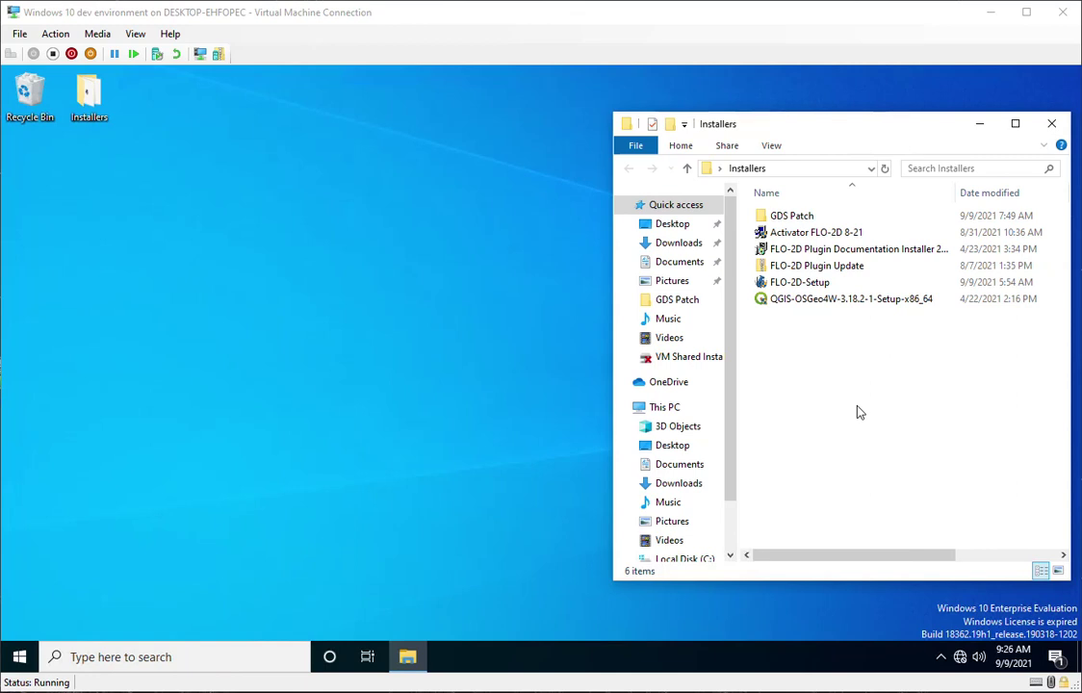
Step: Review the 836 MB FLO-2D-Setup installer's properties, then bring up its context menu again
click(795, 289)
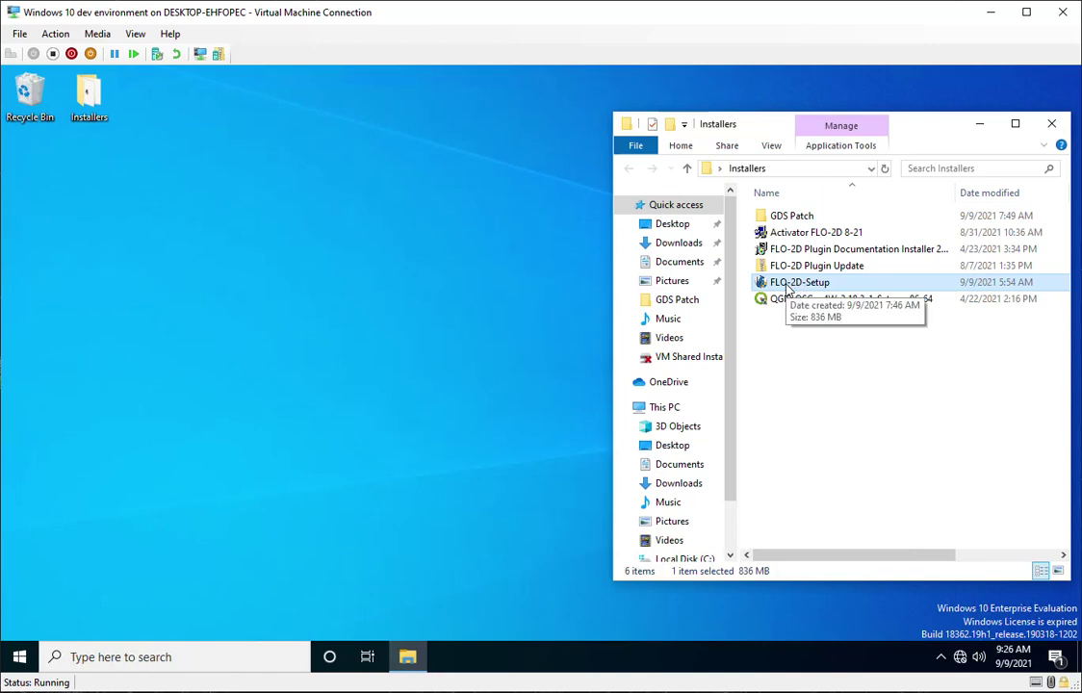
right_click(786, 286)
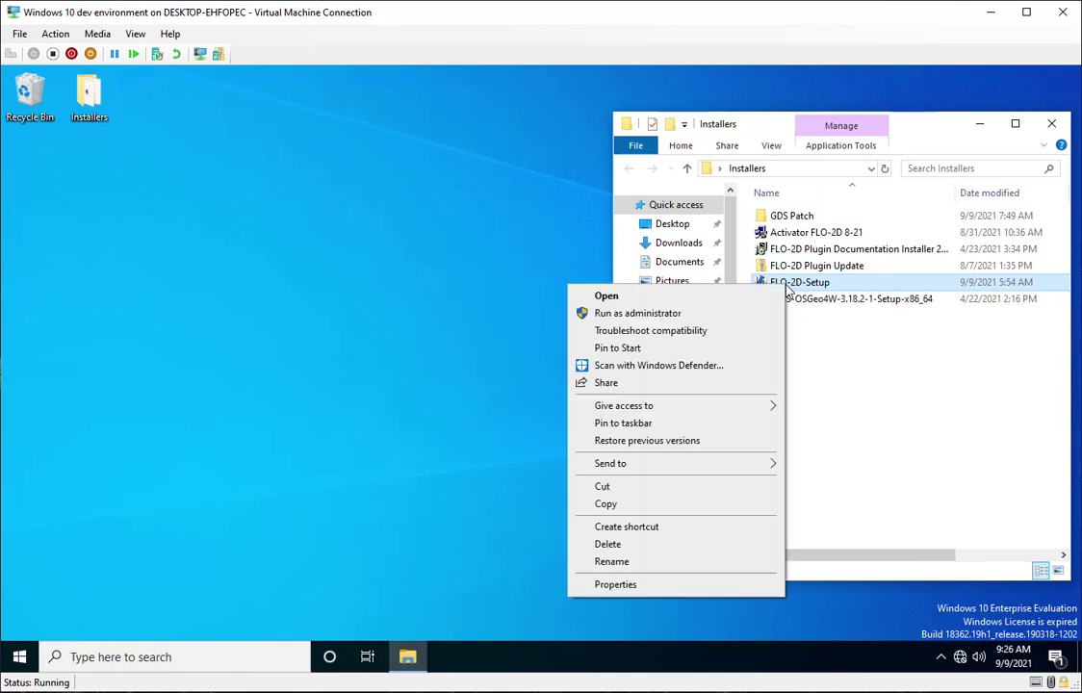
click(705, 582)
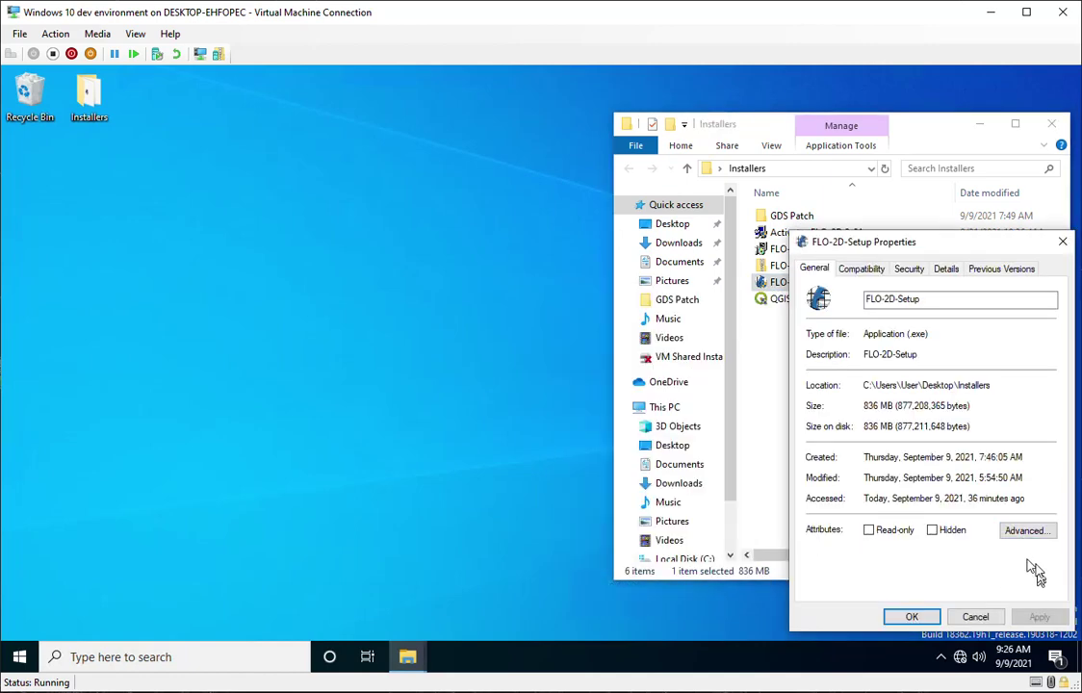
click(932, 616)
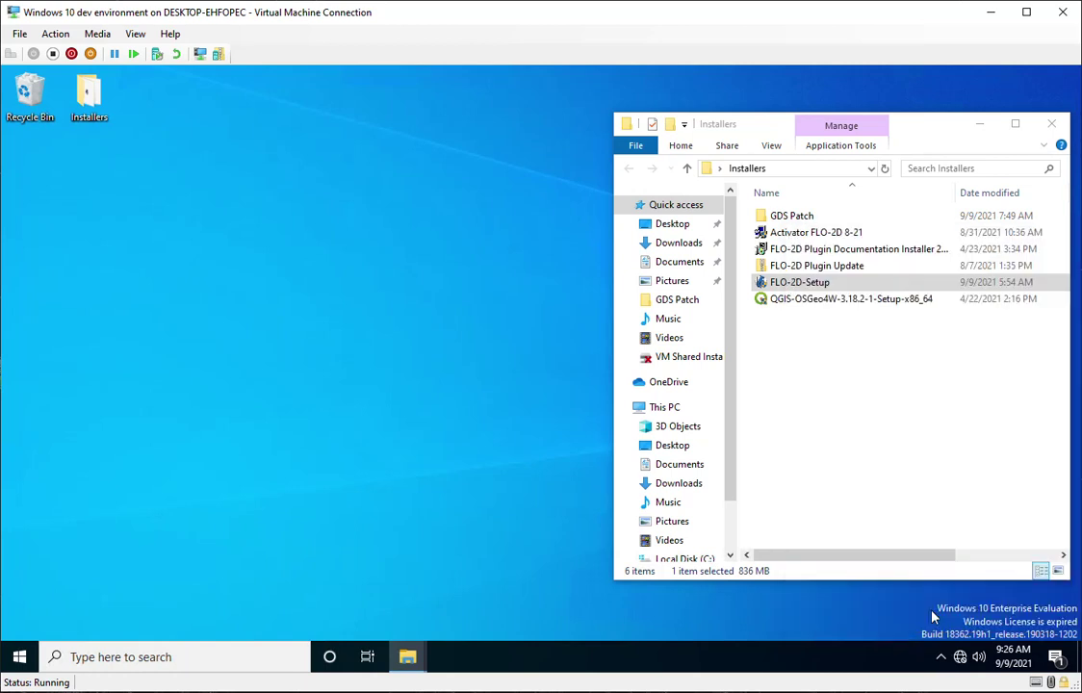
right_click(807, 283)
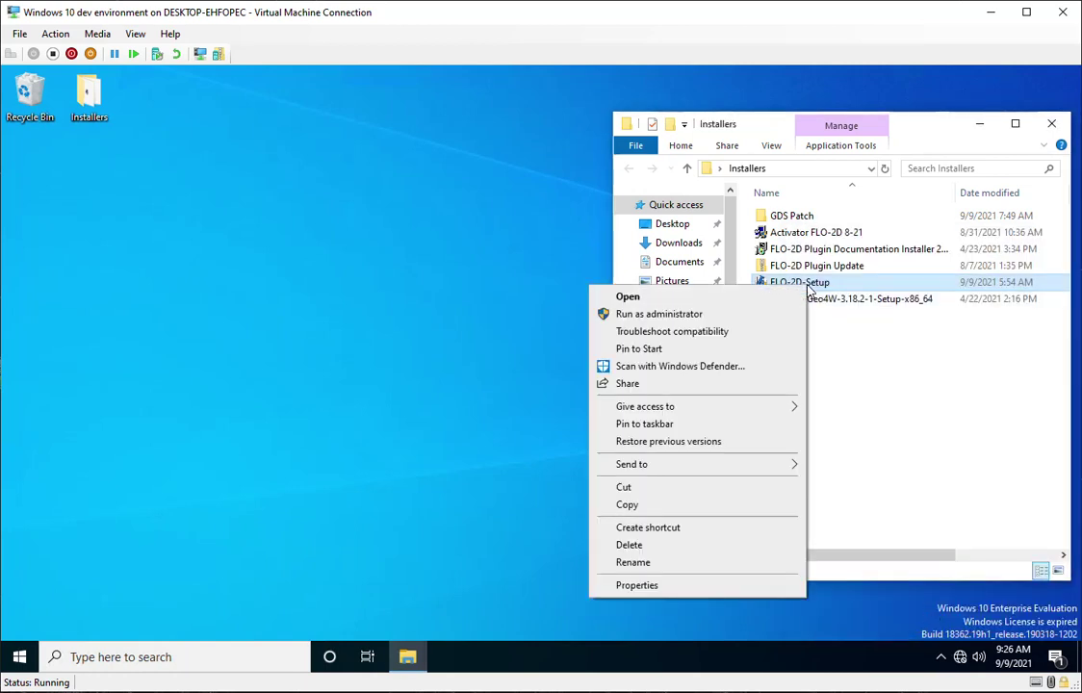
Step: Run FLO-2D-Setup as administrator, approve the UAC prompt and decline silent installation
click(664, 315)
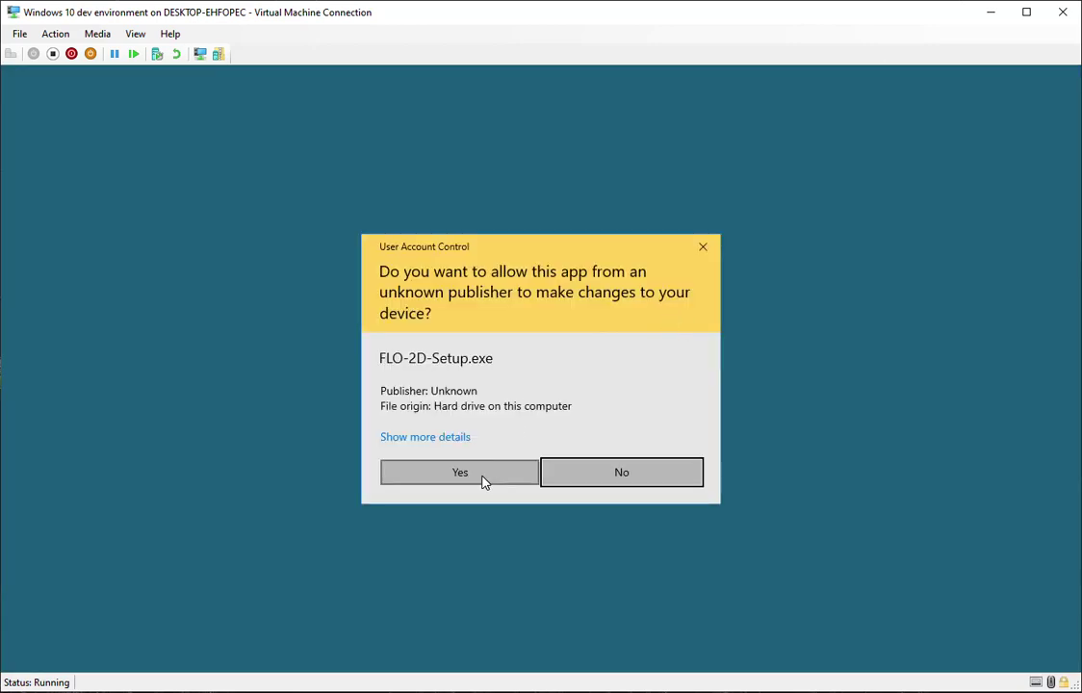
click(481, 479)
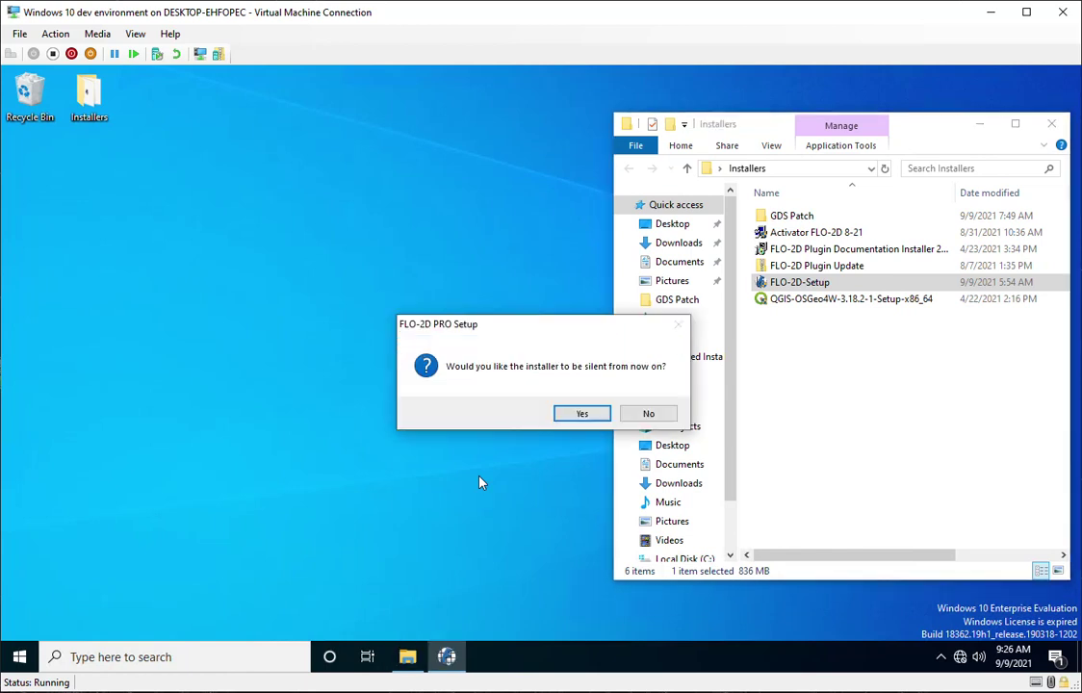
click(648, 416)
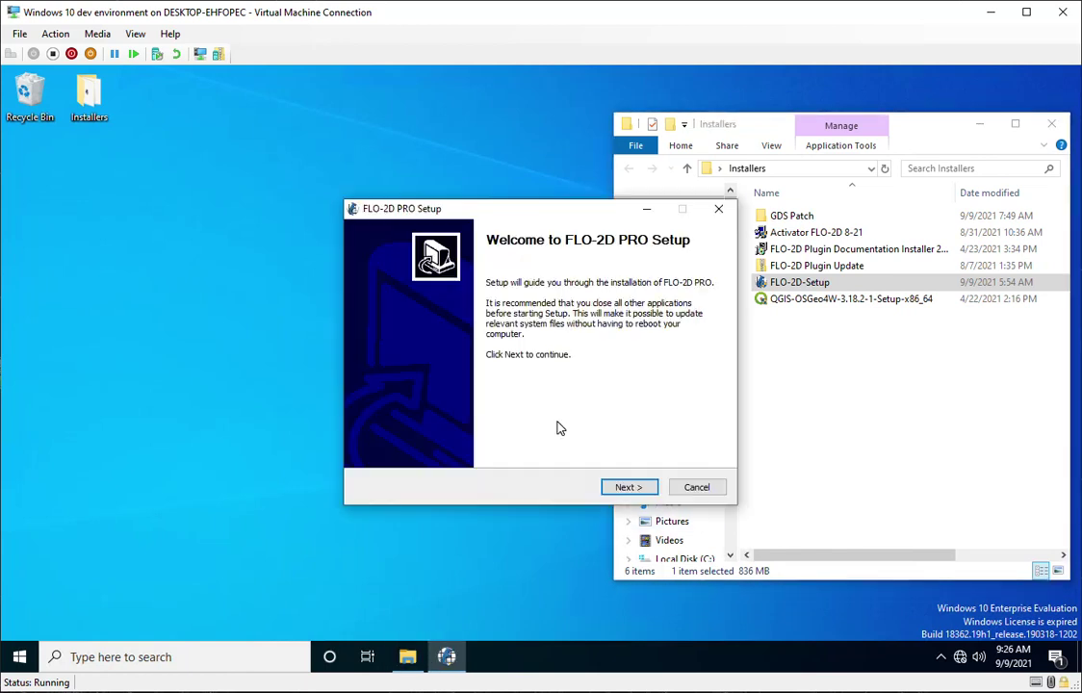
Step: Accept the licence, keep all components and accept the default install folder
click(632, 488)
click(633, 488)
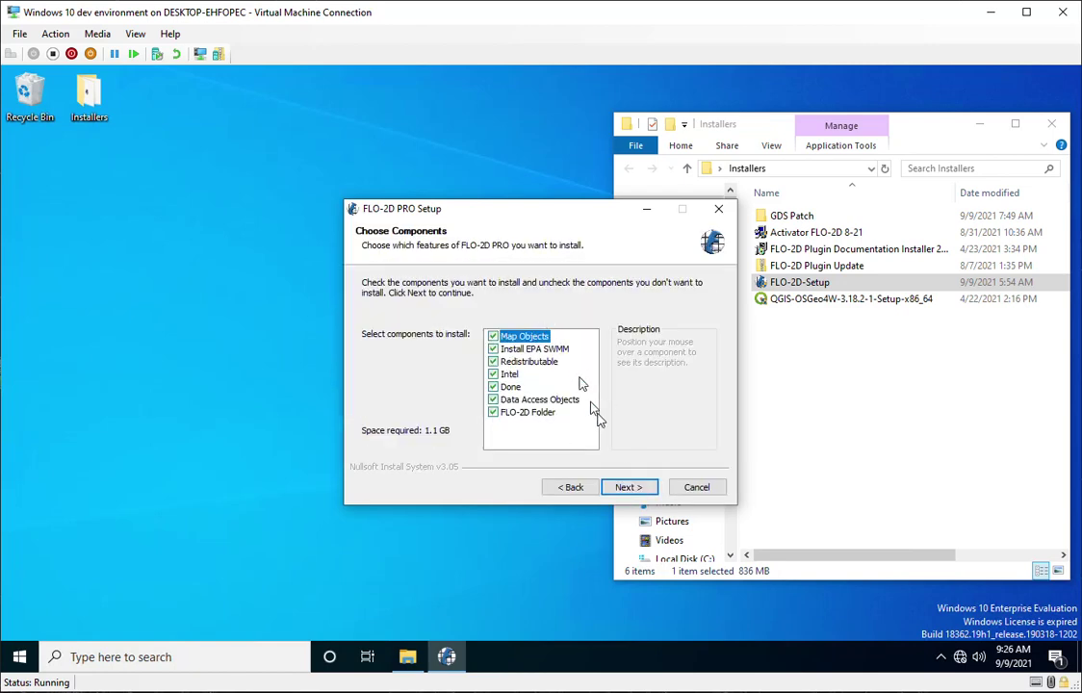
click(631, 488)
drag(594, 216, 434, 188)
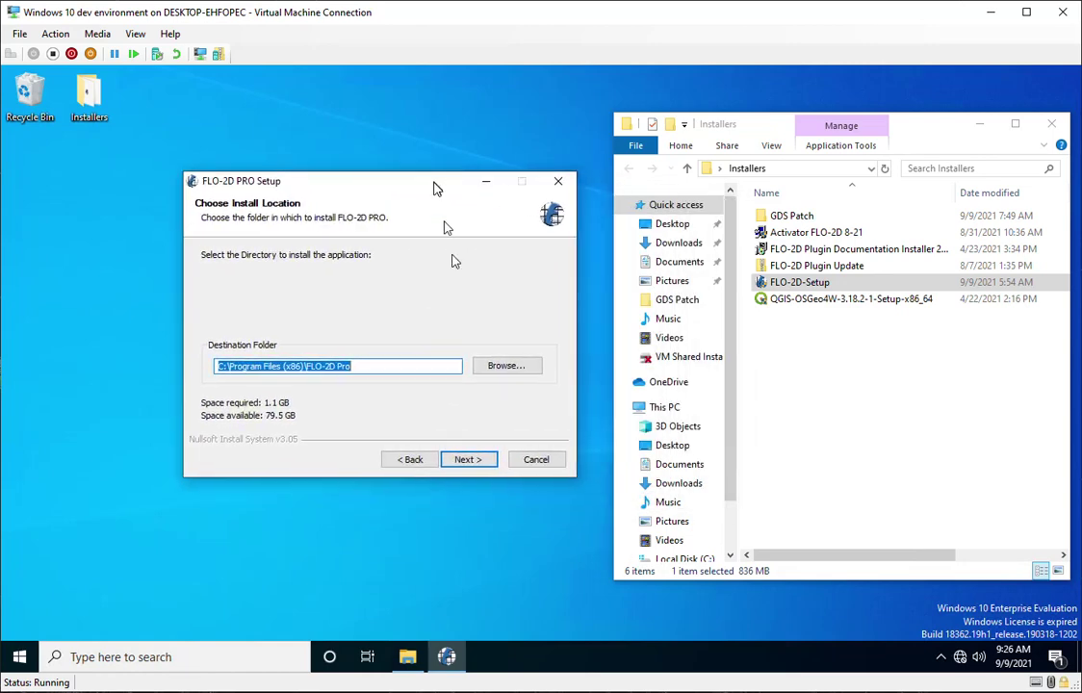
click(470, 461)
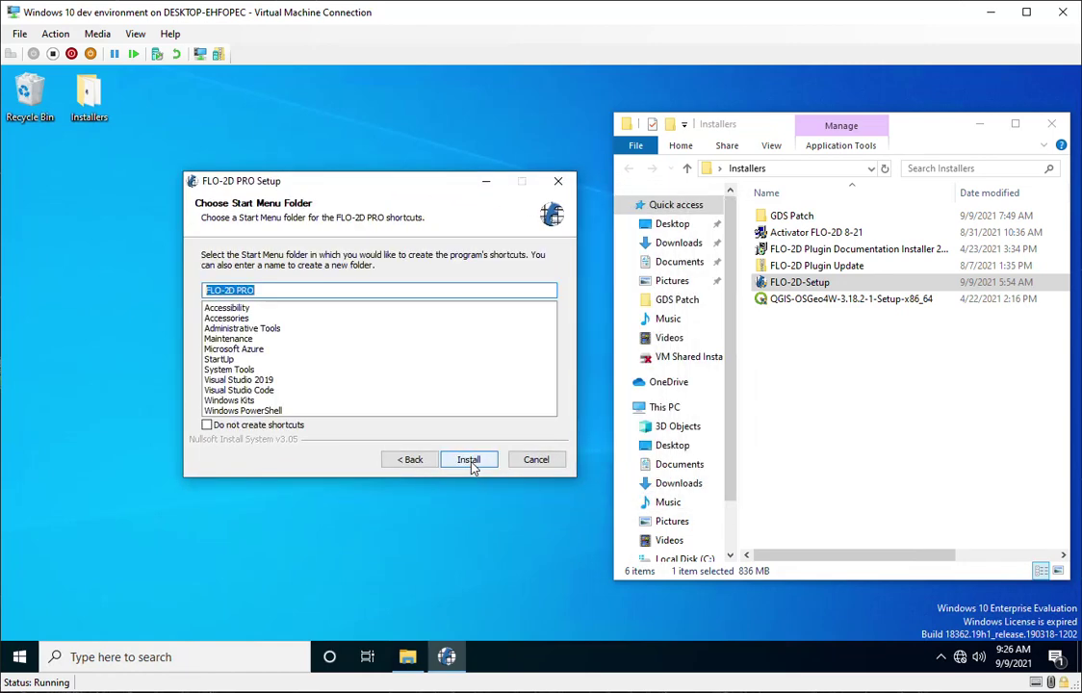
Step: Keep the FLO-2D PRO Start Menu folder, then accept and install the Intel oneAPI runtime
click(470, 461)
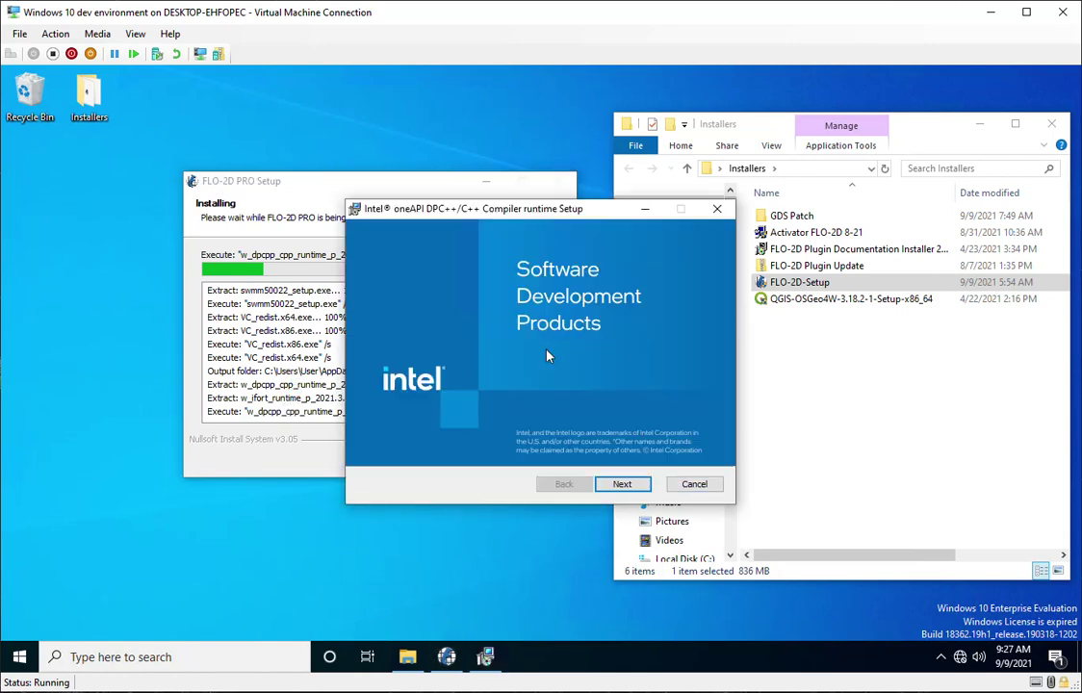
click(628, 484)
click(491, 448)
click(621, 487)
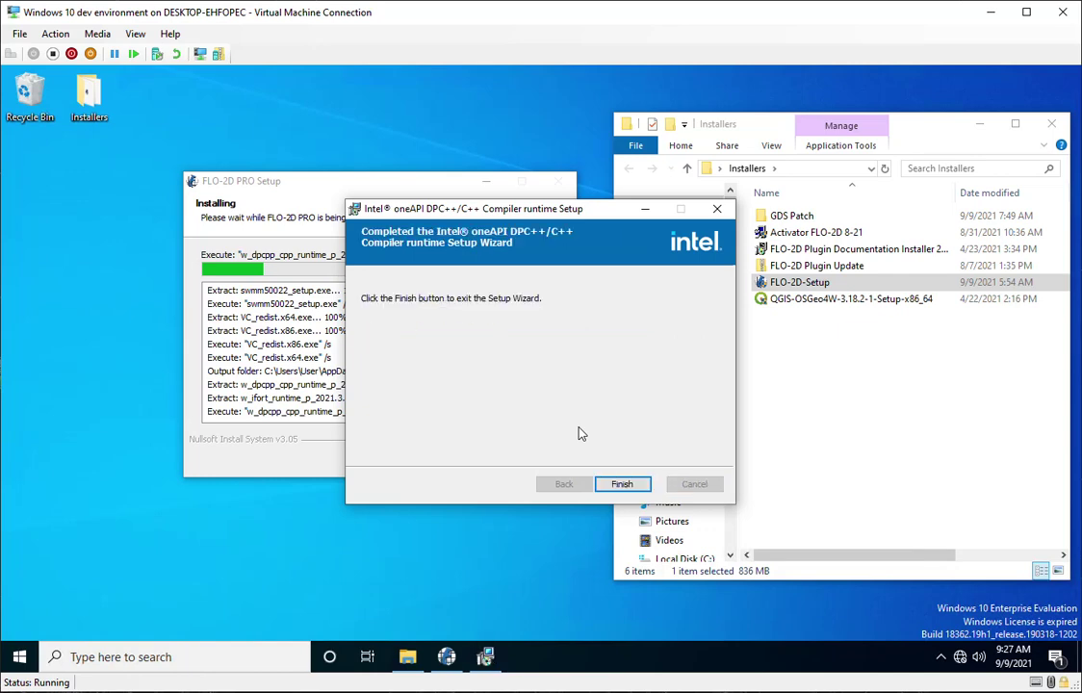
Step: Finish the oneAPI runtime, then accept, install and finish the Intel Fortran runtime
click(620, 483)
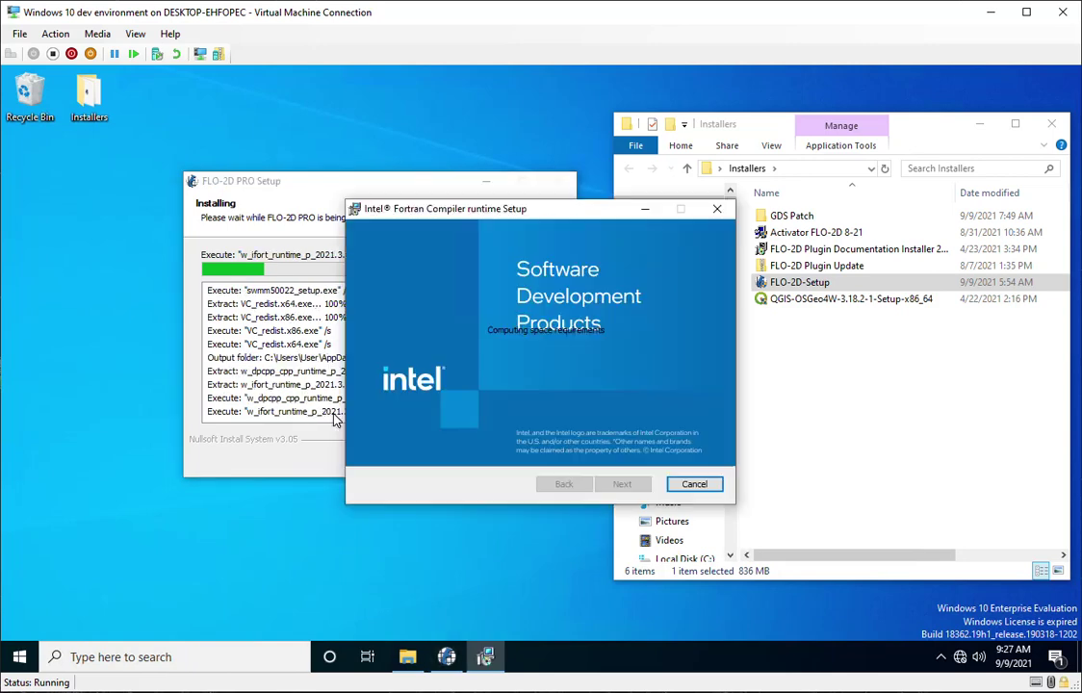
click(620, 484)
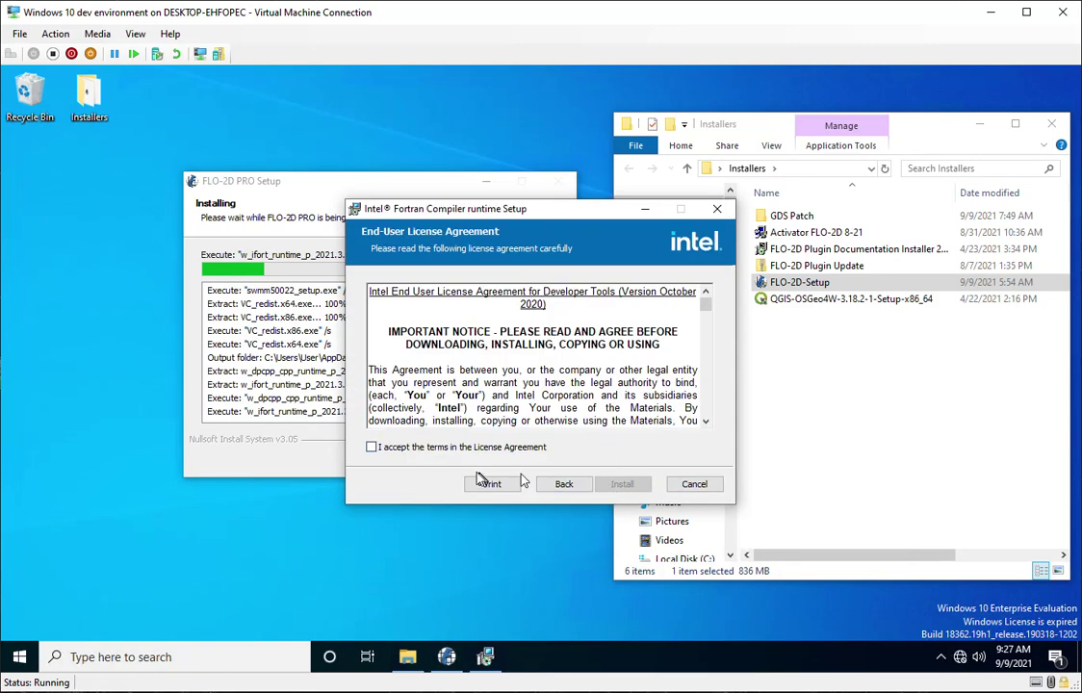
click(371, 447)
click(622, 484)
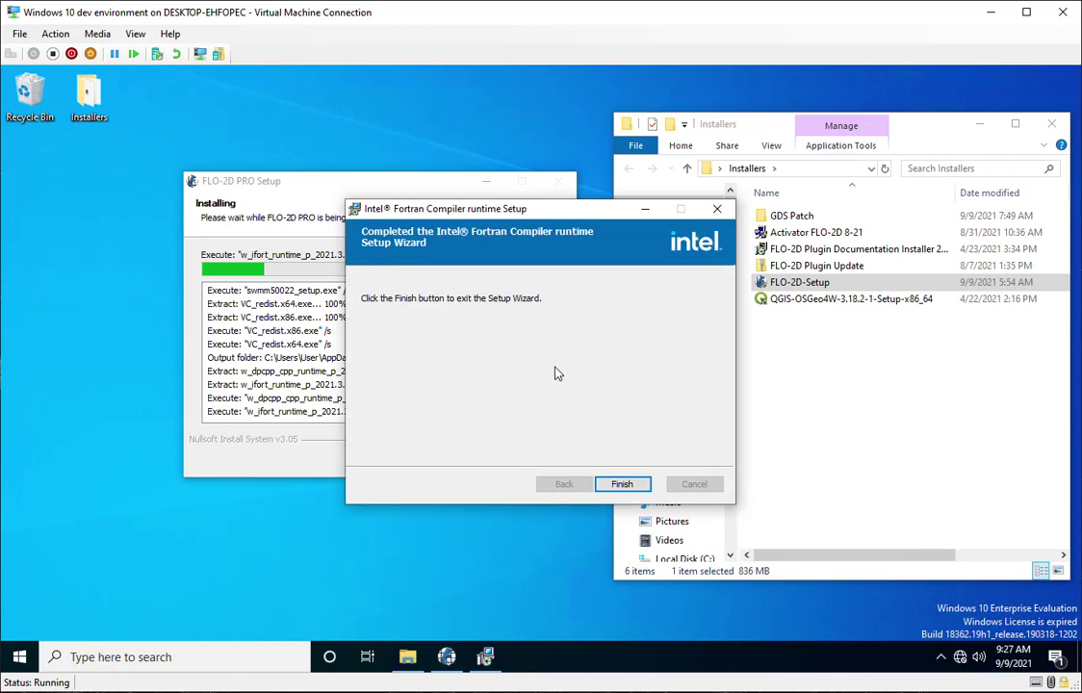
click(622, 485)
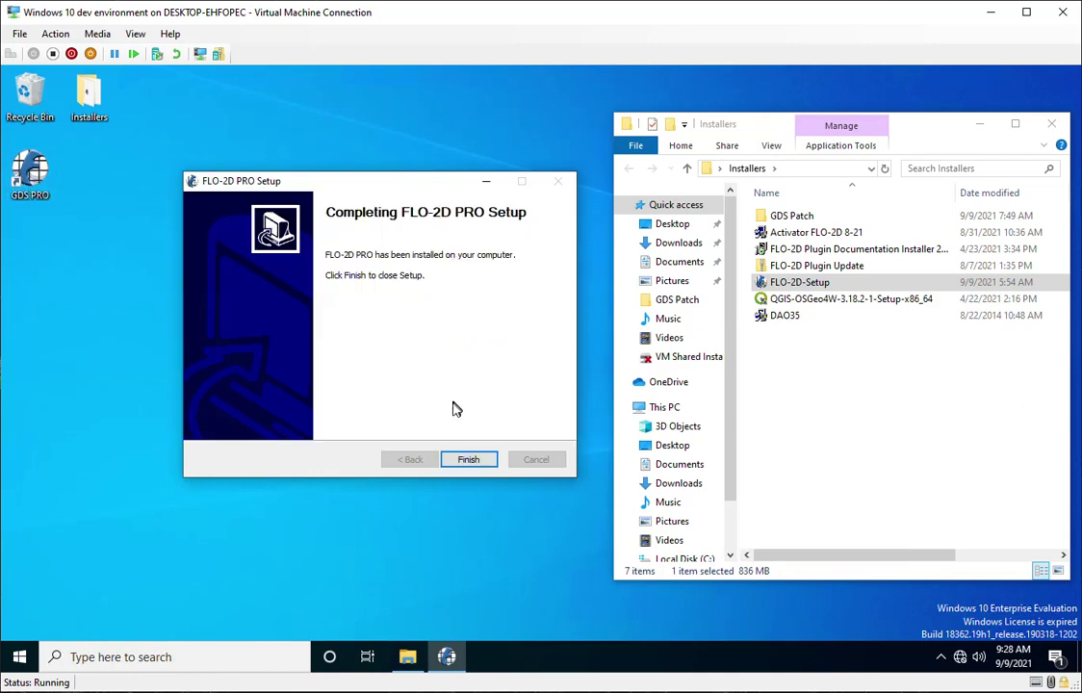
Step: Finish and close the completed FLO-2D PRO installer
click(466, 458)
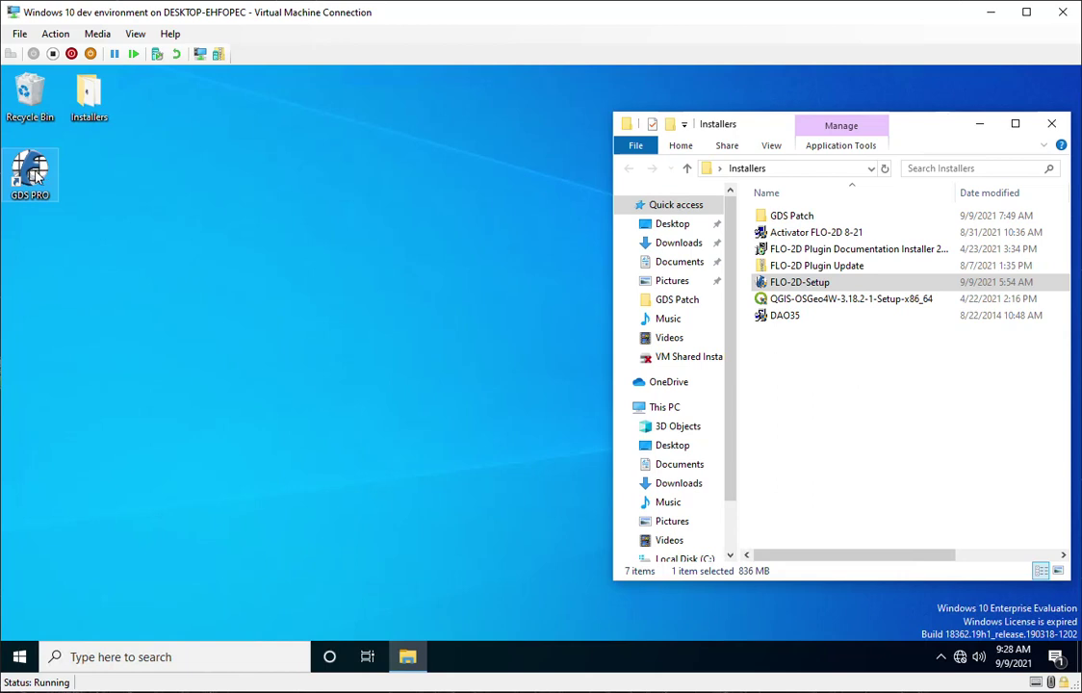
double_click(39, 176)
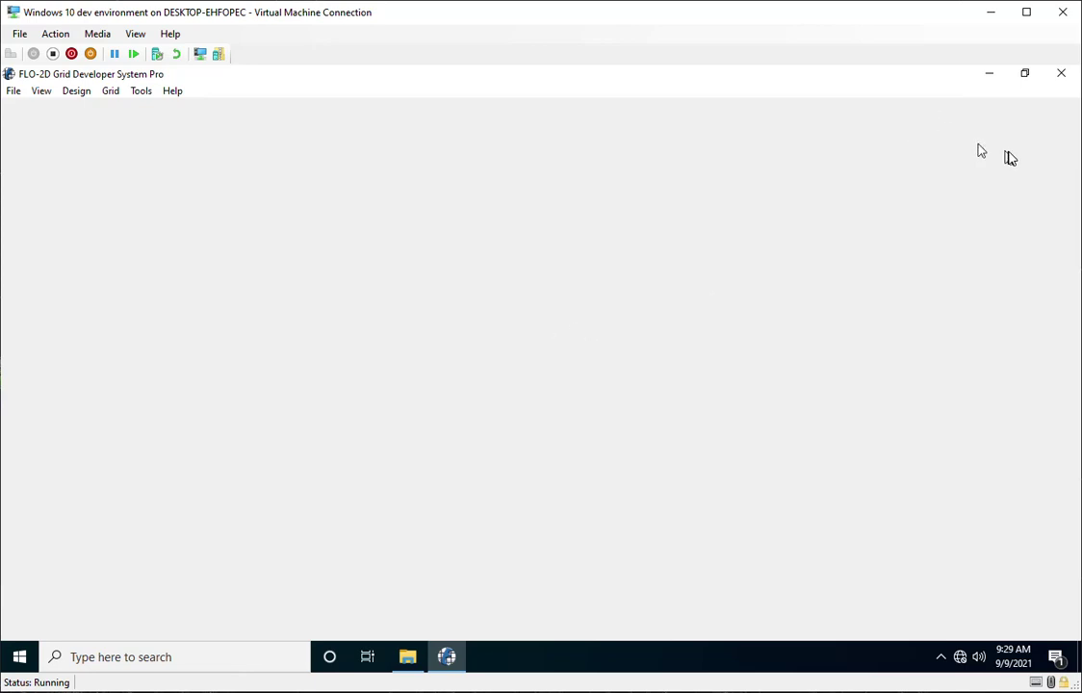
Step: Close GDS Pro, inspect the 44 files in C:\Program Files (x86)\Common Files\ESRI, then close that window
click(1063, 75)
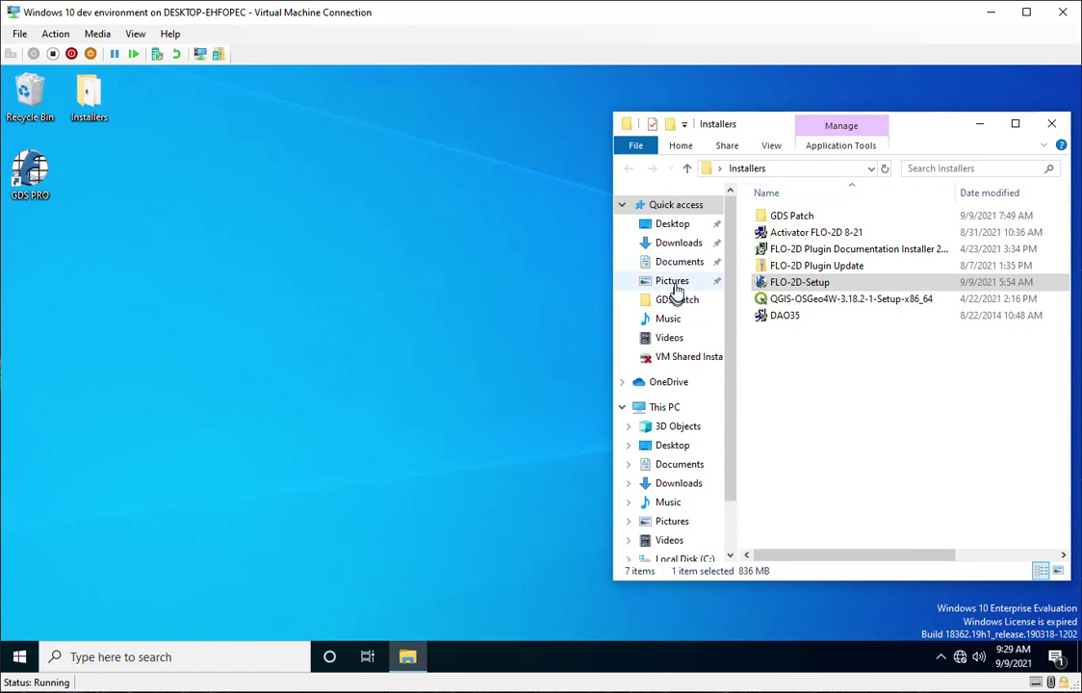
right_click(694, 560)
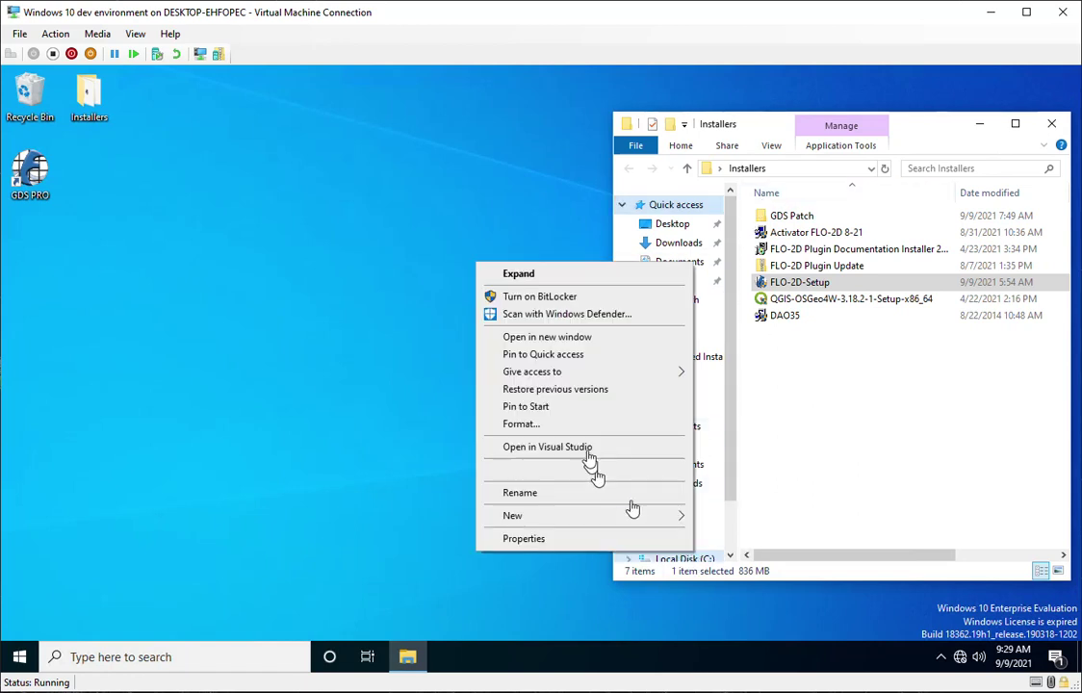
click(529, 337)
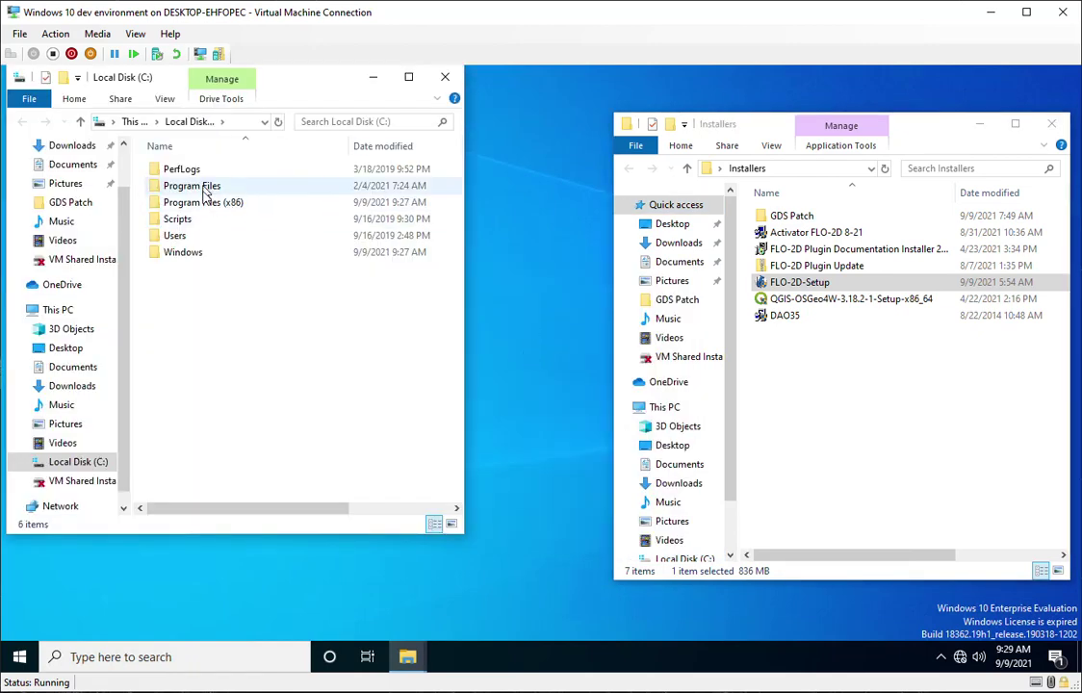
double_click(211, 202)
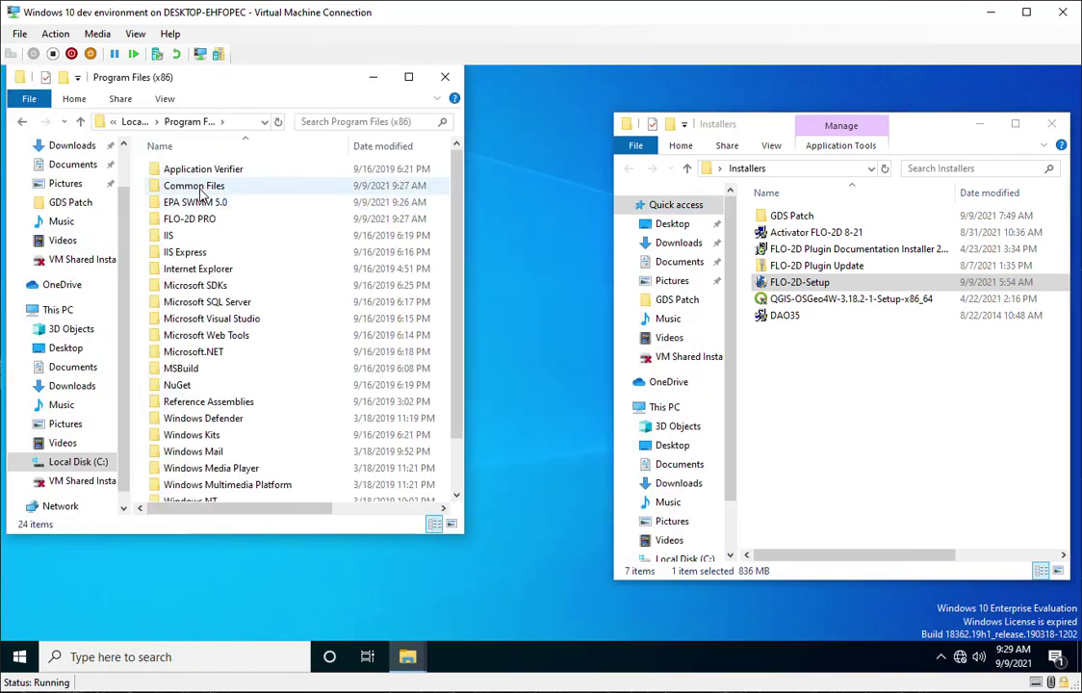
double_click(193, 186)
double_click(200, 190)
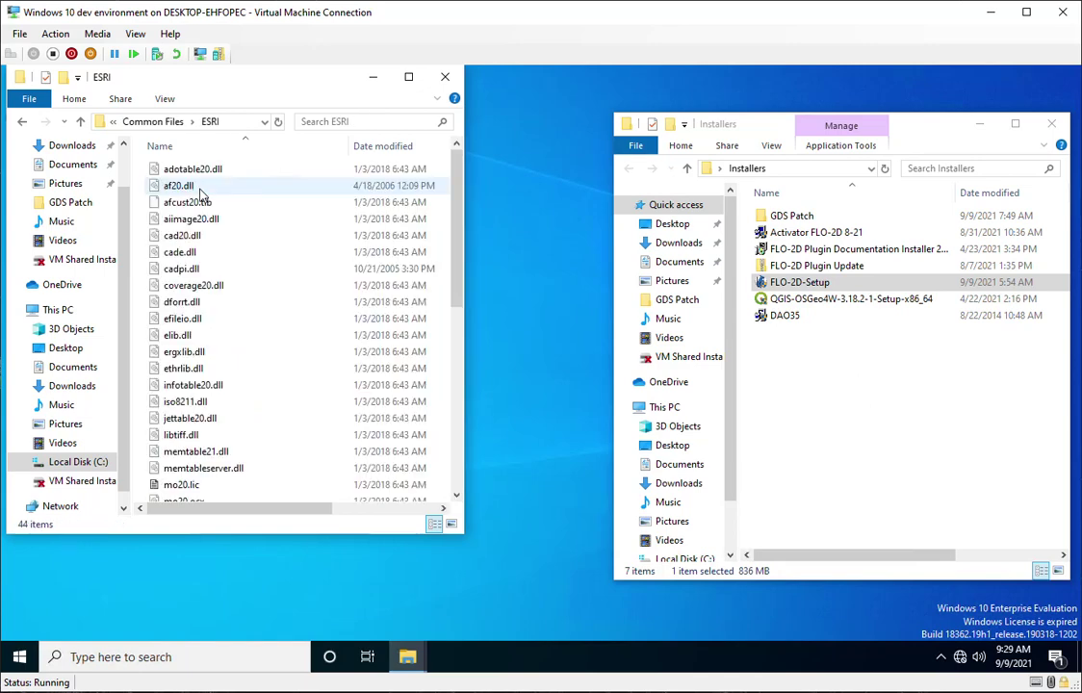
key(ctrl+a)
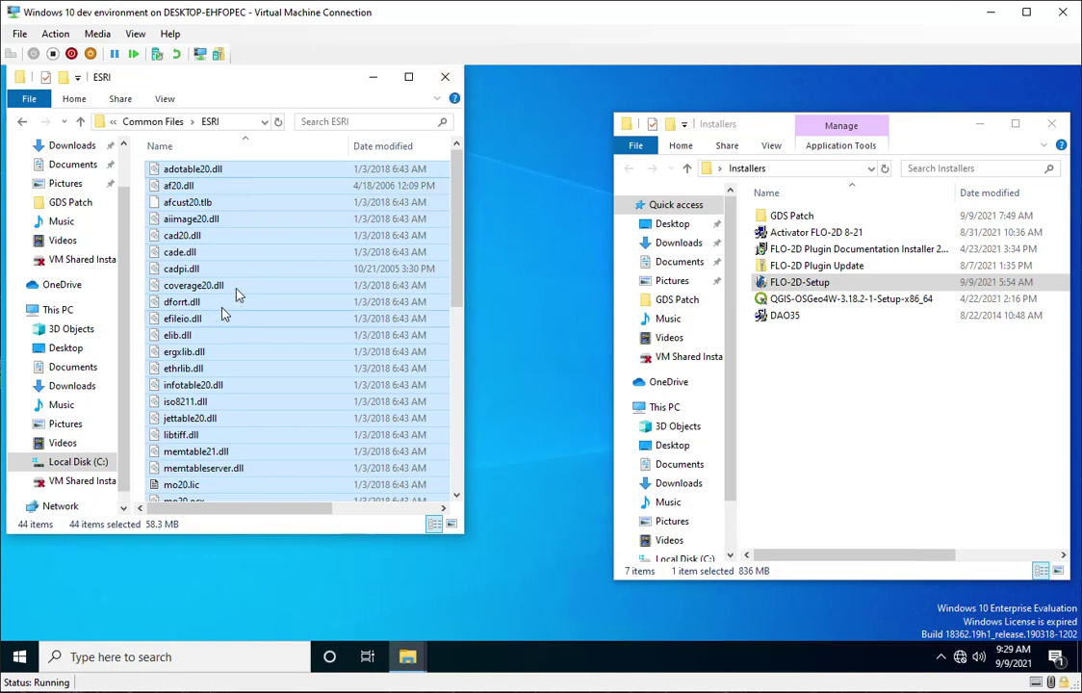
click(446, 77)
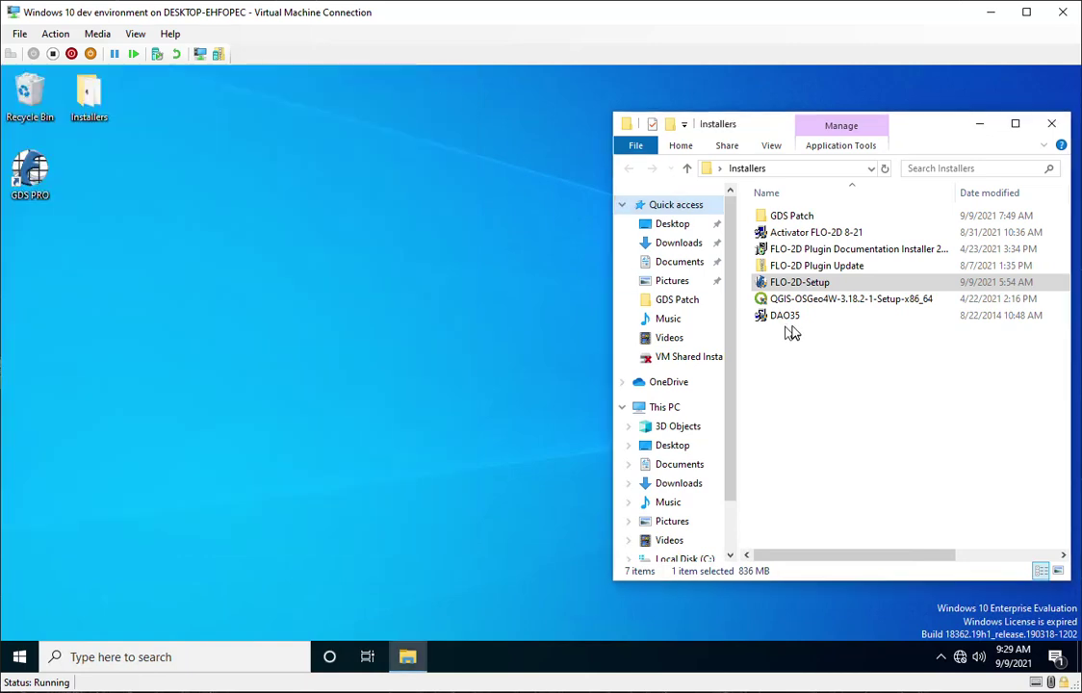
Step: Relaunch FLO-2D-Setup, approve it, decline silent install and accept the licence
double_click(785, 282)
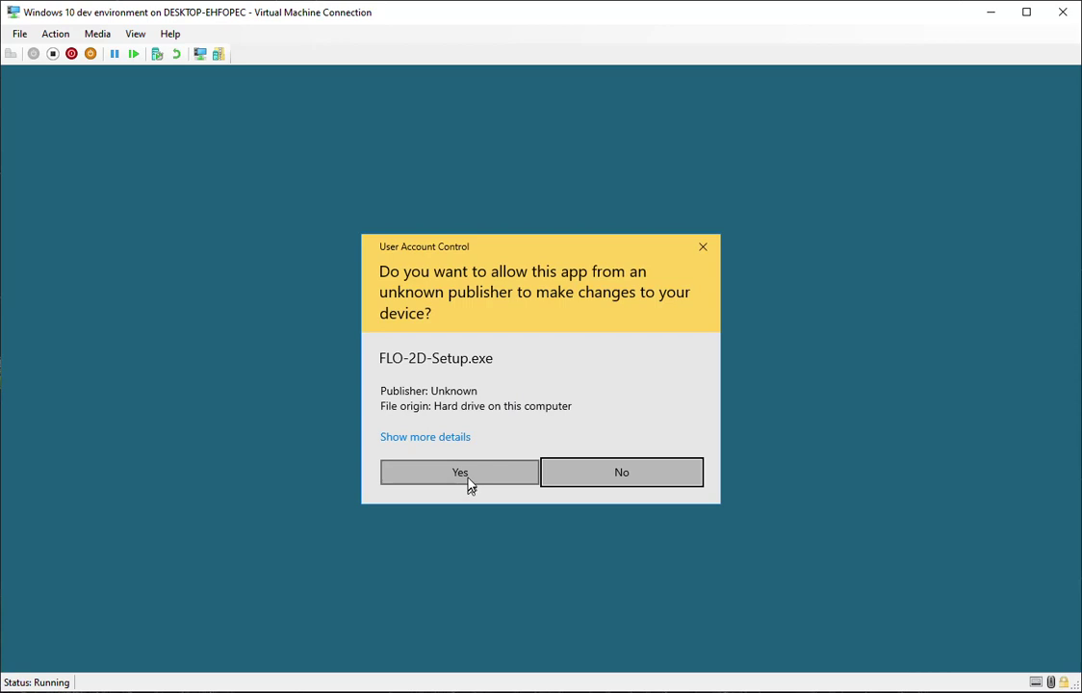
click(461, 473)
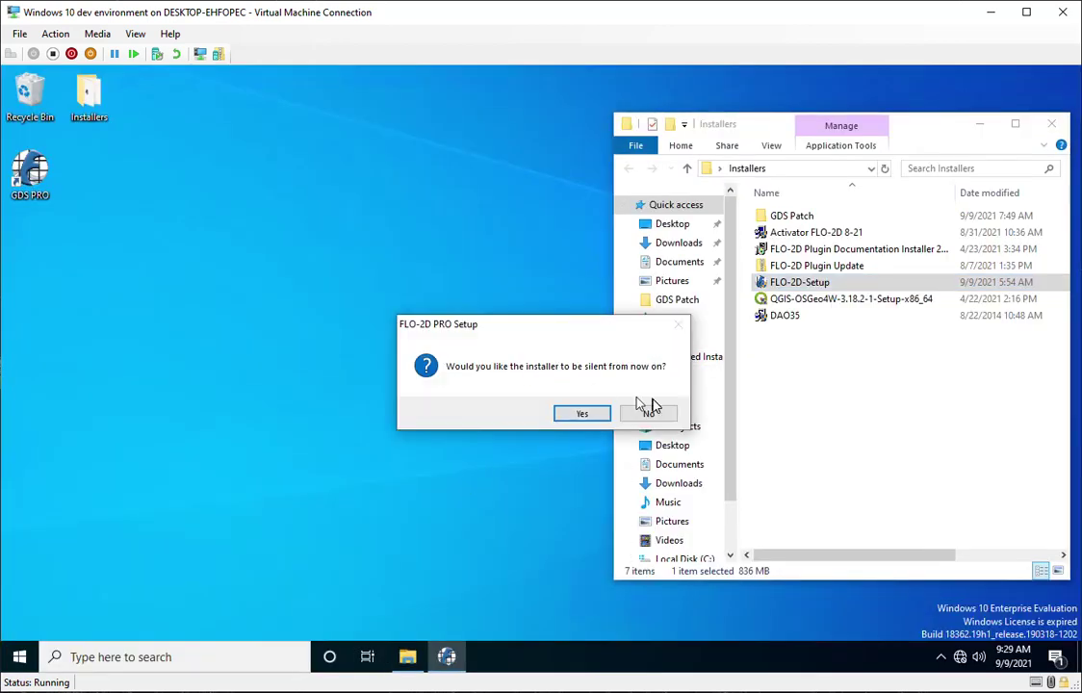
click(647, 412)
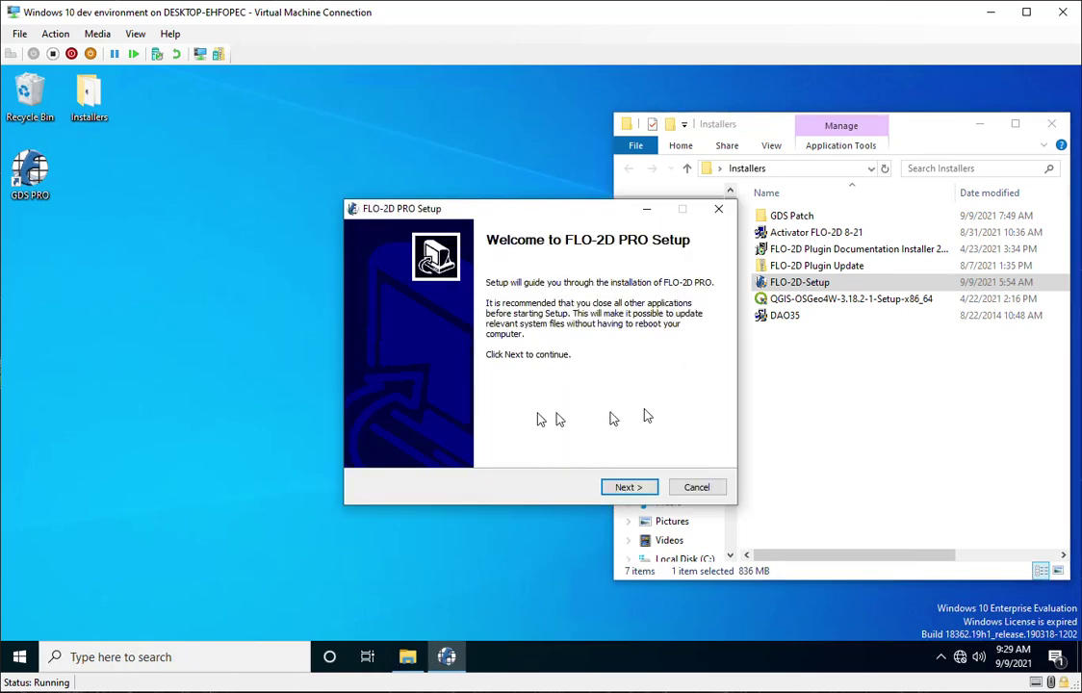
click(626, 486)
click(623, 487)
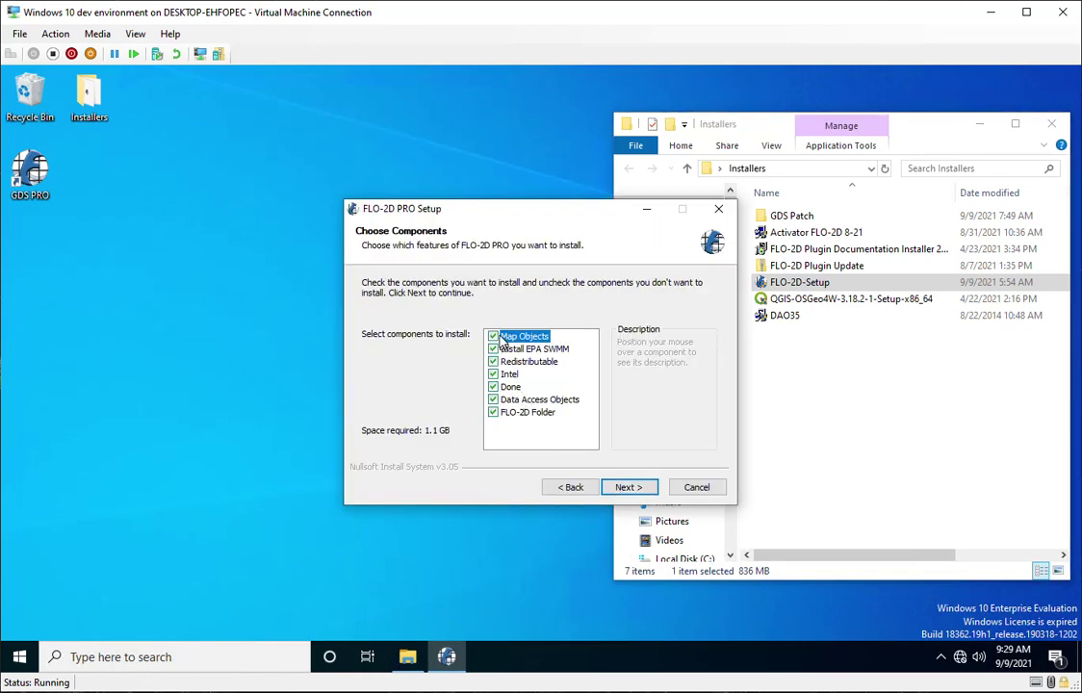
Step: Deselect every component except Map Objects, then cancel and confirm aborting the installation
click(493, 350)
click(493, 361)
click(493, 373)
click(493, 386)
click(493, 399)
click(493, 412)
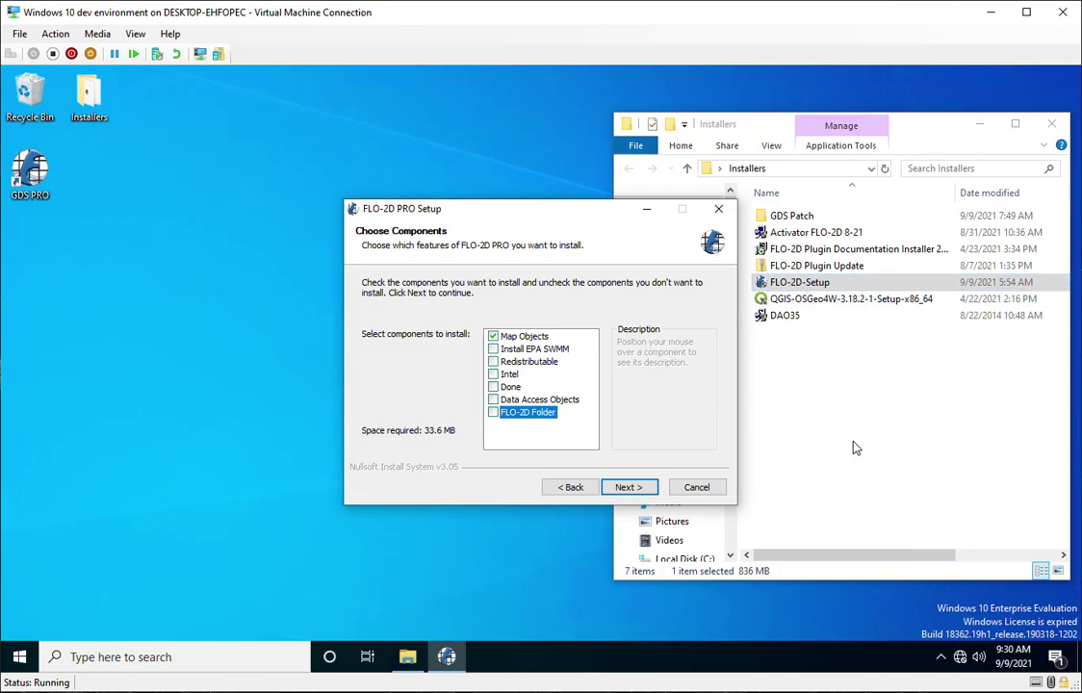
click(697, 487)
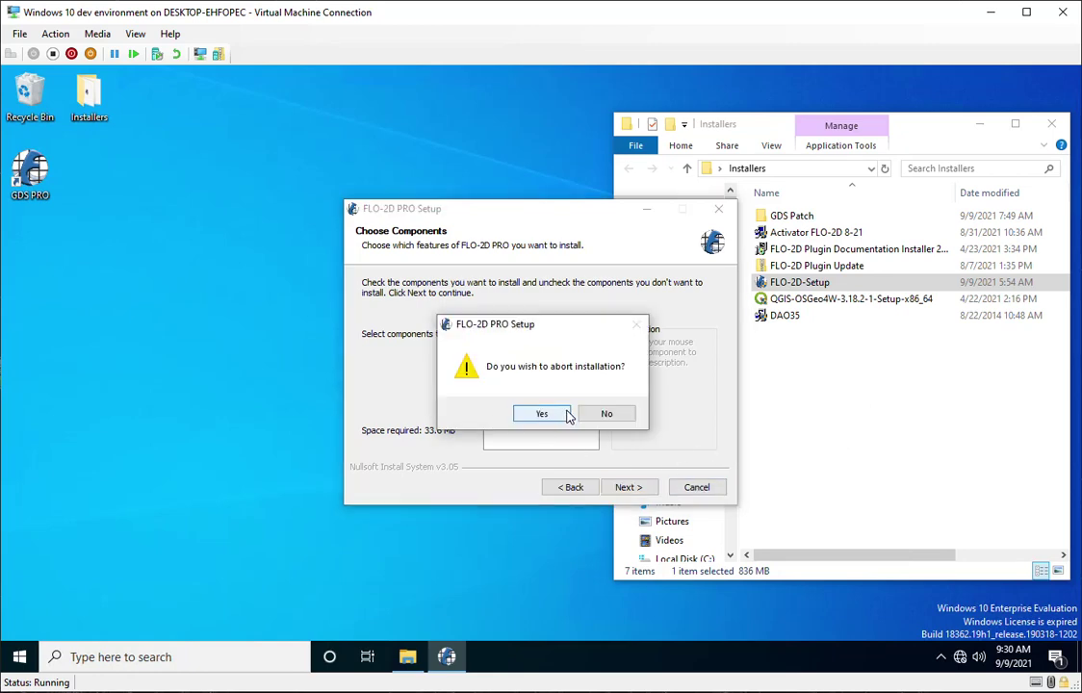
click(567, 415)
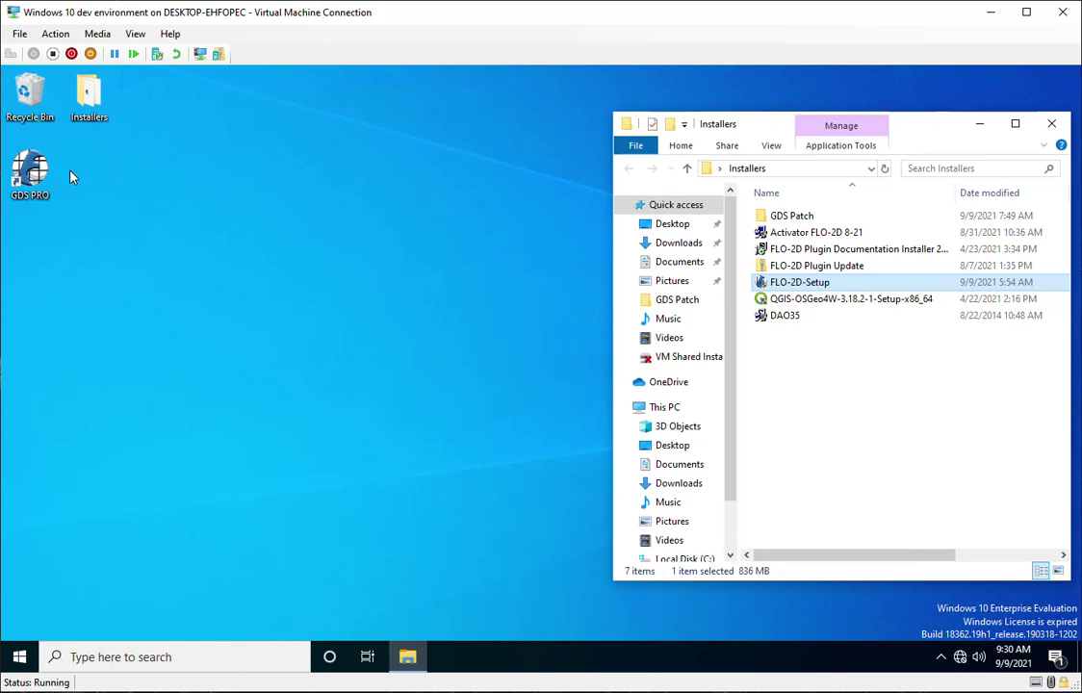
double_click(29, 173)
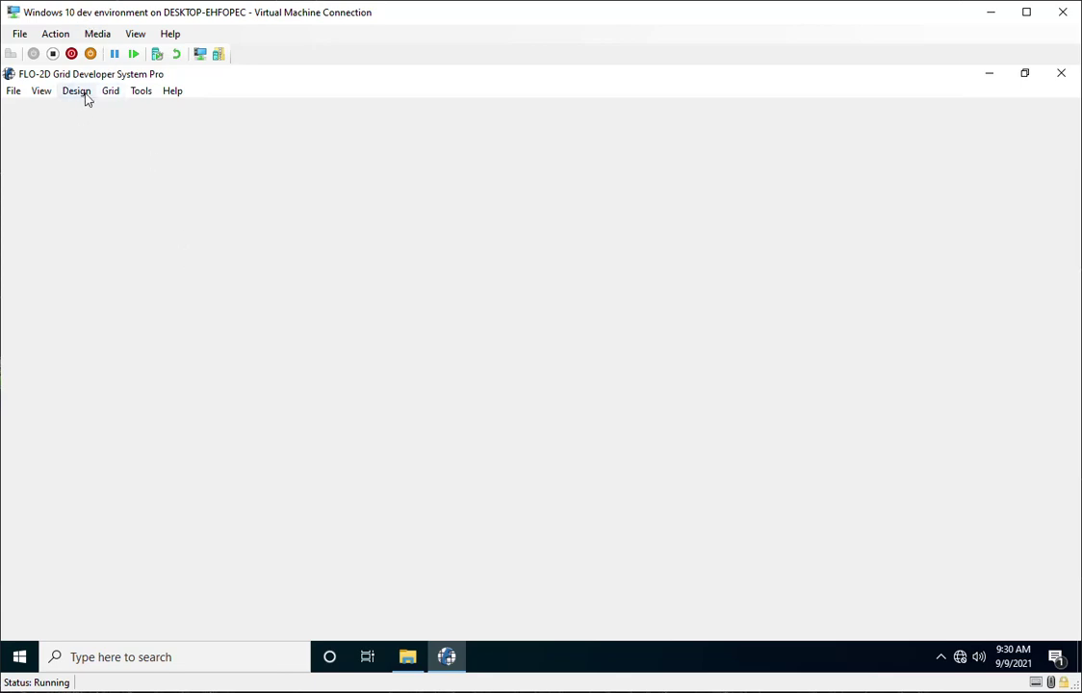
click(1060, 75)
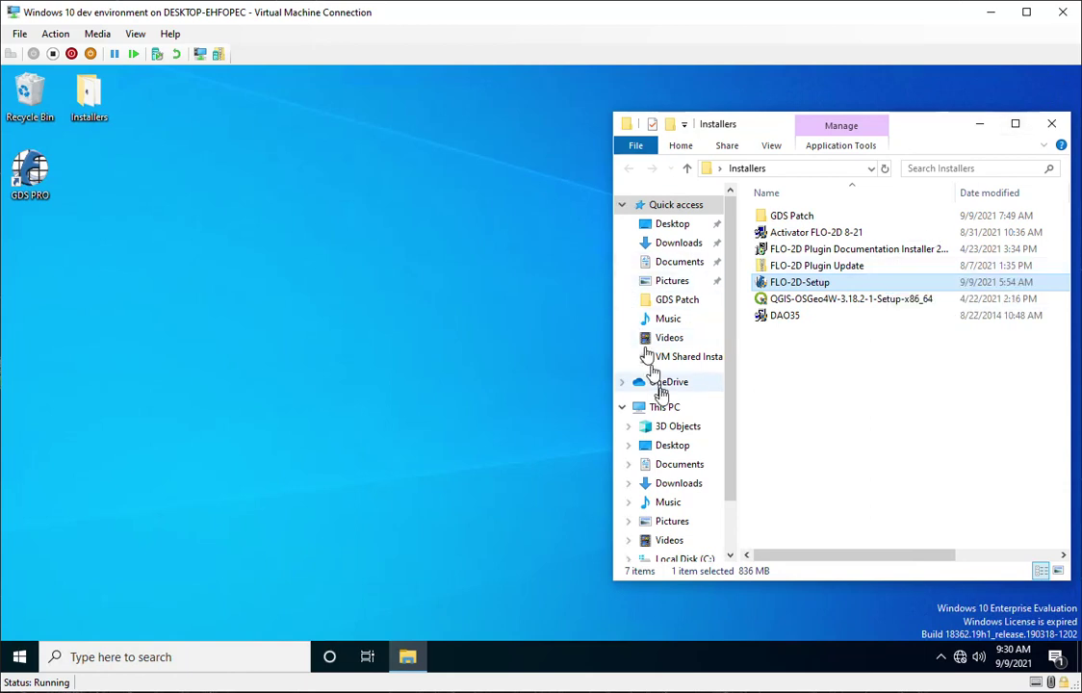
Step: Browse to Local Disk (C:)\Program Files (x86) and select the FLO-2D PRO folder
click(665, 409)
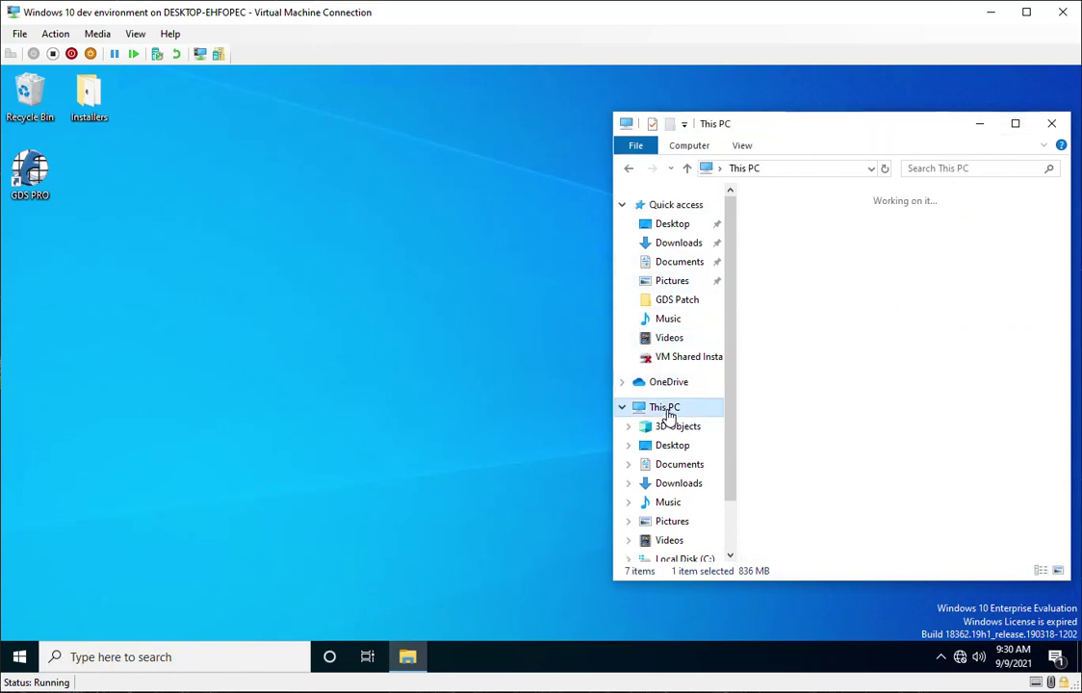
click(690, 562)
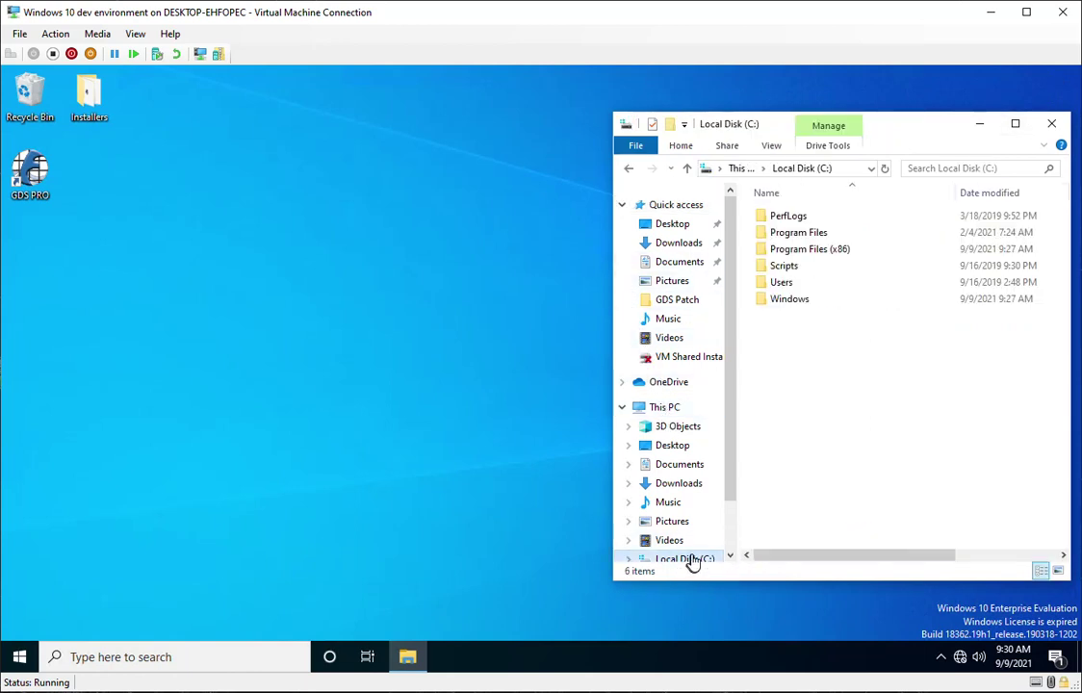
double_click(822, 252)
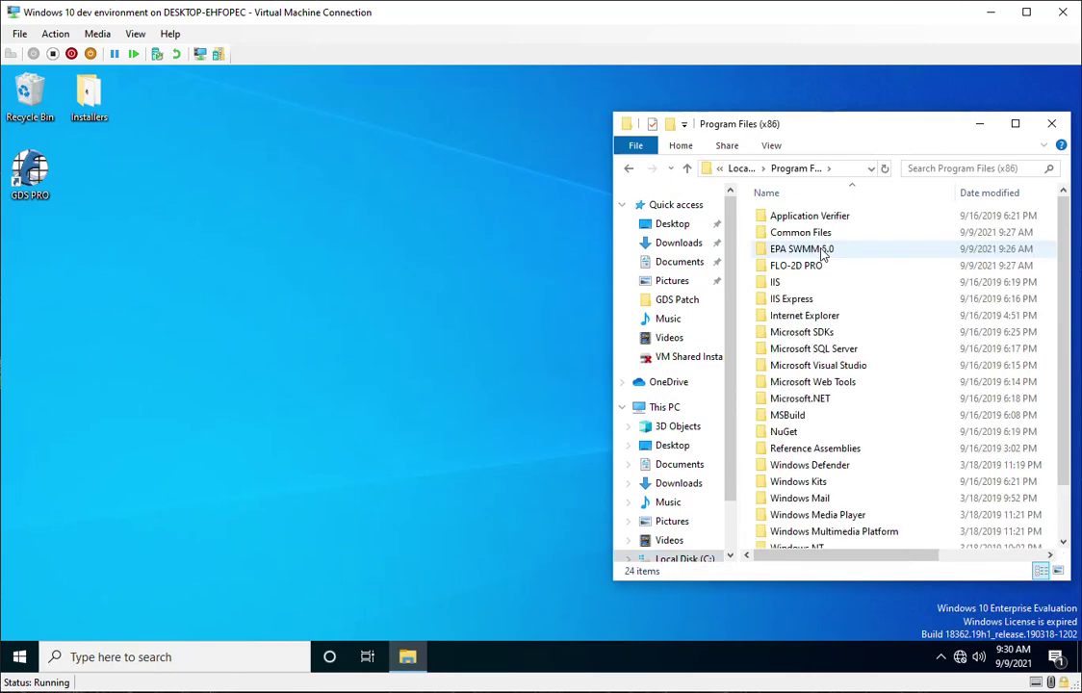
click(819, 268)
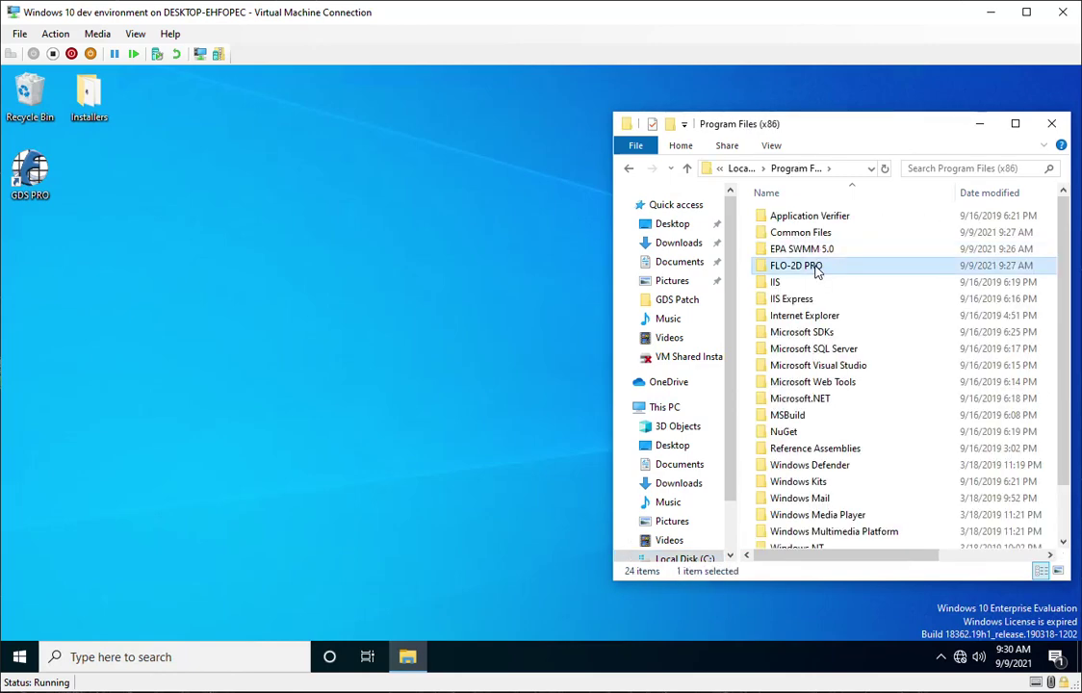
Step: Display the Security tab of the FLO-2D PRO folder's properties
right_click(816, 274)
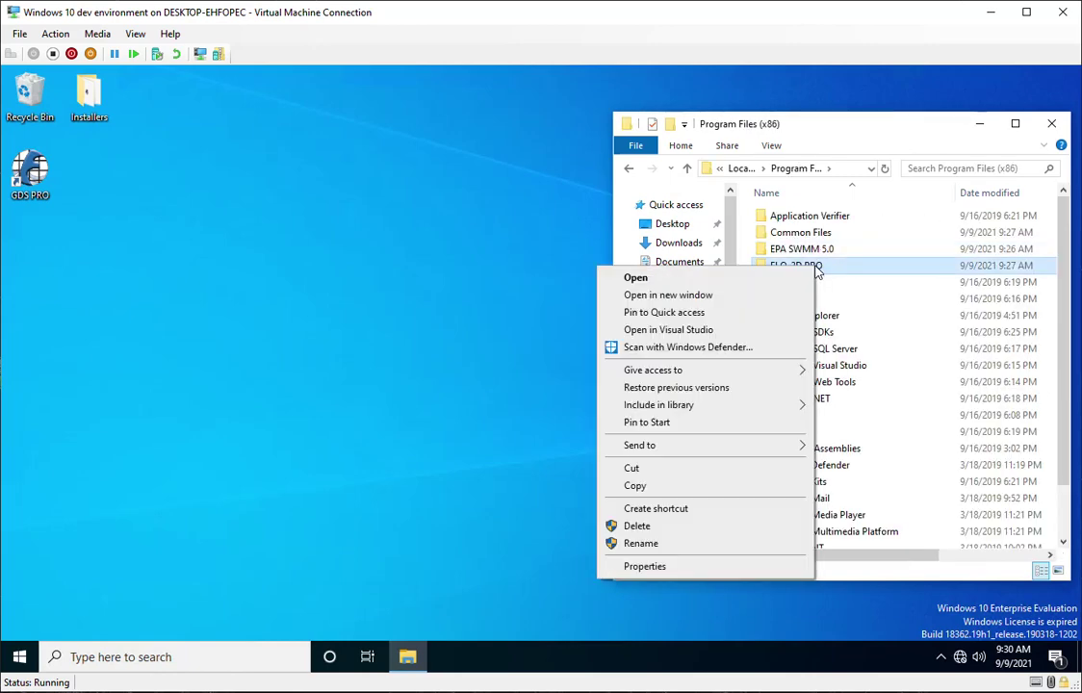
click(654, 566)
drag(939, 273, 217, 169)
click(170, 192)
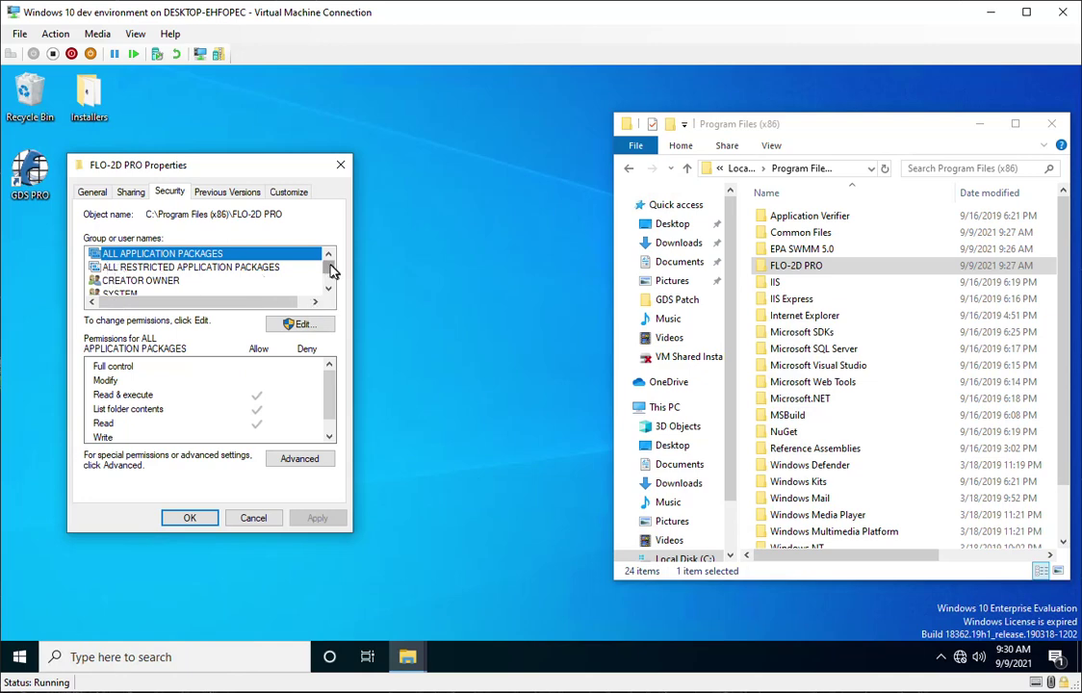
drag(331, 269, 330, 277)
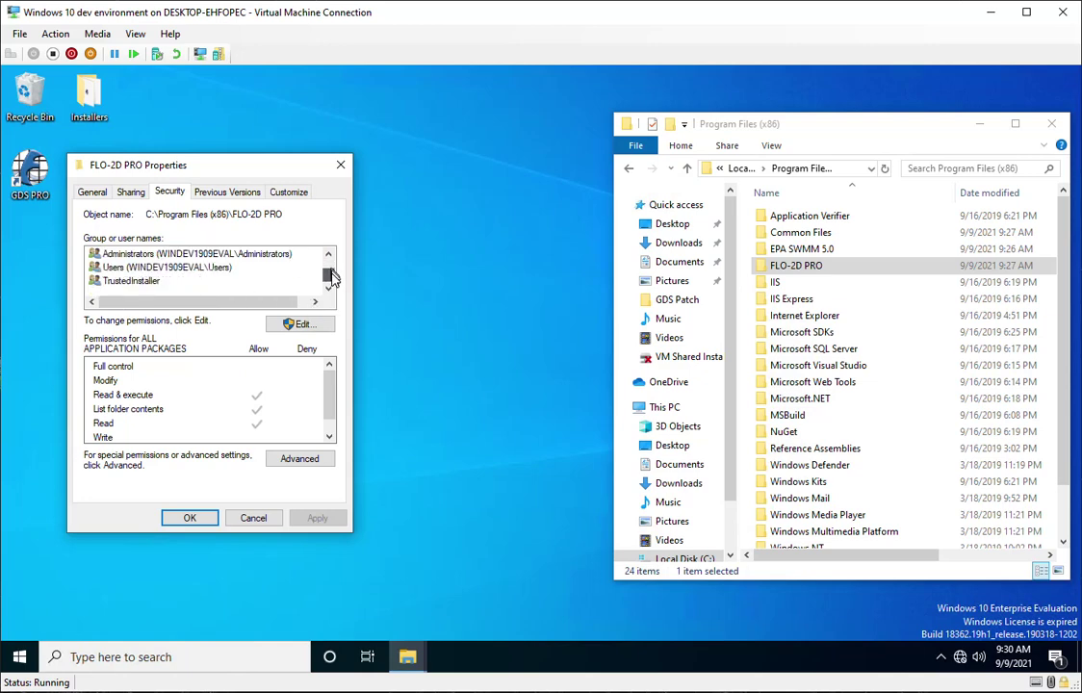
scroll(133, 288, up, 2)
scroll(134, 289, down, 2)
Step: Grant the Users group Full control on FLO-2D PRO, apply it, and relaunch GDS PRO
click(132, 269)
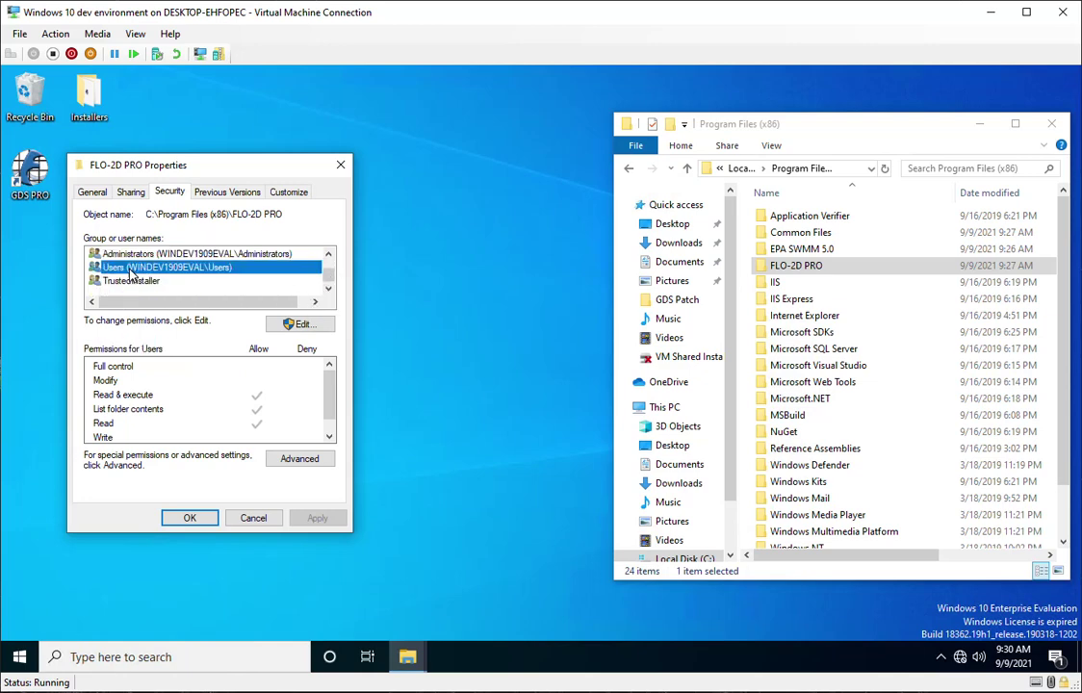
click(279, 328)
click(282, 448)
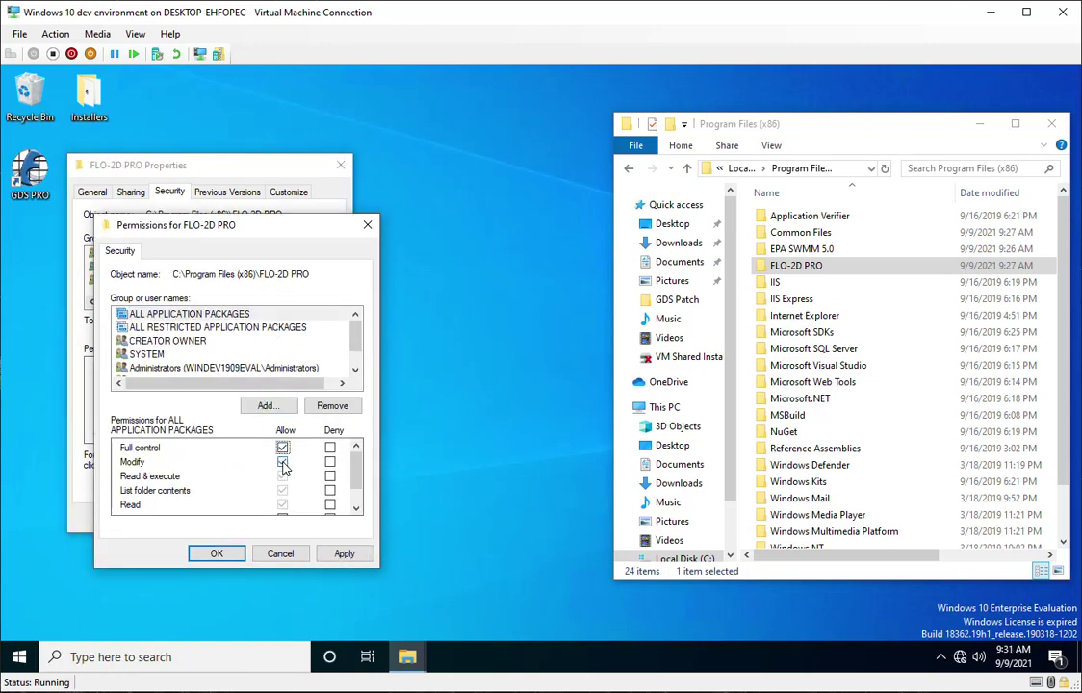
click(347, 554)
click(216, 553)
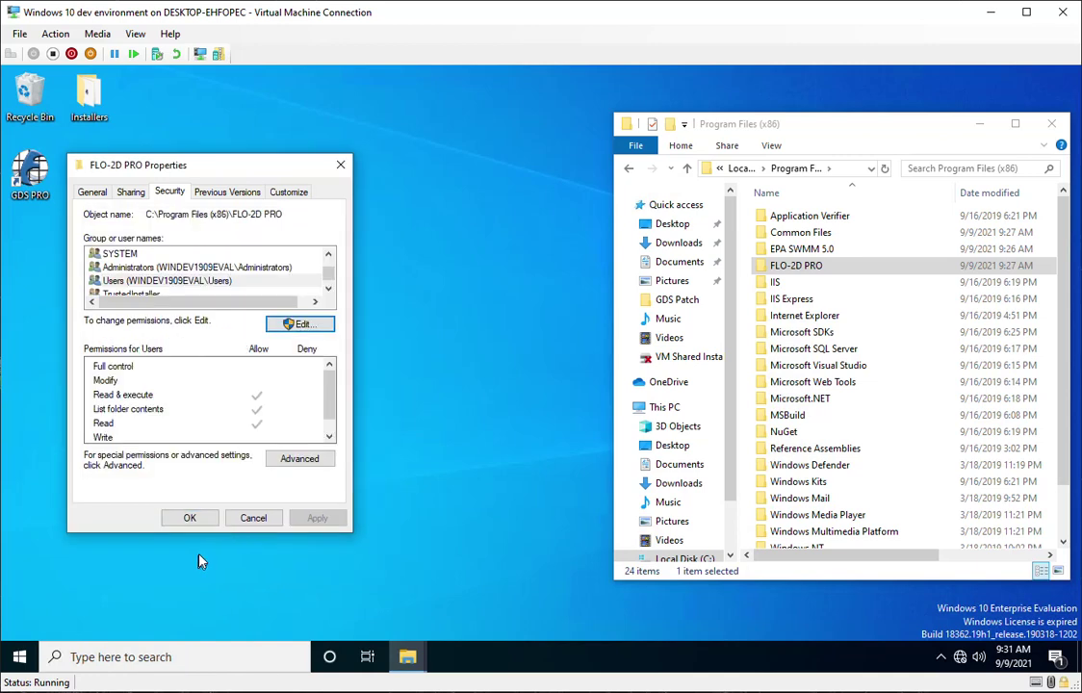
click(340, 164)
double_click(32, 179)
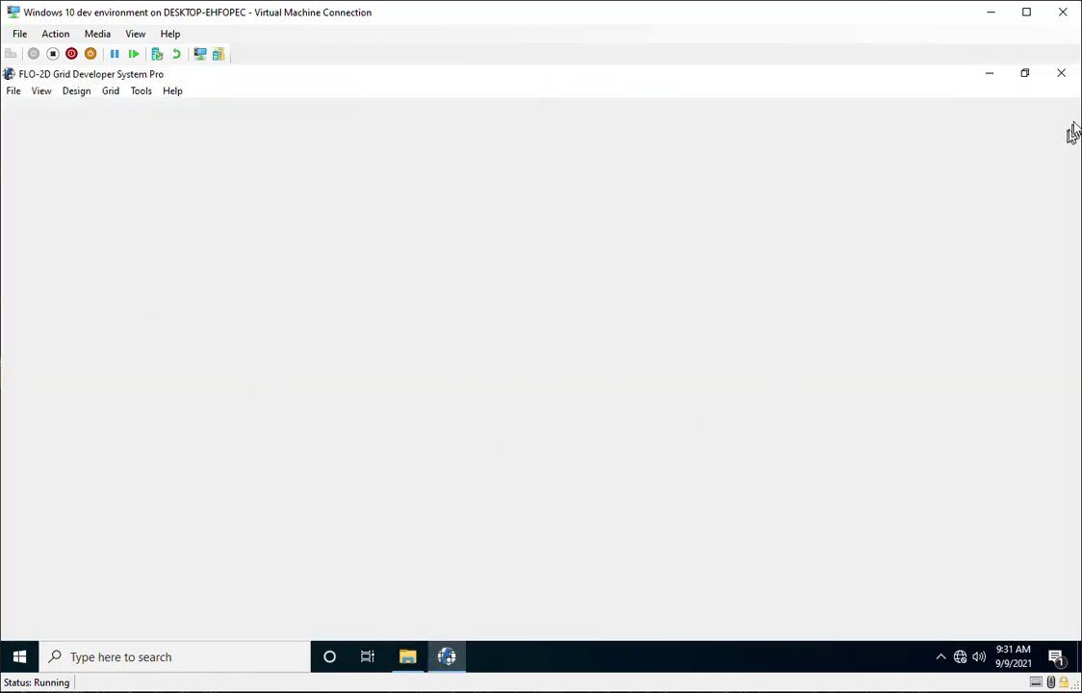
Step: Close GDS Pro, relaunch it from the desktop icon with admin approval, and close File Explorer
click(1061, 74)
right_click(27, 178)
click(1060, 75)
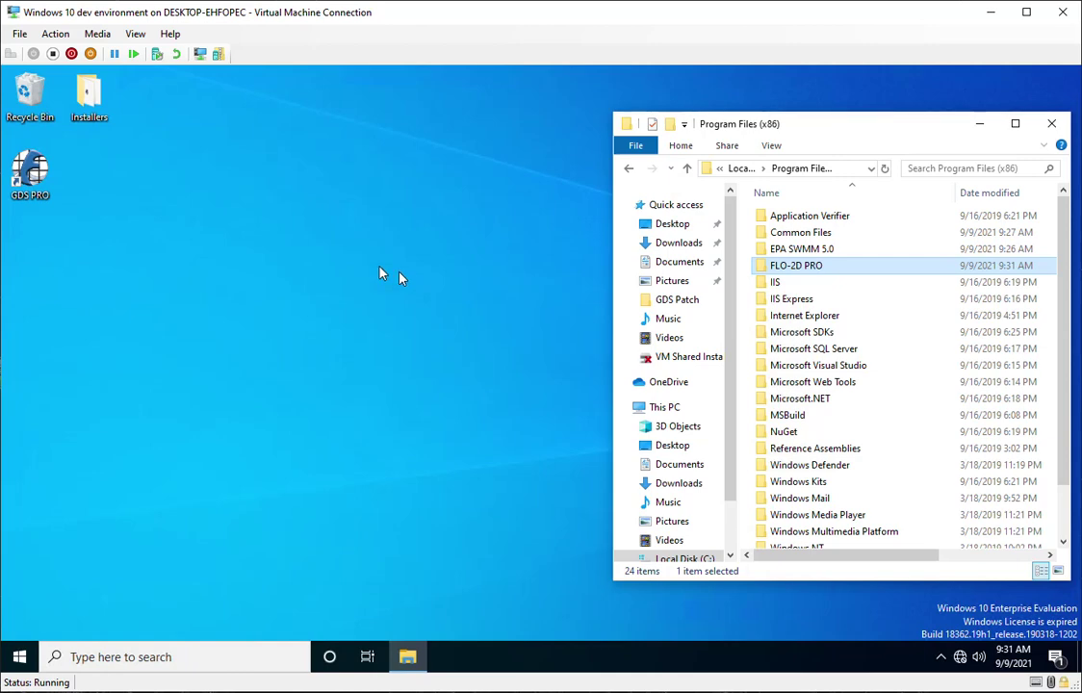
click(1054, 121)
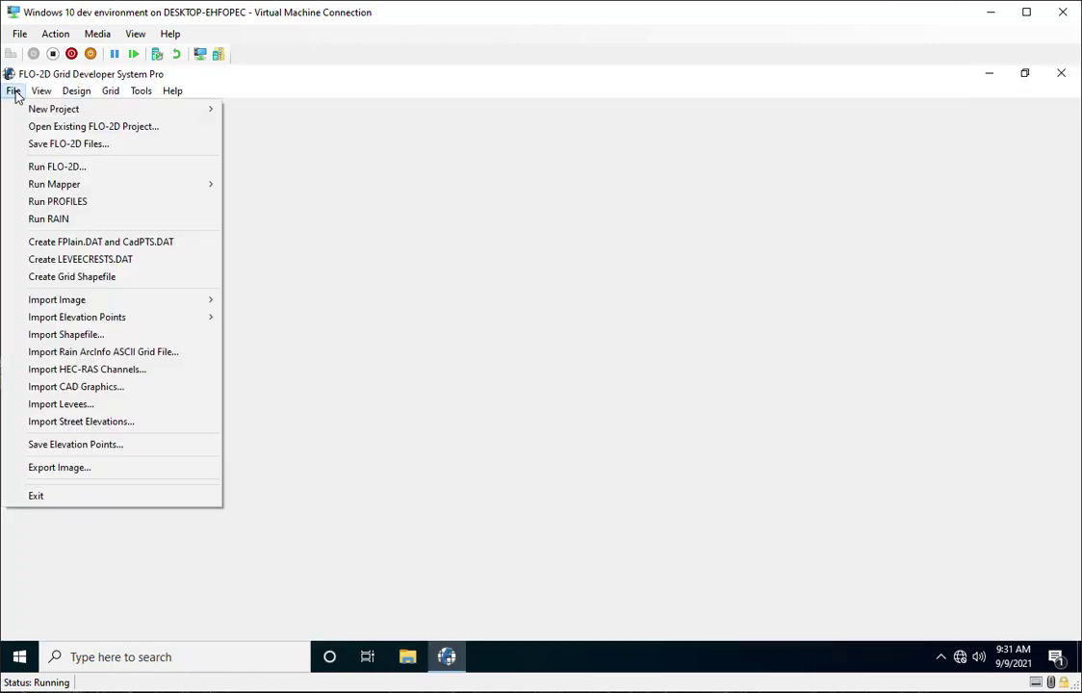
Step: Start opening an existing project and browse to C:\Users\Public\Public Documents\FLO-2D PRO Documentation\Example Projects
click(32, 128)
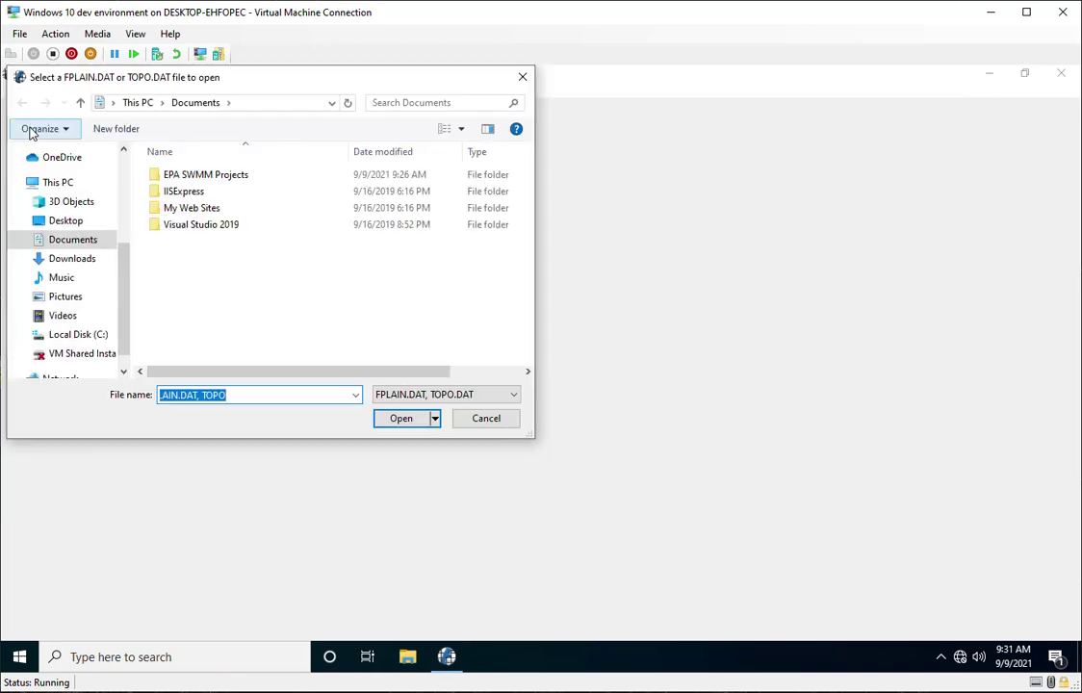
scroll(124, 245, up, 1)
drag(123, 246, 125, 282)
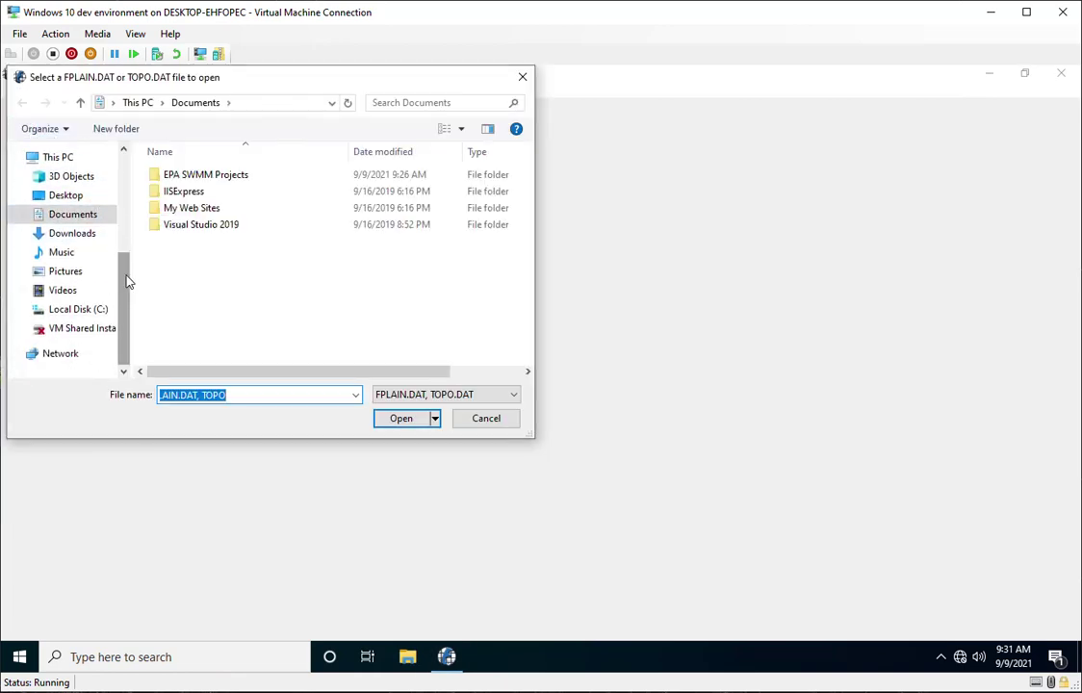
click(77, 309)
double_click(163, 245)
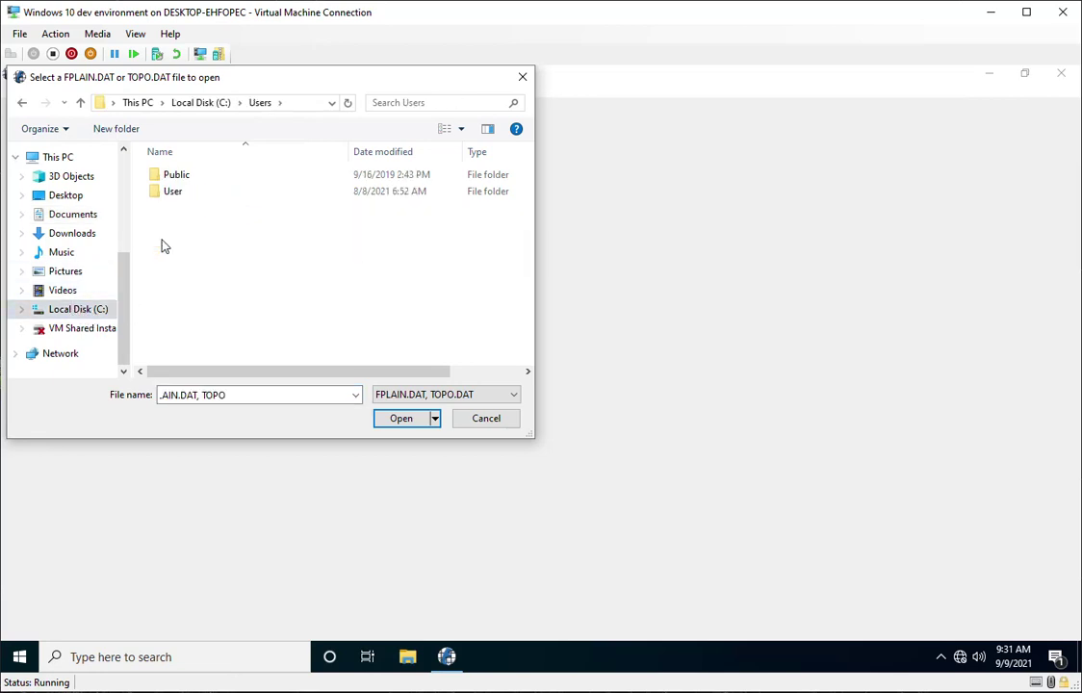
double_click(177, 181)
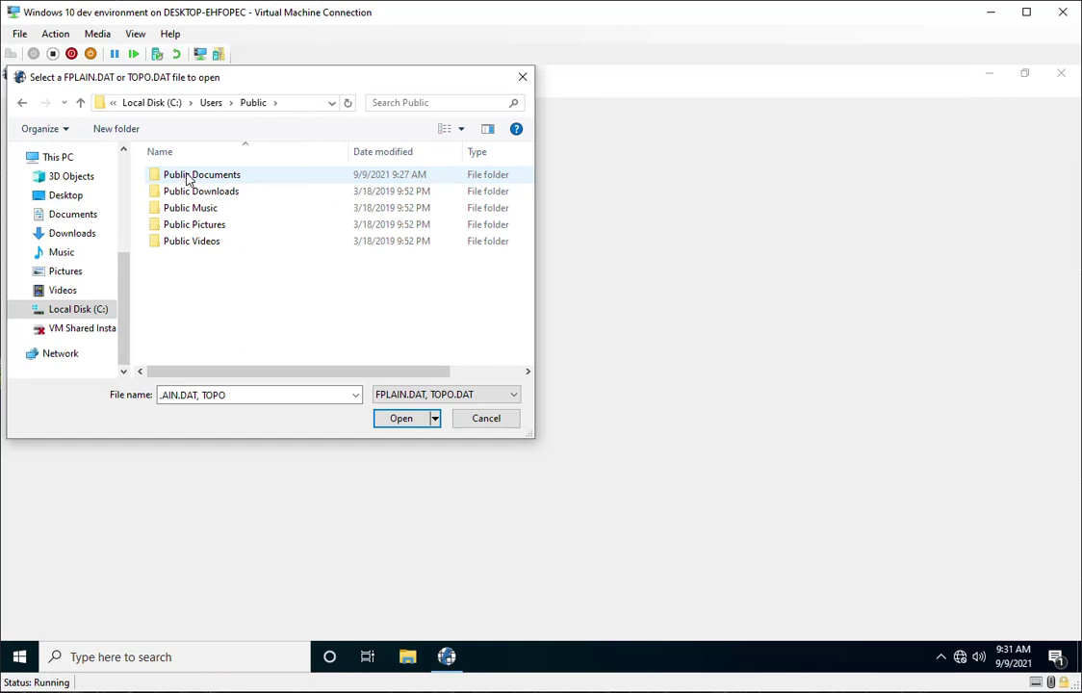
click(190, 180)
double_click(189, 180)
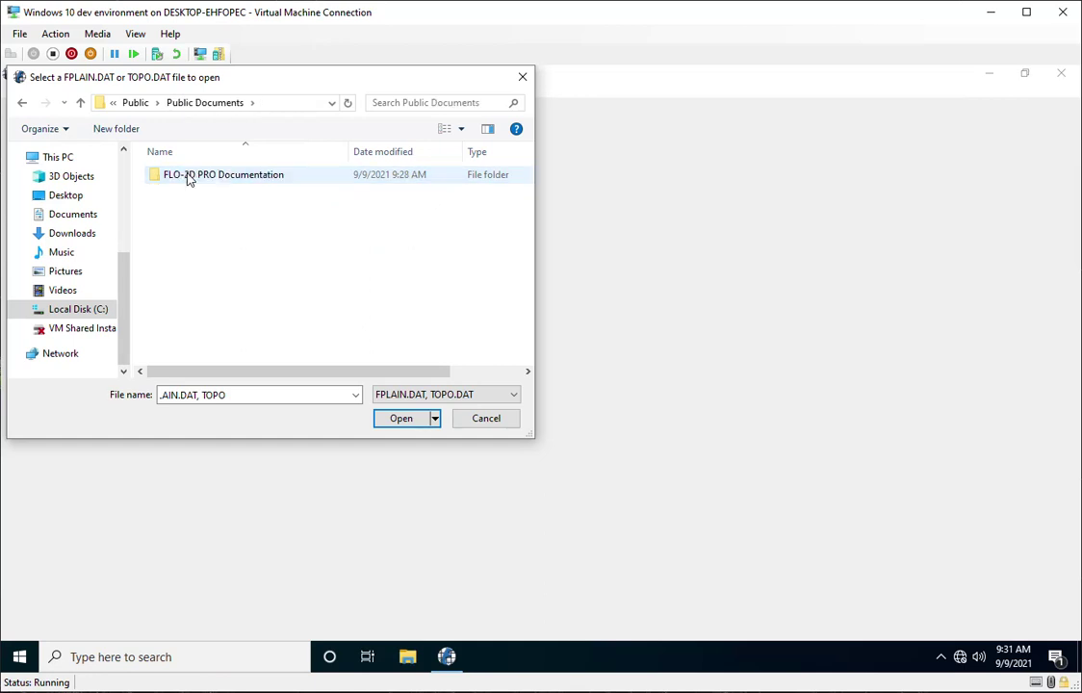
double_click(190, 180)
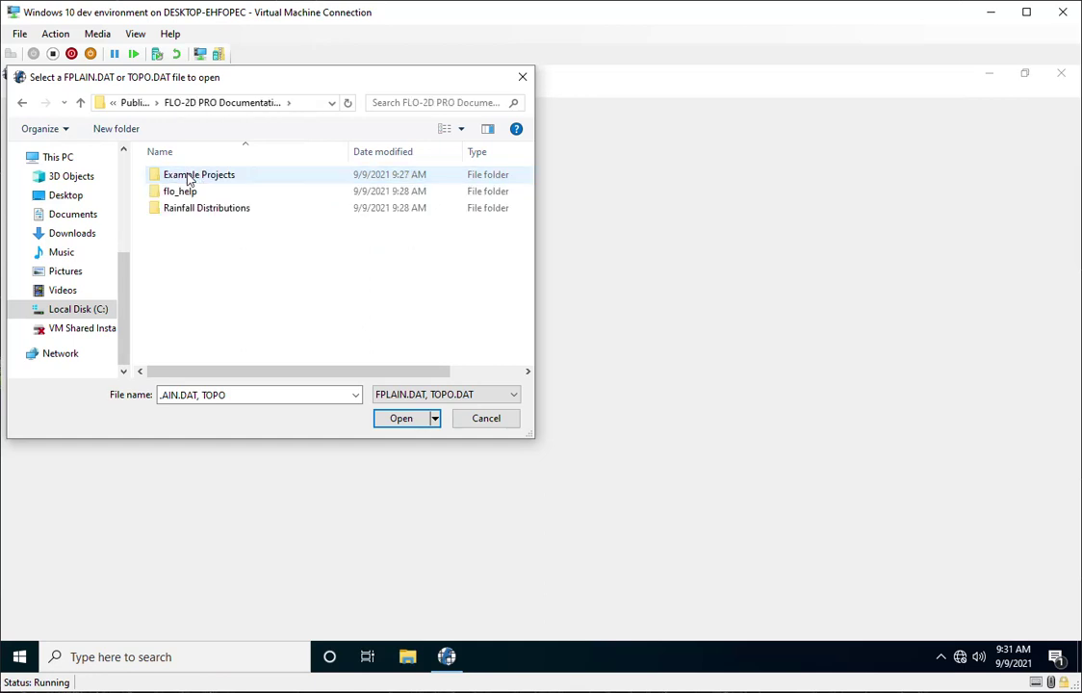
double_click(189, 180)
Step: Open FPLAIN.DAT from GDS Tutorials\Lesson 2 Pro and accept the components to load the grid
click(188, 195)
double_click(188, 194)
double_click(189, 192)
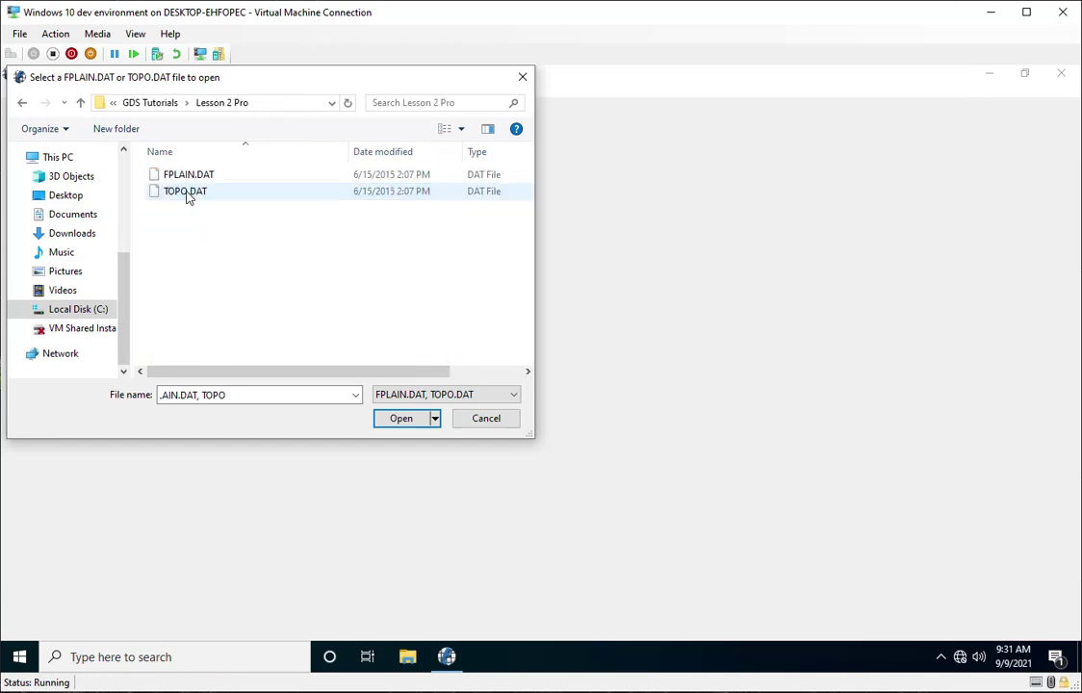
click(188, 177)
click(414, 423)
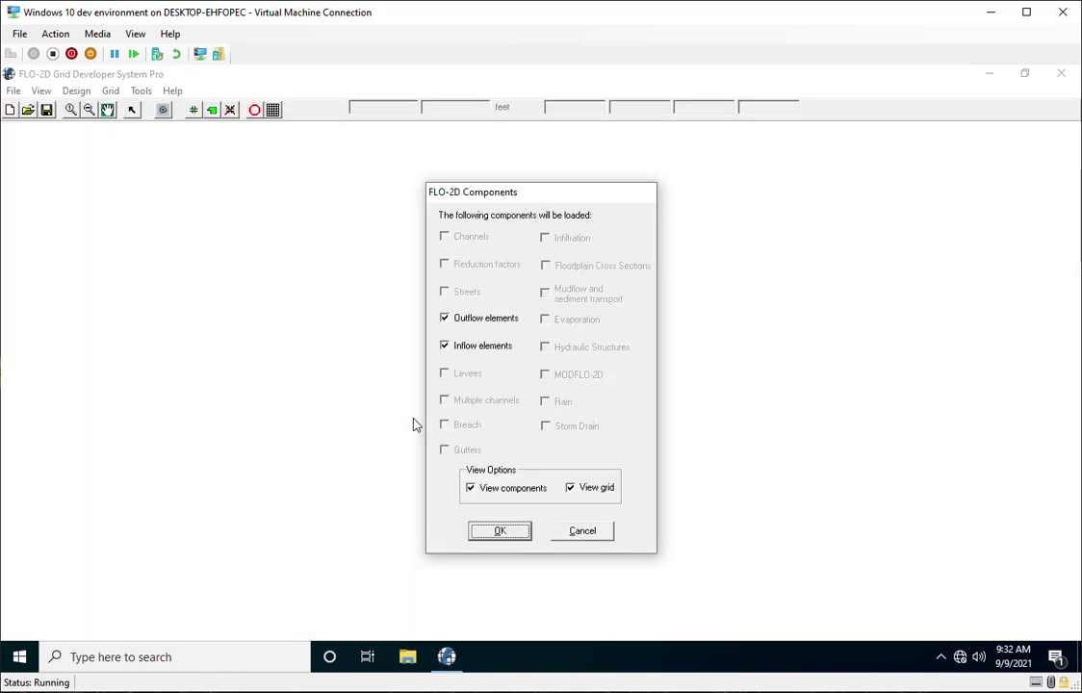
click(499, 531)
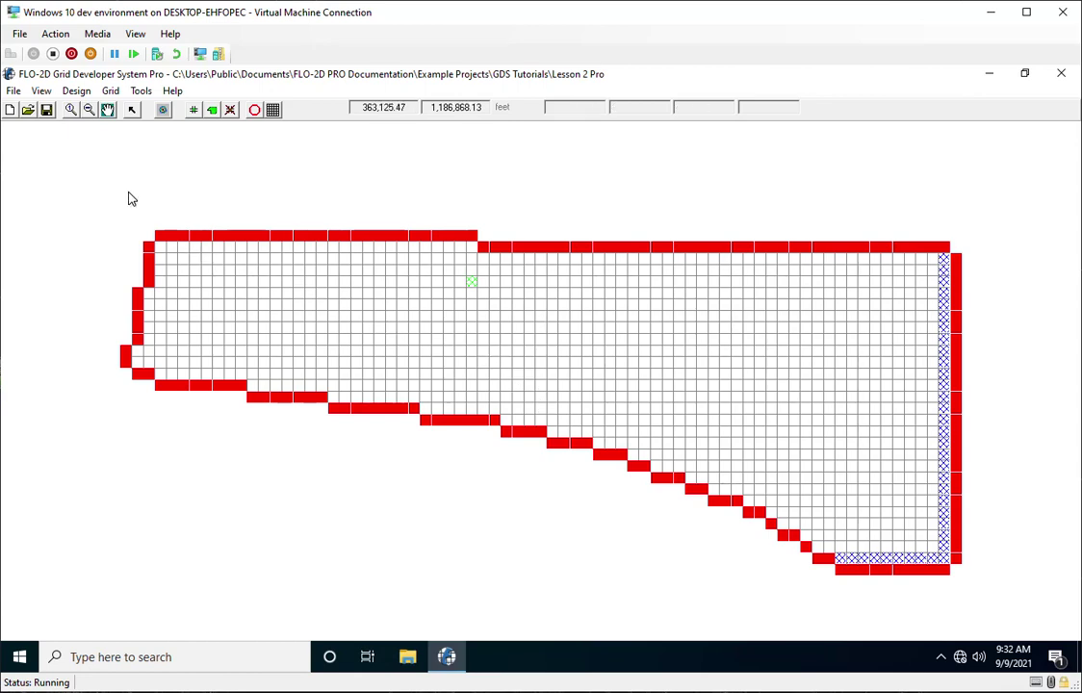
Step: Create the grid layer and select a first patch of cells with a polygon
click(213, 111)
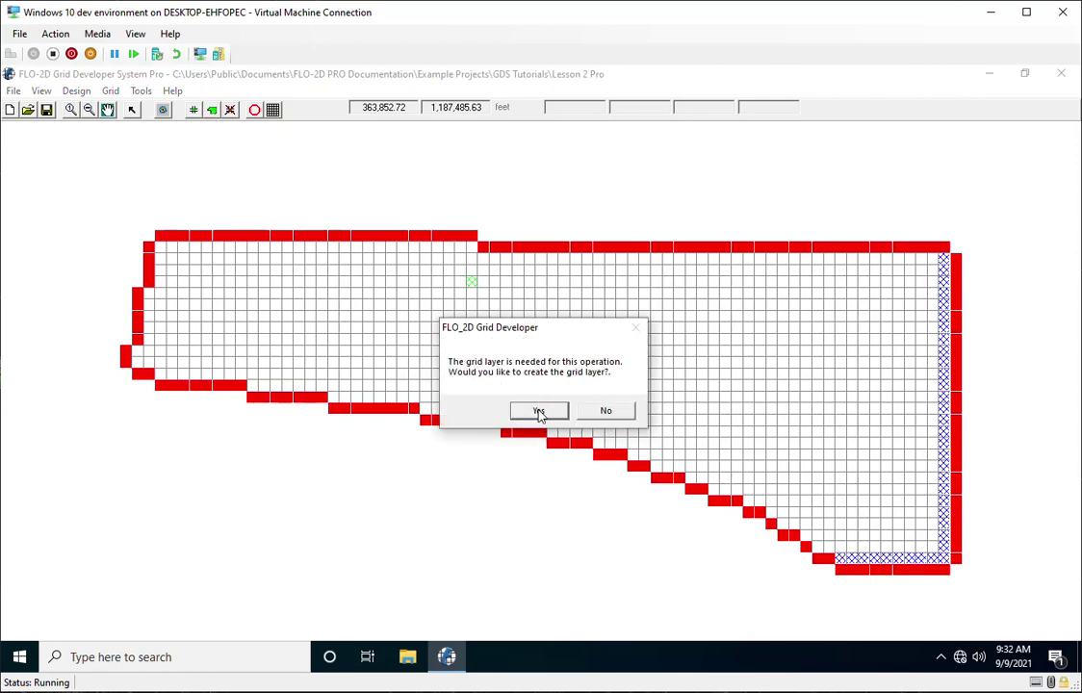
click(538, 411)
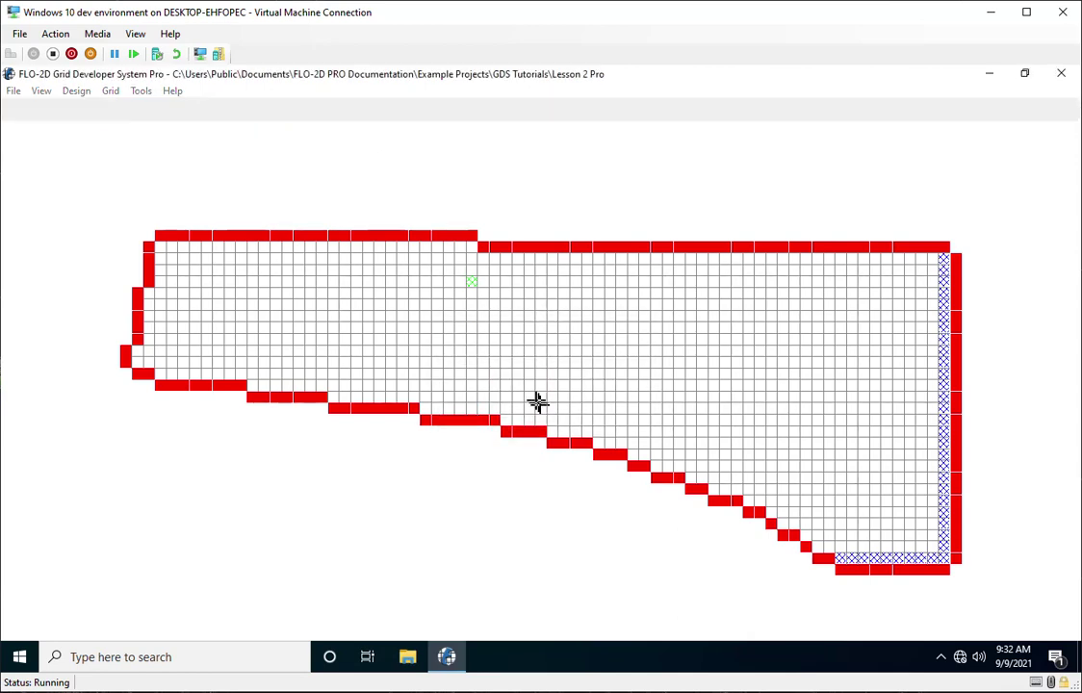
click(470, 273)
click(609, 364)
click(315, 344)
right_click(285, 311)
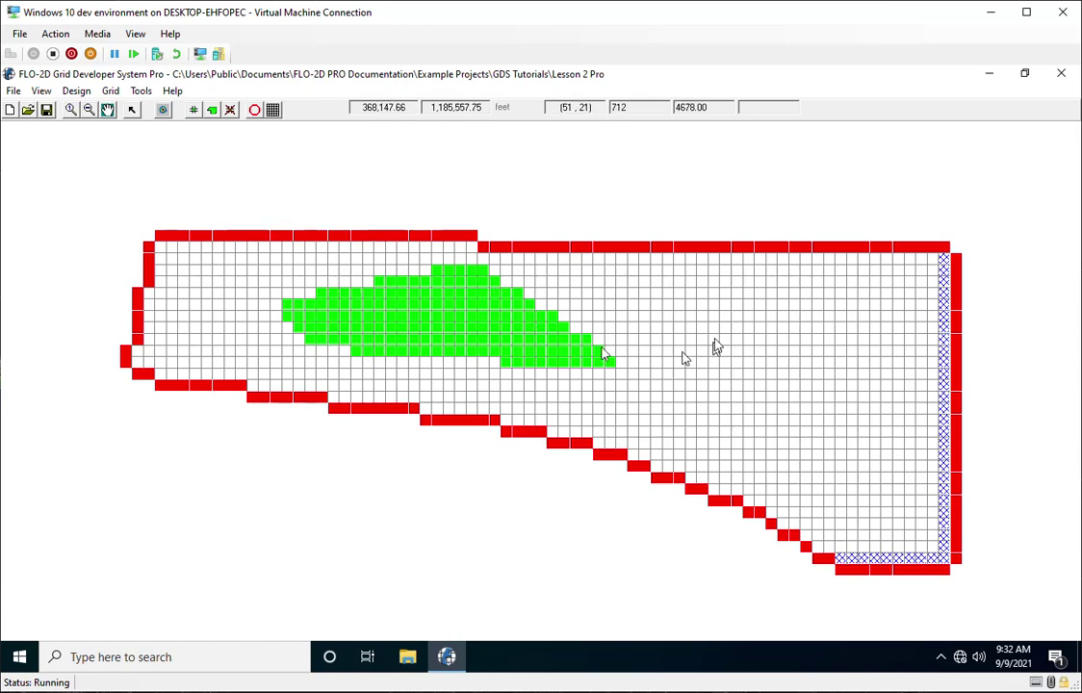
Step: Select a second patch of cells with another polygon, then close GDS PRO
click(212, 110)
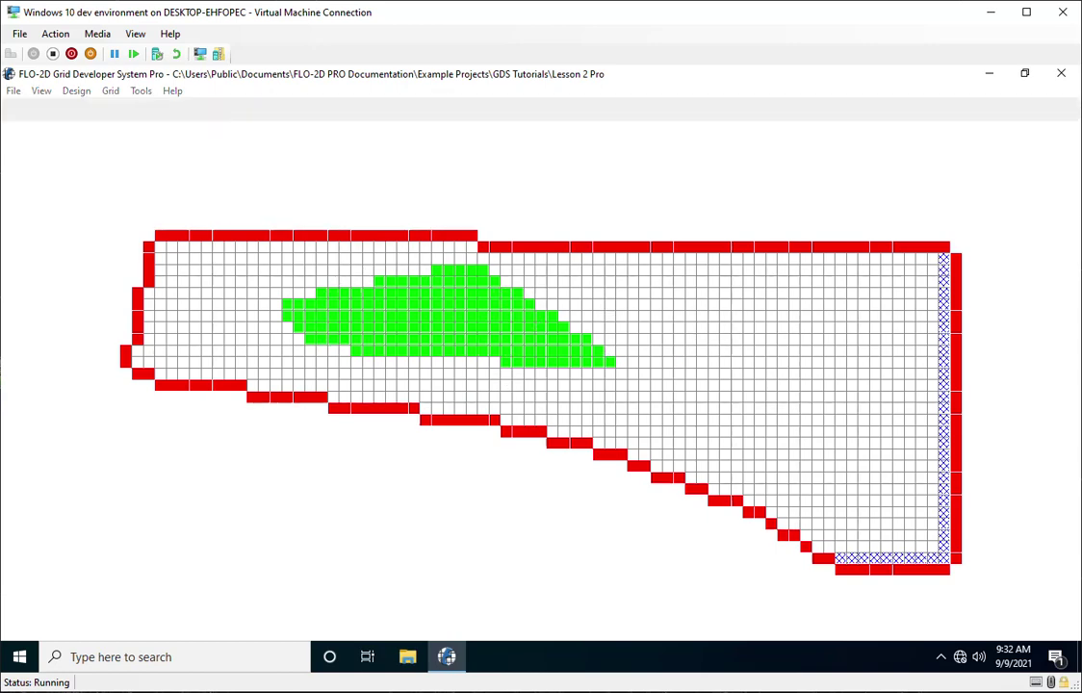
click(693, 259)
click(770, 321)
right_click(601, 390)
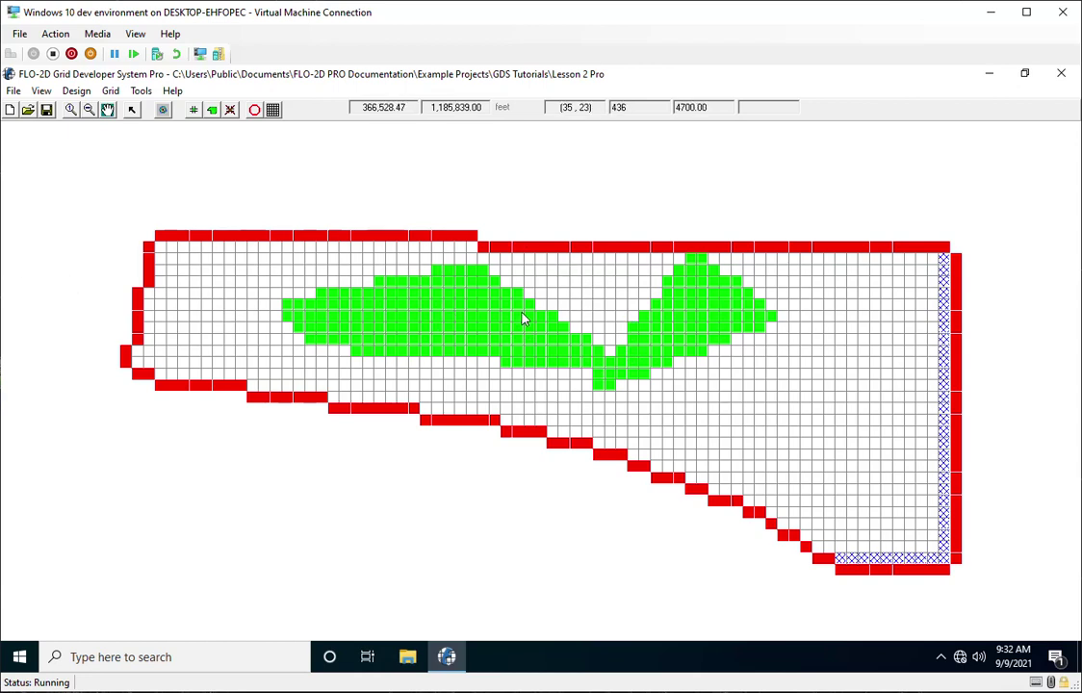
click(1061, 73)
Step: Set Mo24rt in Installers\GDS Patch to Windows XP (Service Pack 2) compatibility mode
click(549, 413)
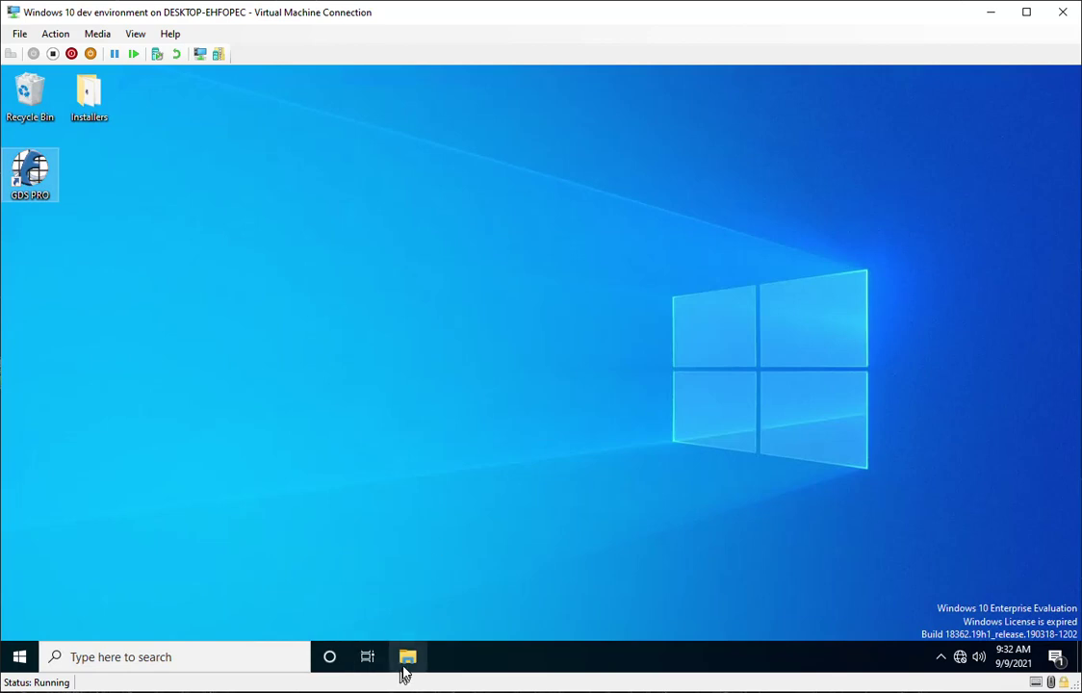
double_click(89, 97)
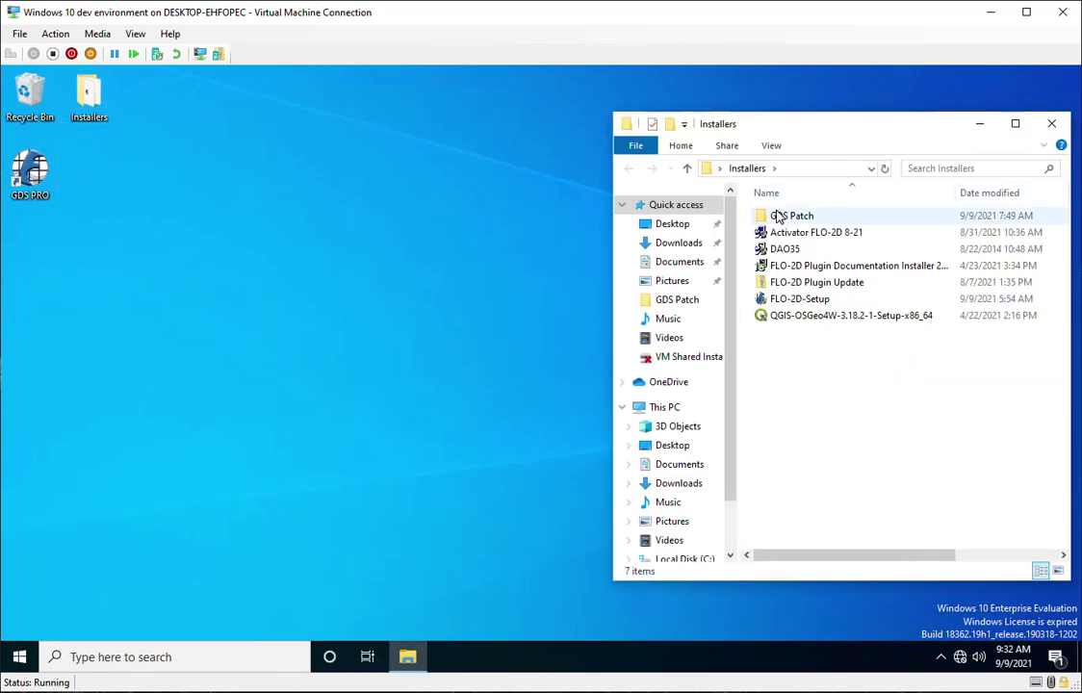
double_click(785, 219)
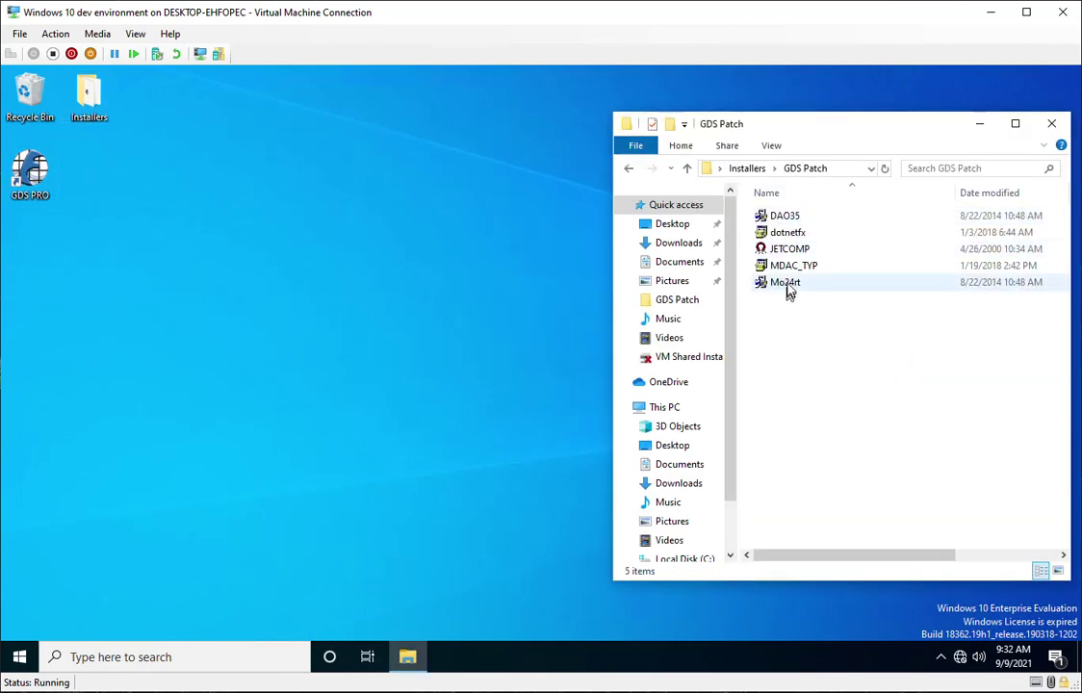
click(788, 285)
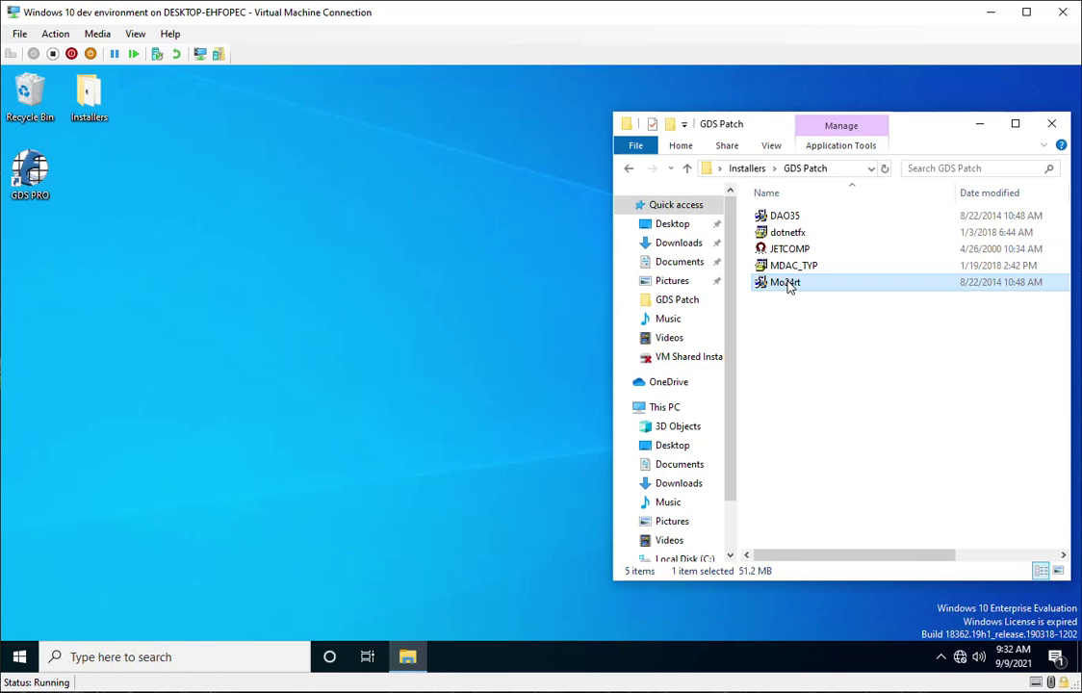
right_click(789, 285)
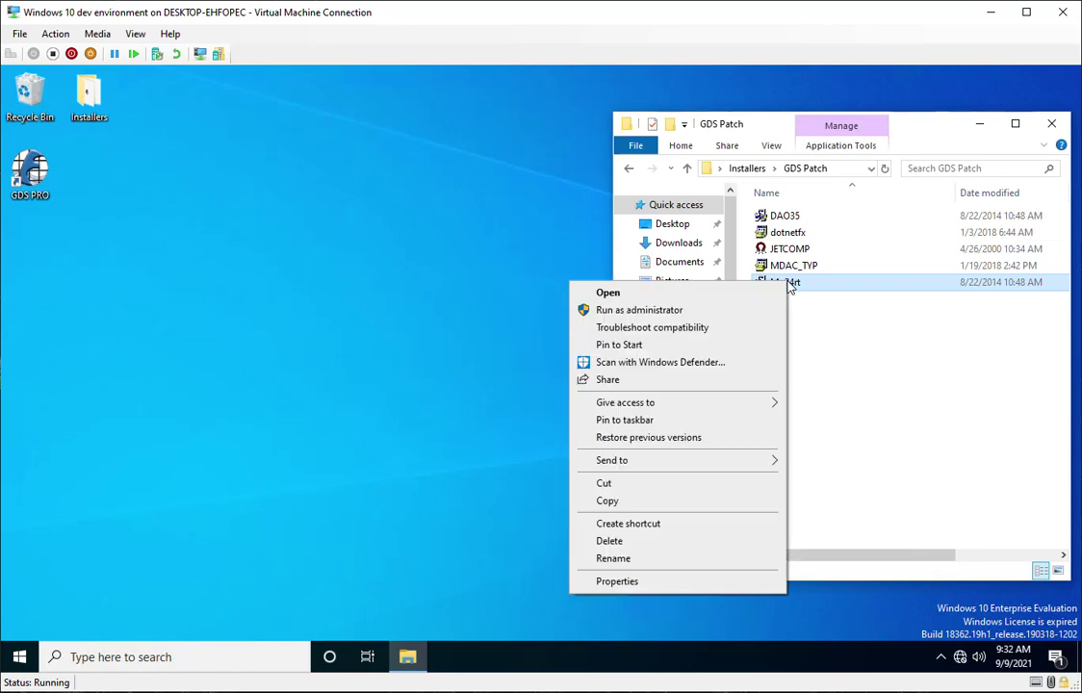
click(645, 581)
click(878, 274)
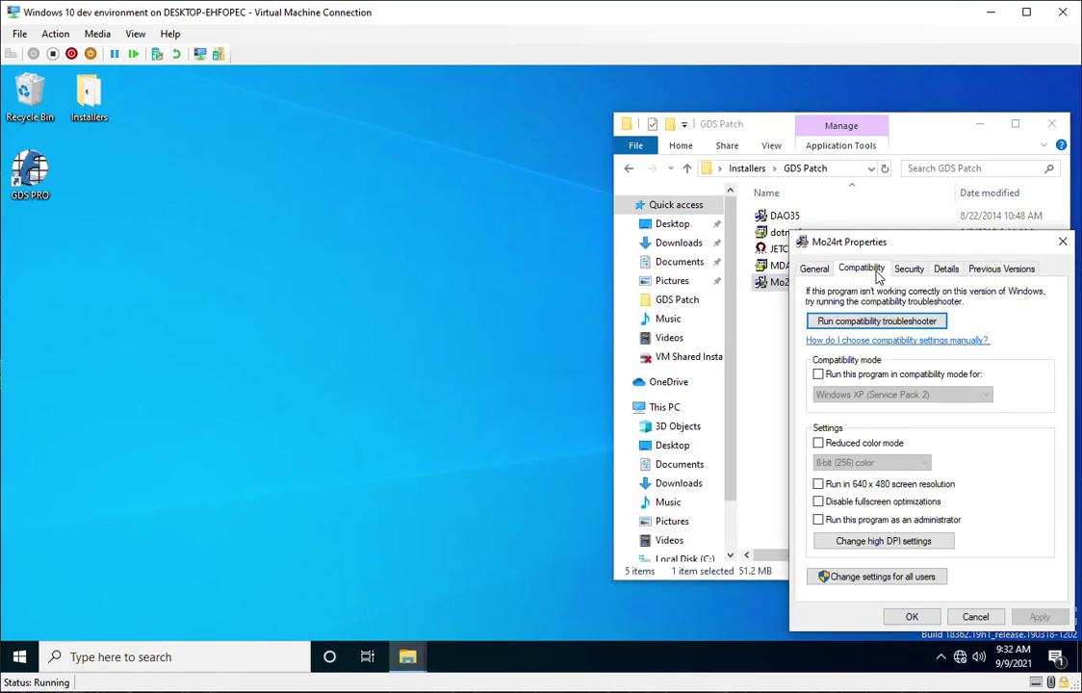
click(847, 378)
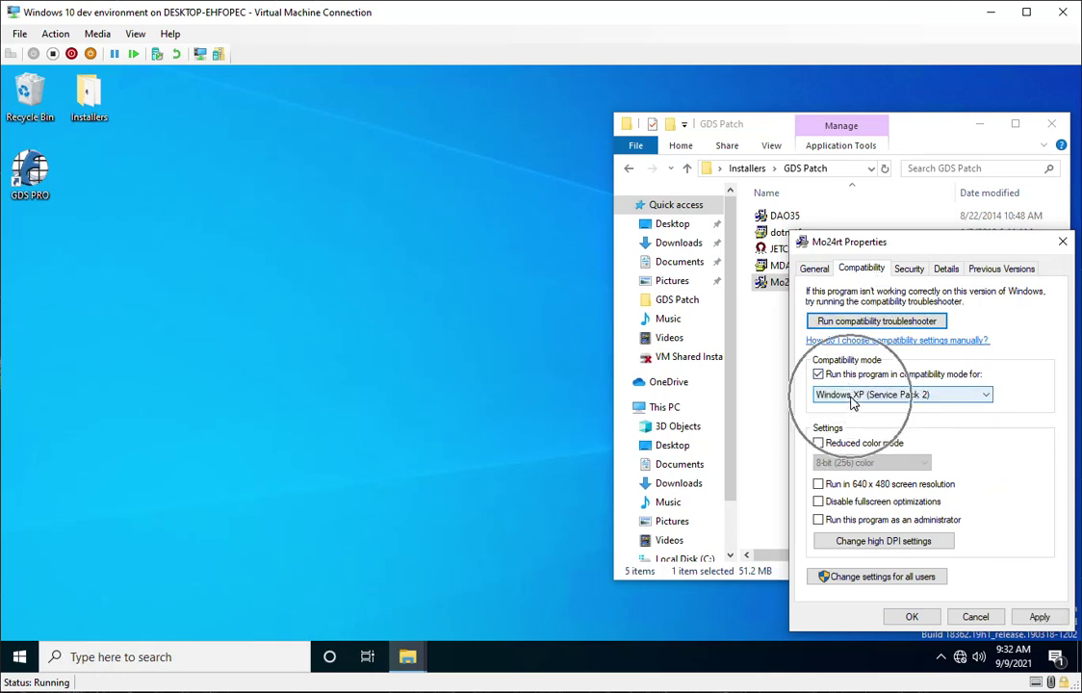
click(1039, 617)
click(929, 622)
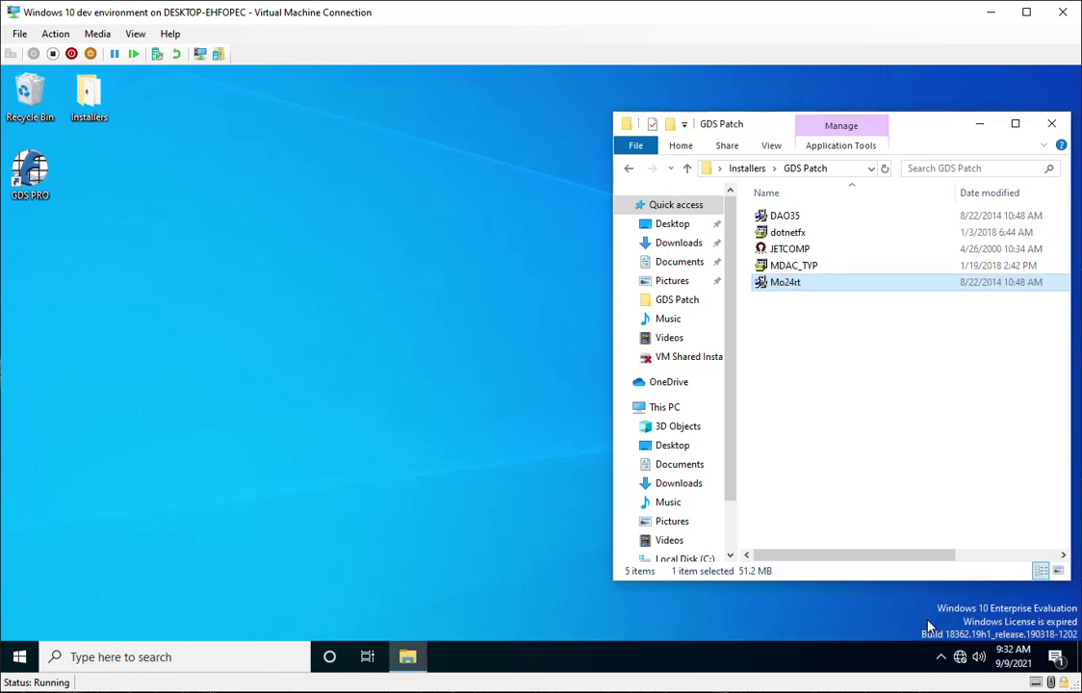
Step: Run the Mo24rt installer as administrator
right_click(773, 288)
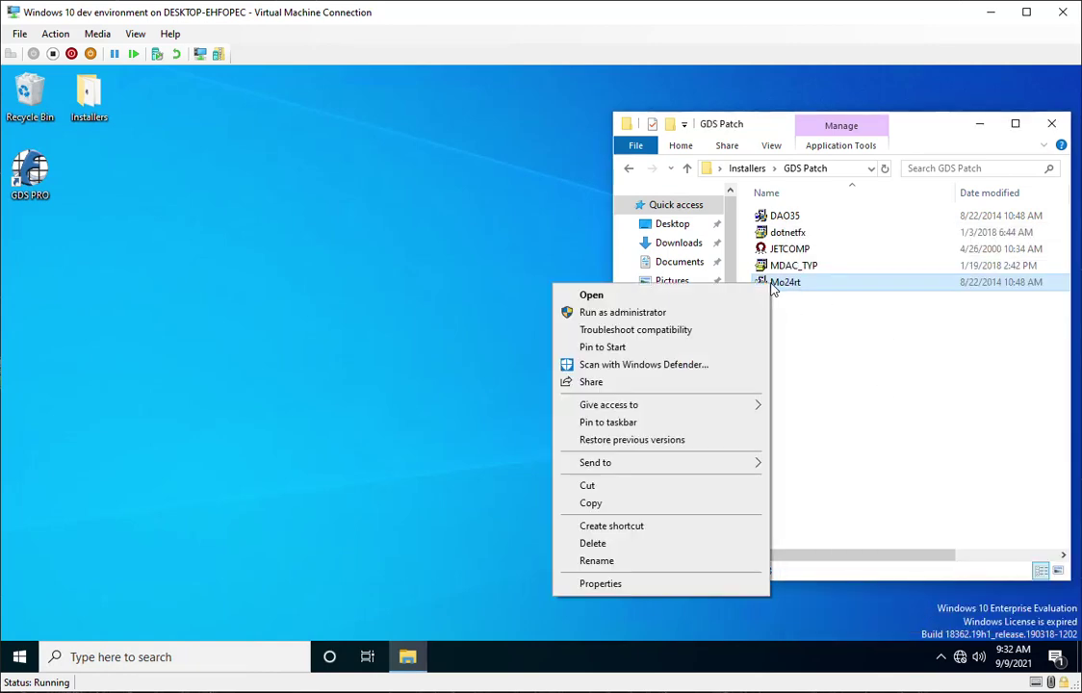
click(627, 313)
click(479, 475)
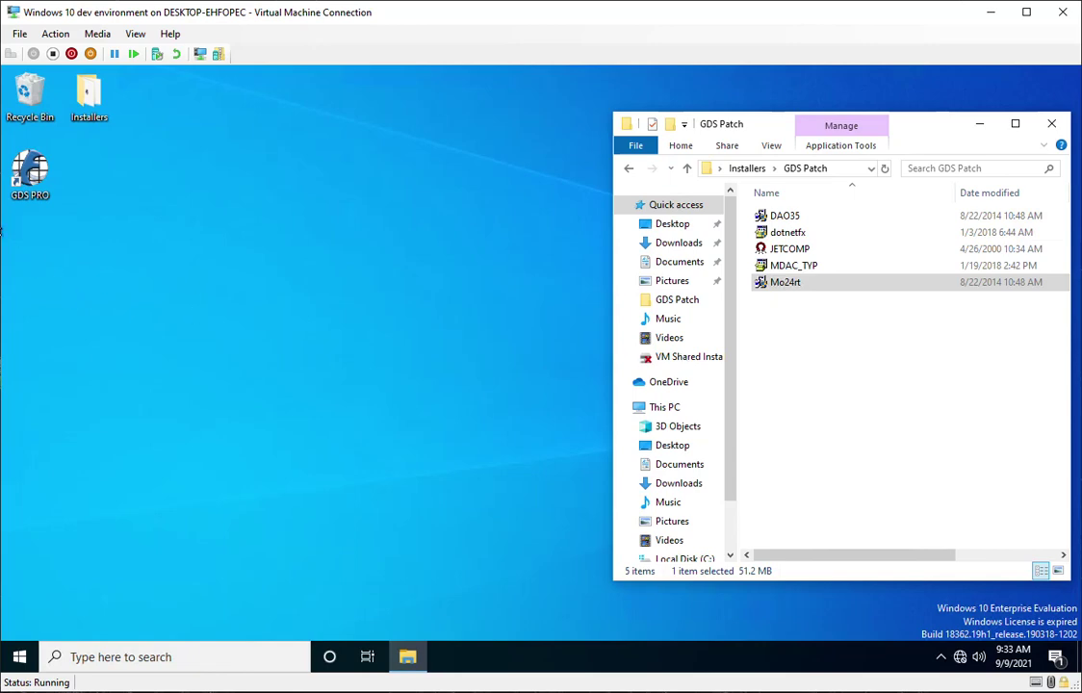
Step: Relaunch GDS Pro and reopen the Lesson 2 Pro FPLAIN.DAT project
double_click(30, 173)
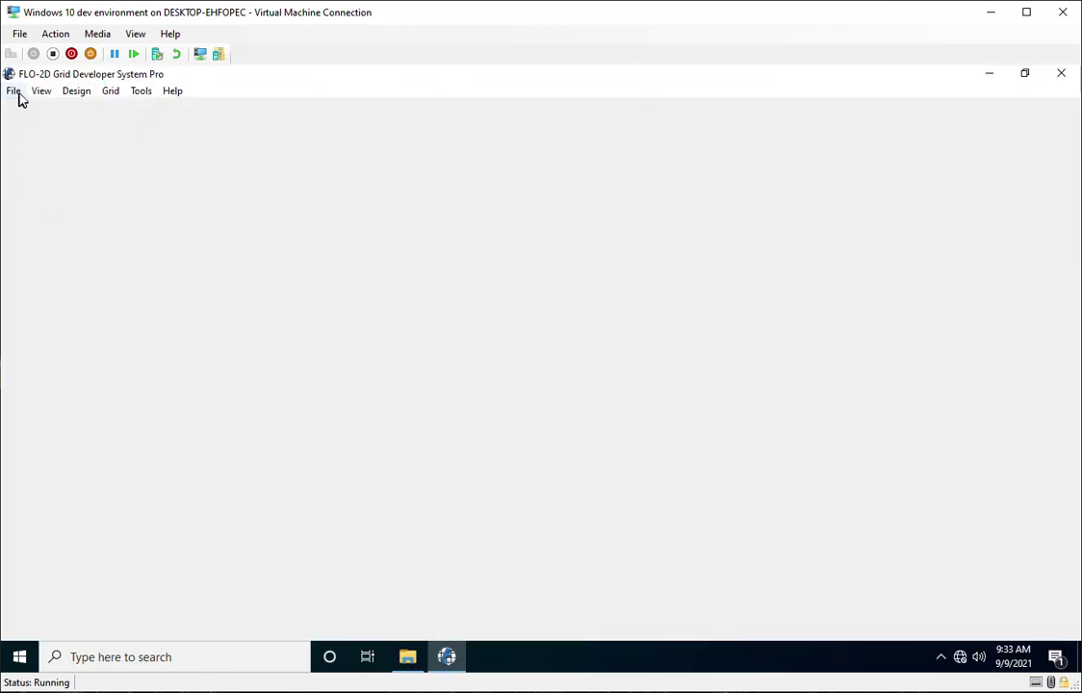
click(13, 91)
click(75, 125)
double_click(196, 191)
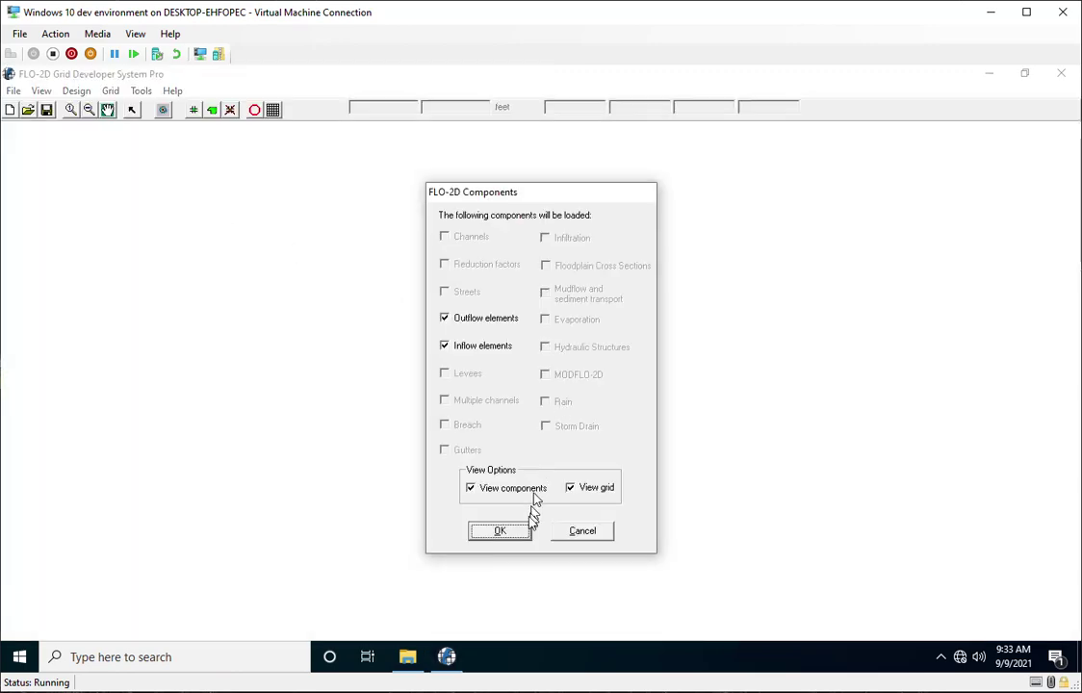
click(525, 528)
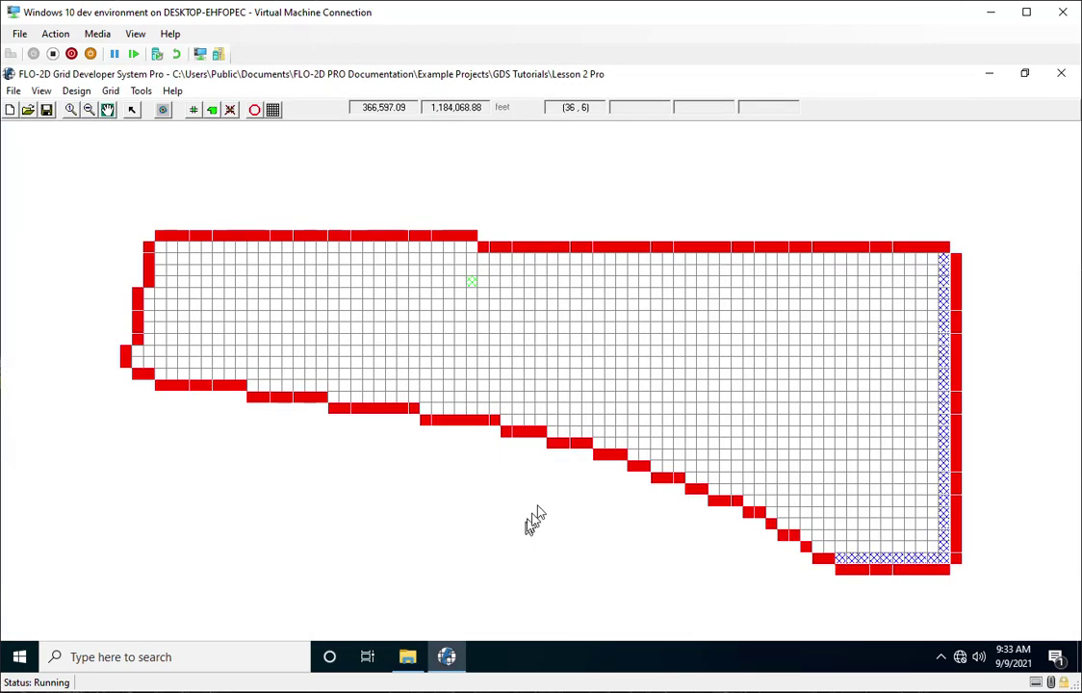
Step: Create the grid layer and select a triangular patch of interior cells with a polygon
click(212, 109)
click(538, 411)
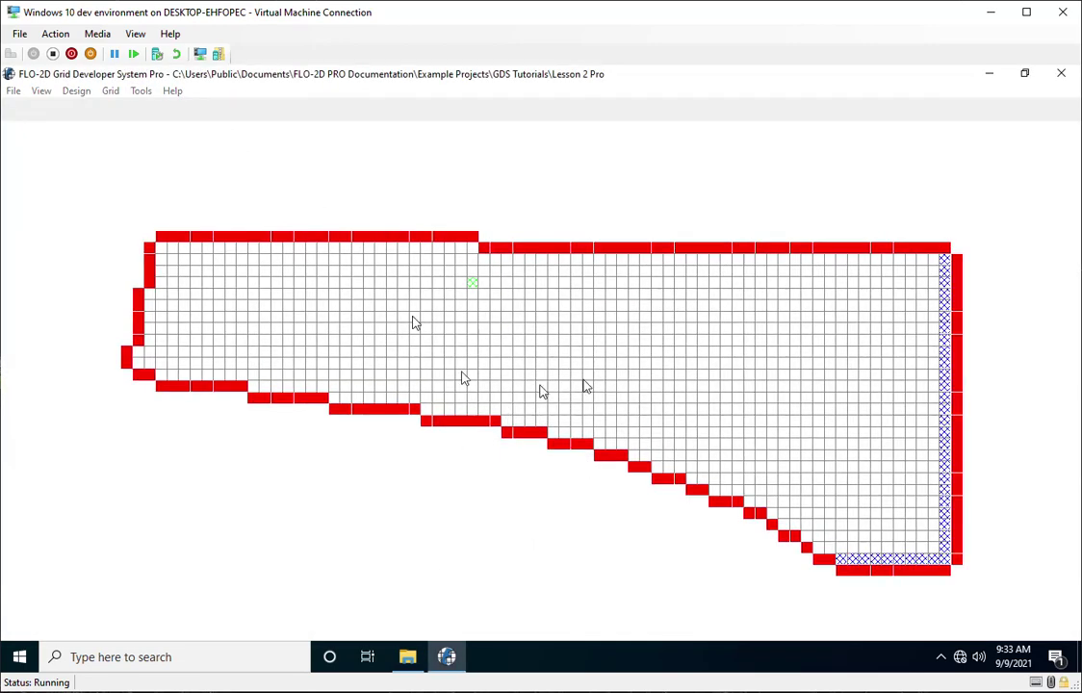
click(521, 289)
click(653, 337)
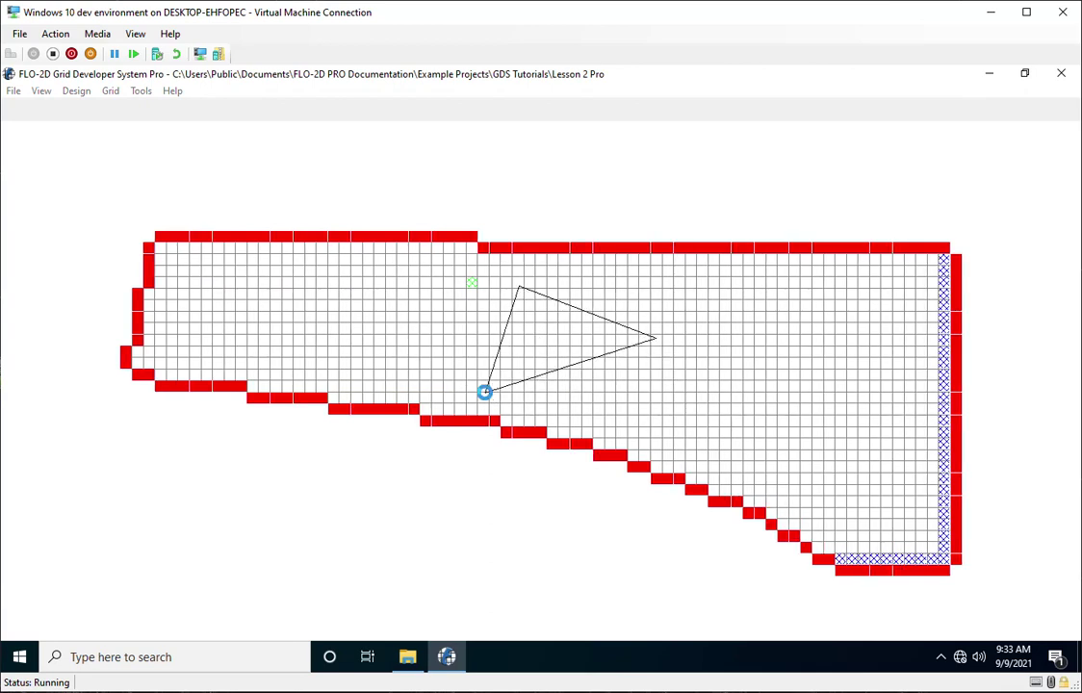
right_click(522, 389)
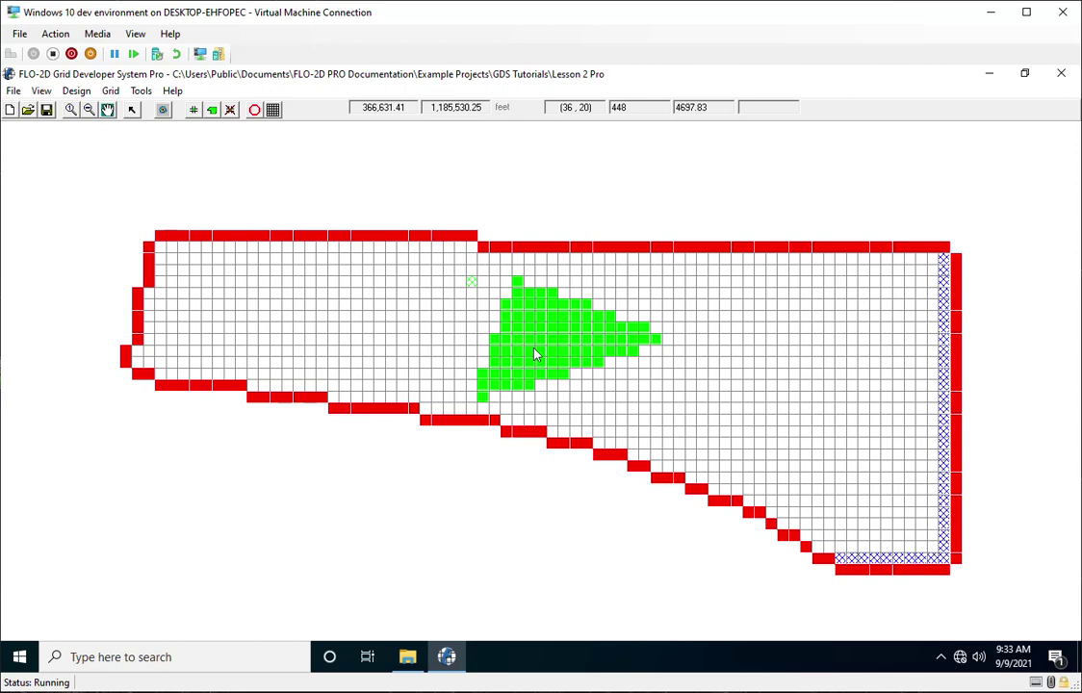
Step: Import the Goat image from GDS Tutorials\Lesson 1 Pro as the background behind the grid
click(15, 92)
mouse_move(80, 299)
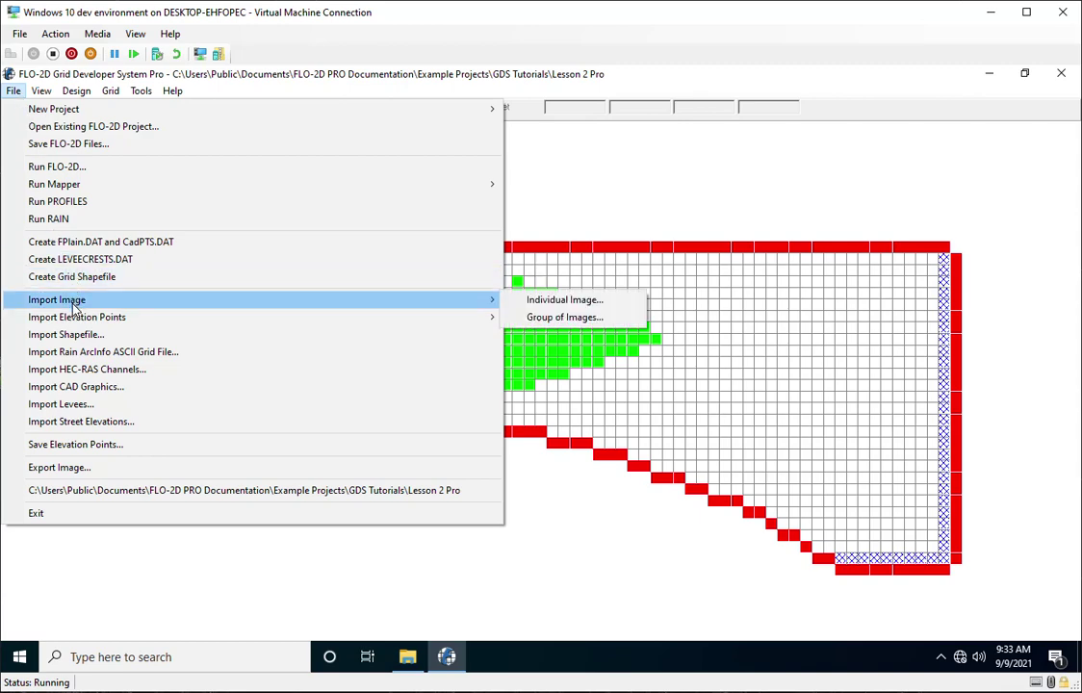
click(541, 305)
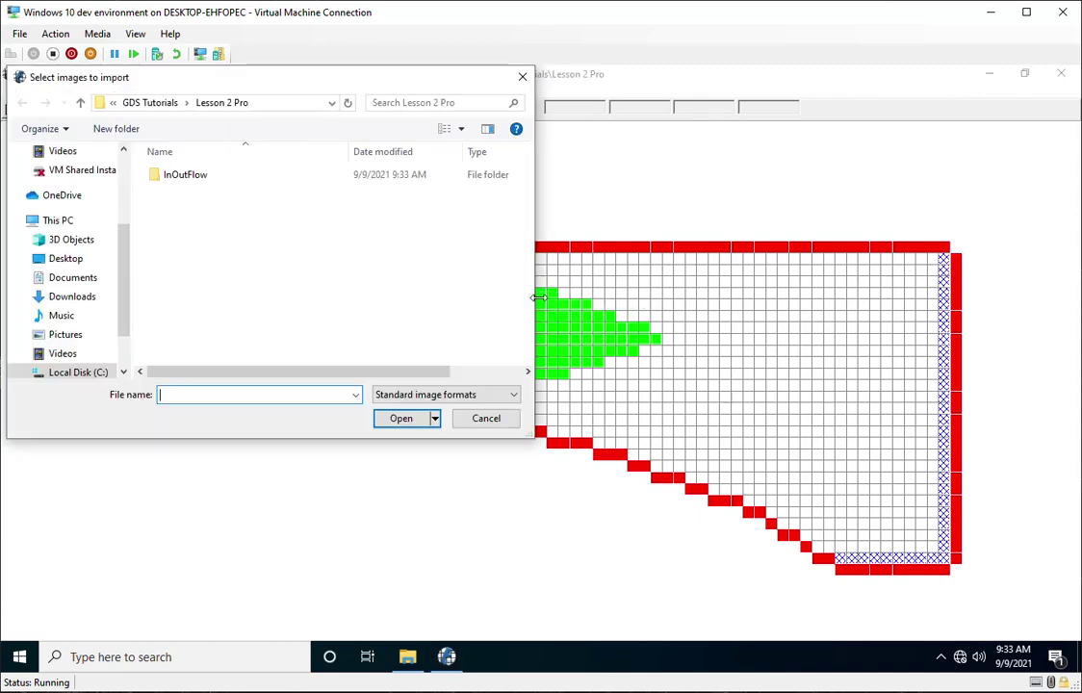
click(150, 103)
double_click(183, 174)
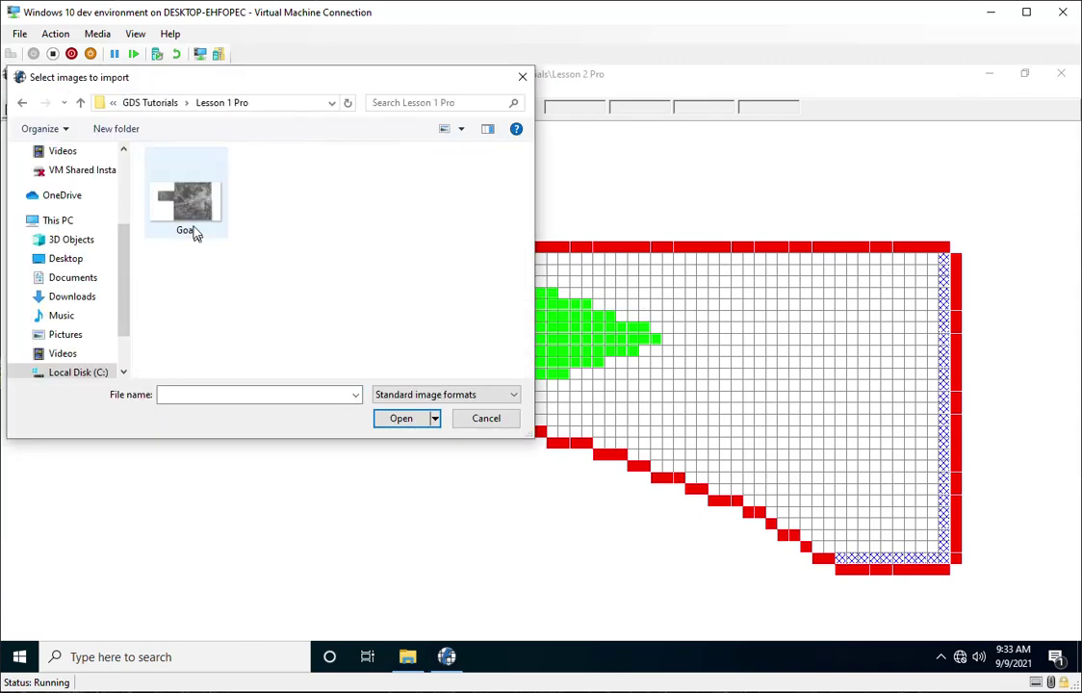
click(191, 214)
double_click(190, 214)
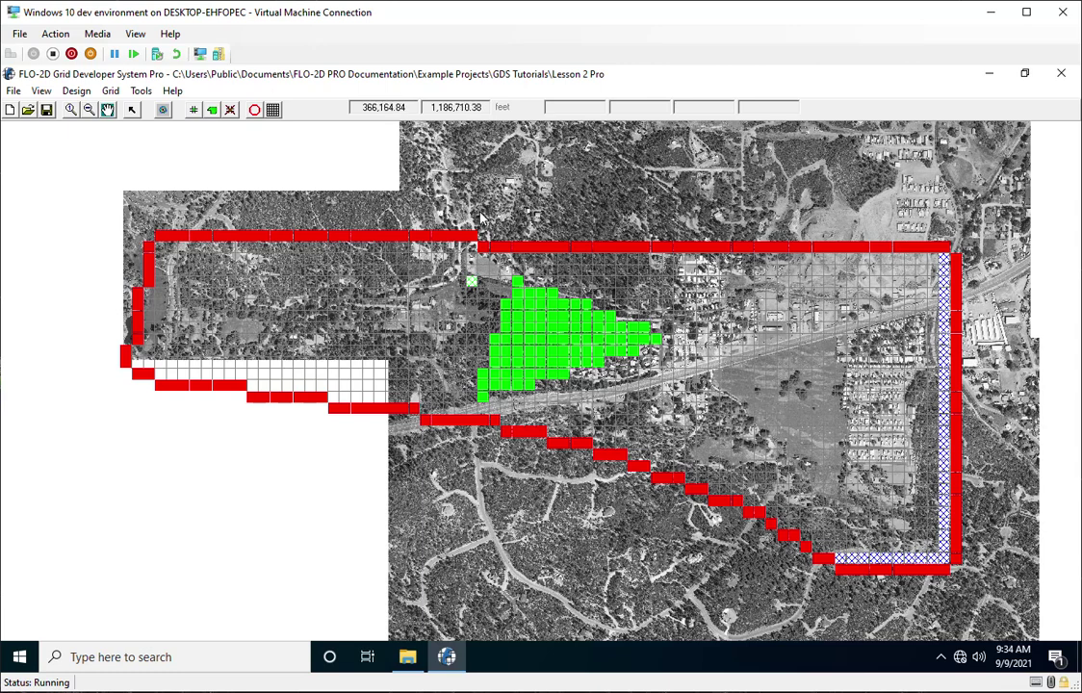
Step: Close the Lesson 2 project without saving, relaunch GDS Pro and start opening an existing project
click(1060, 75)
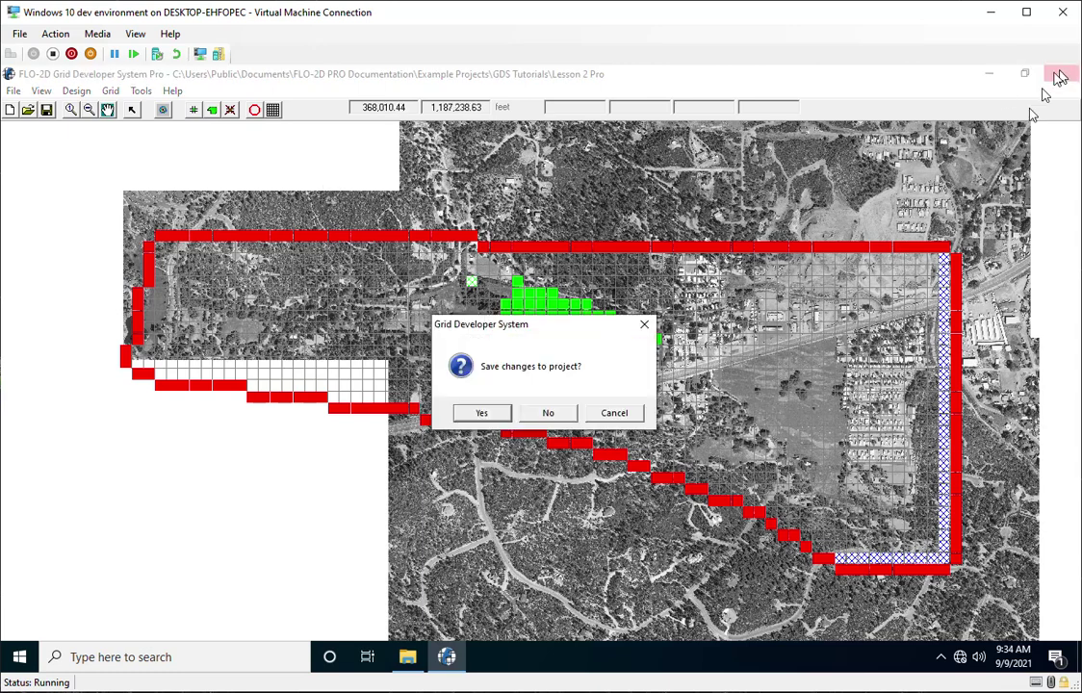
click(545, 414)
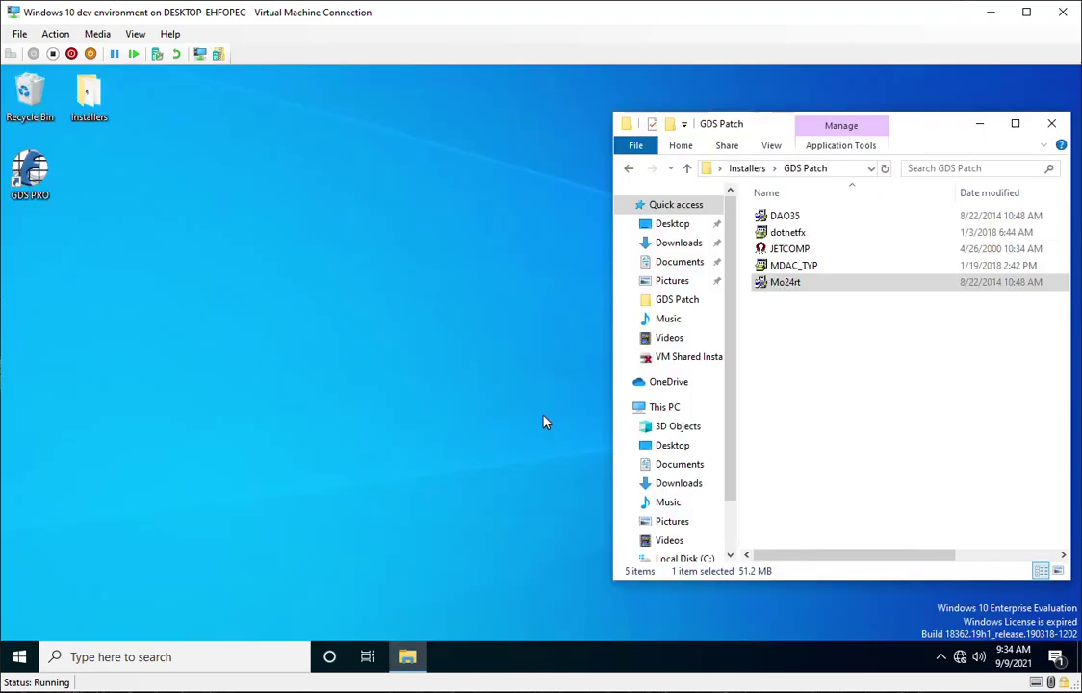
double_click(34, 176)
click(18, 95)
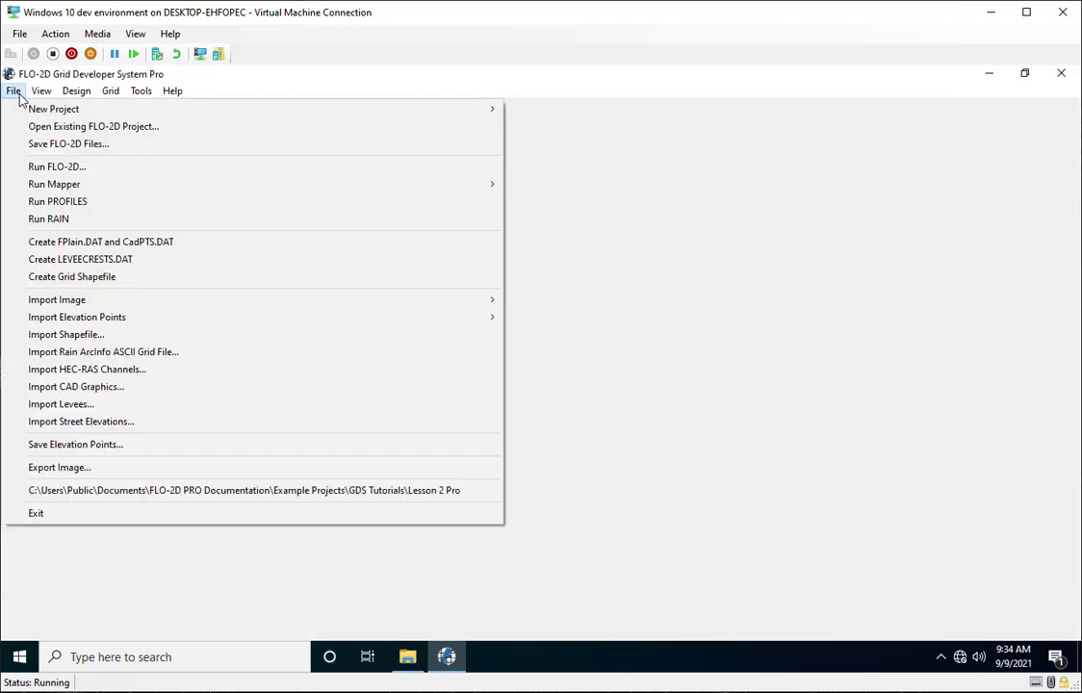
click(39, 127)
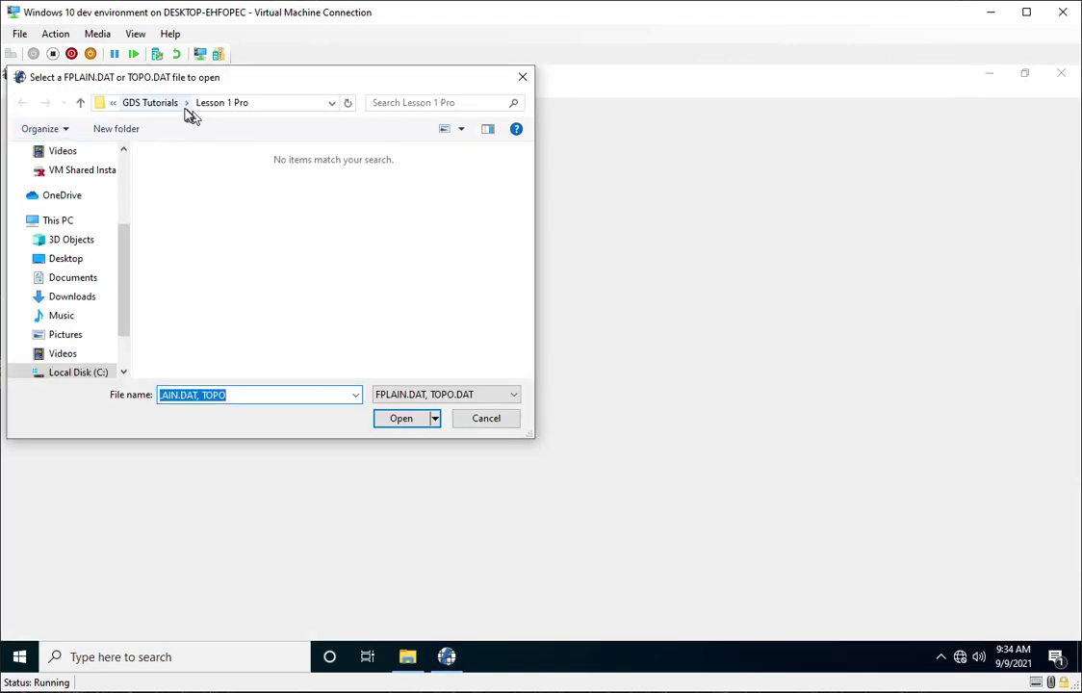
click(152, 102)
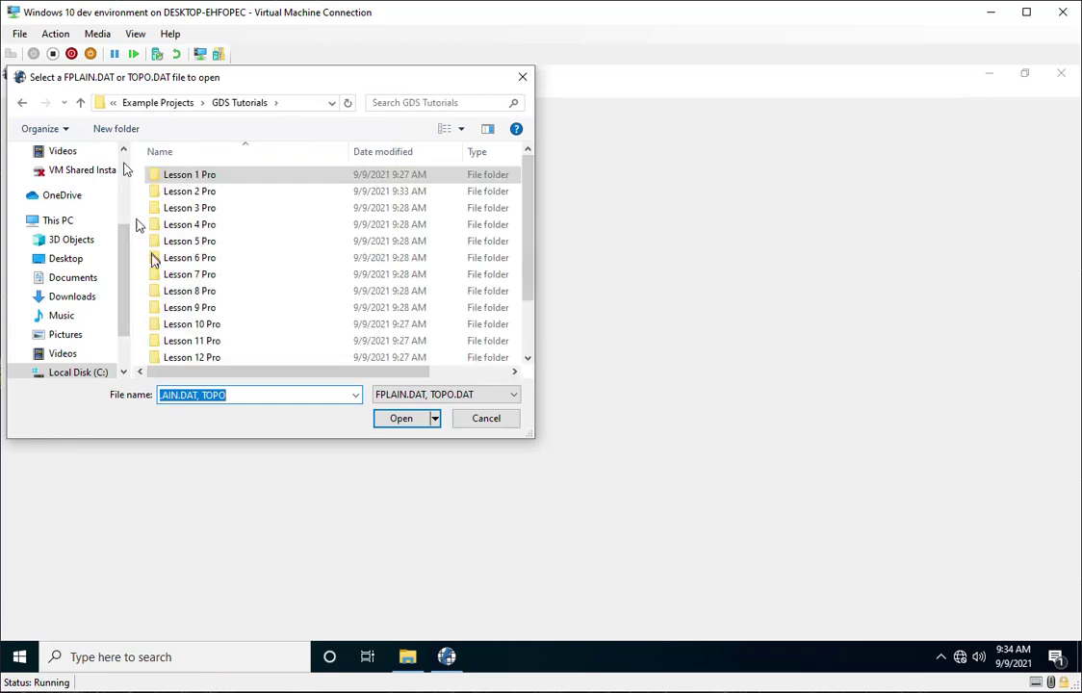
scroll(117, 274, up, 3)
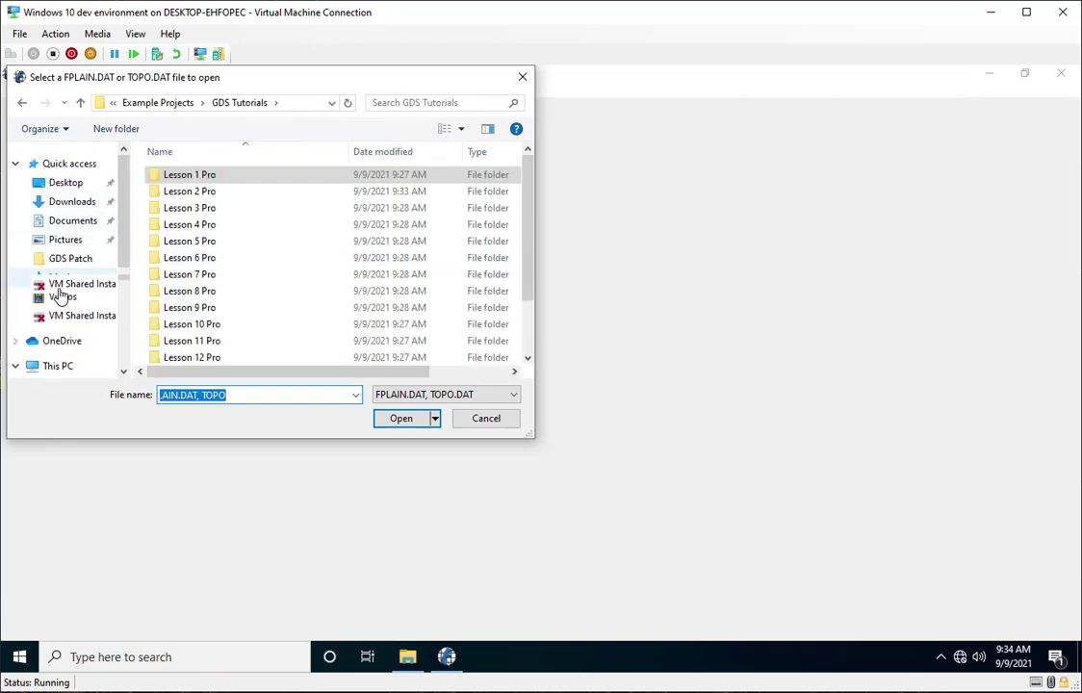
scroll(60, 289, down, 3)
Step: Browse from C: to Users\Public\Public Documents\FLO-2D PRO Documentation\Example Projects\GDS Tutorials
click(64, 373)
click(179, 244)
double_click(178, 244)
double_click(180, 177)
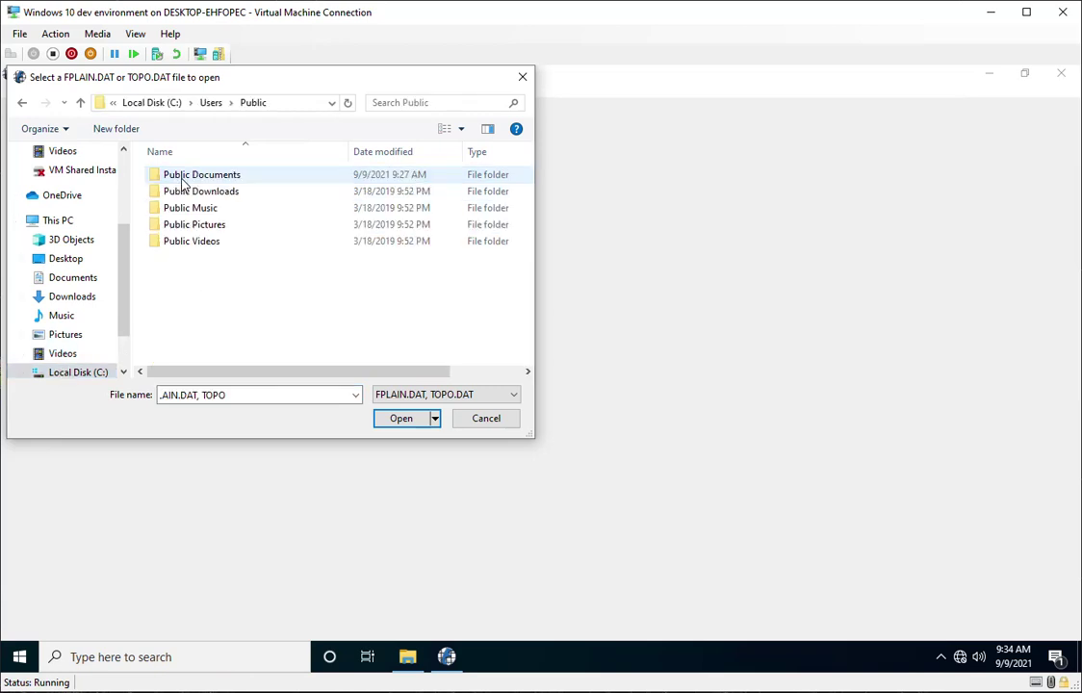
double_click(190, 182)
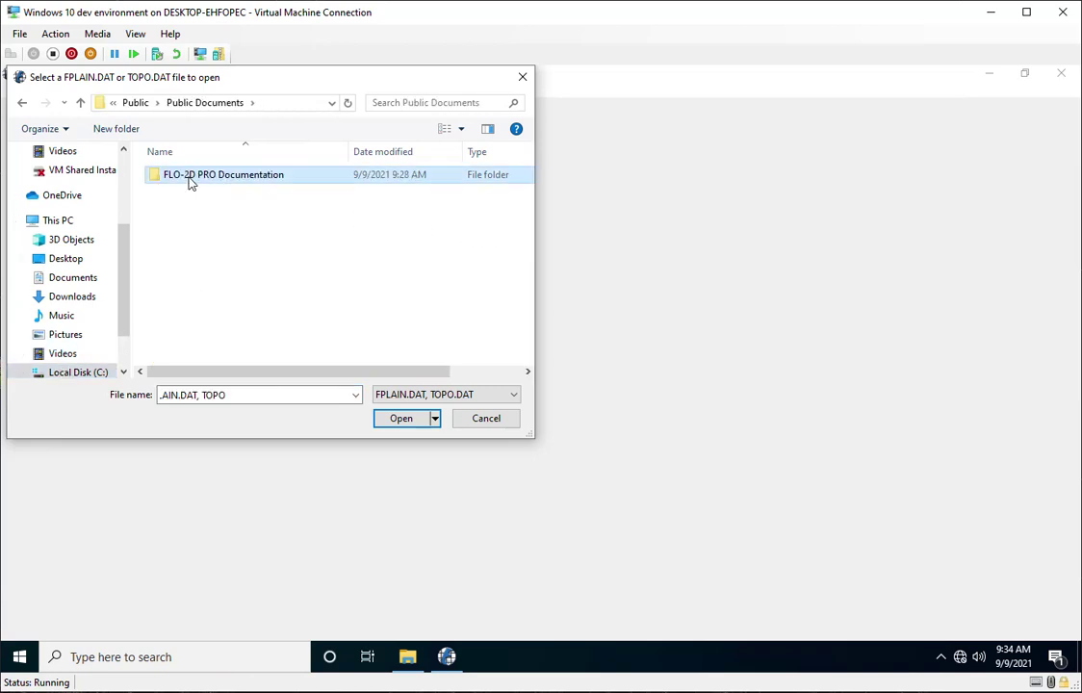
double_click(190, 182)
double_click(191, 180)
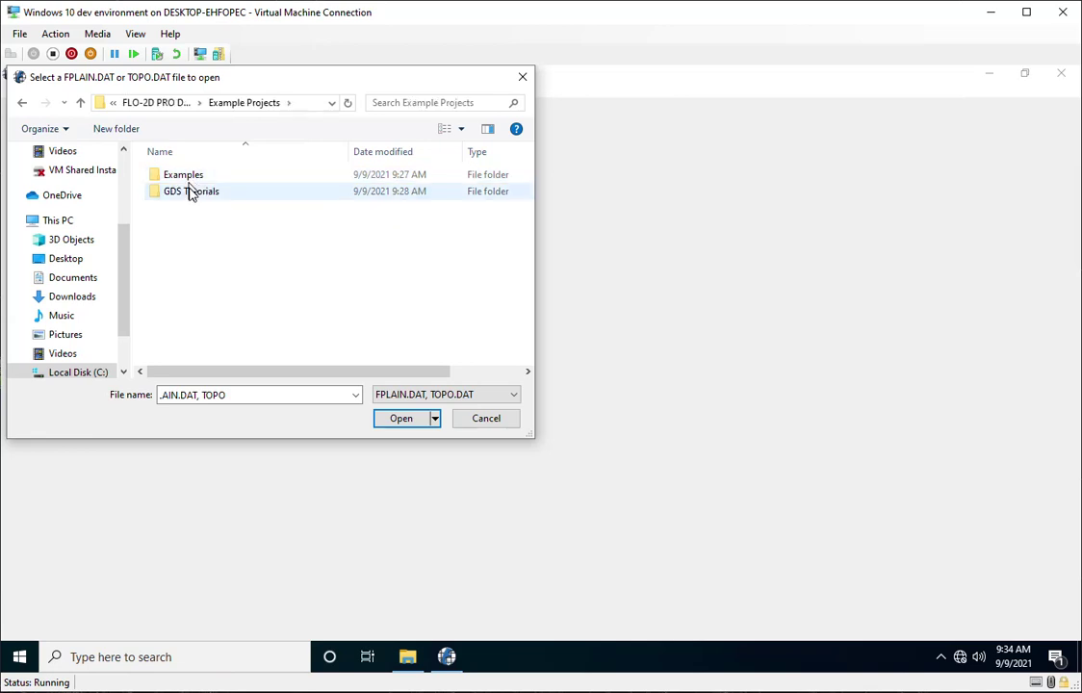
double_click(191, 192)
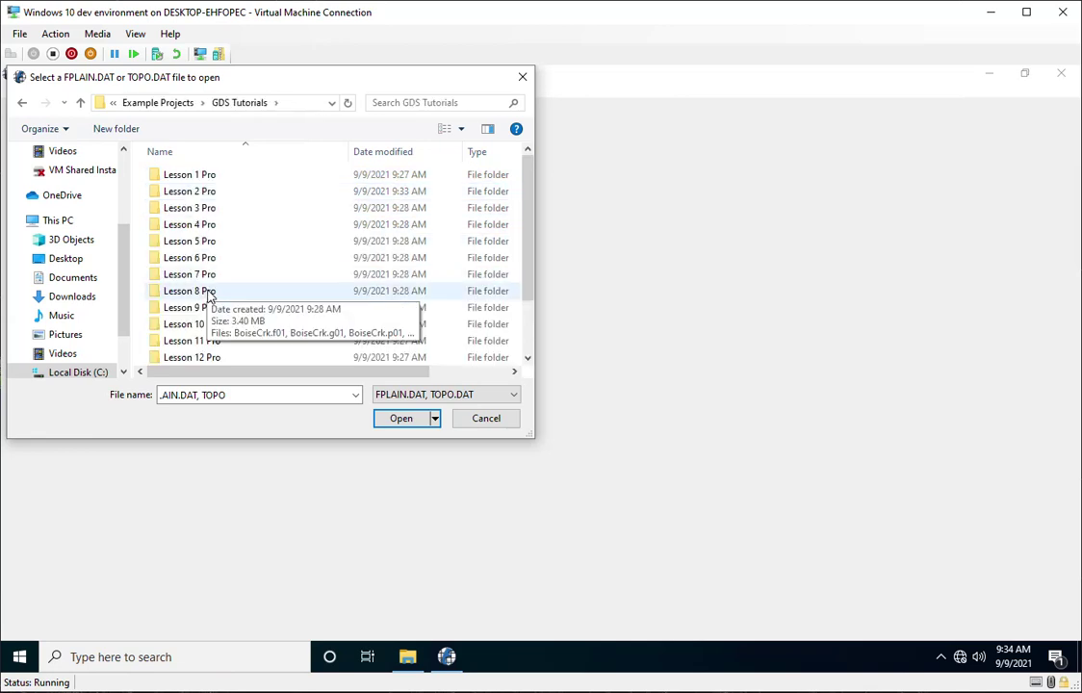
Step: Open FPLAIN.DAT from Lesson 7 Pro\Rain and Green Ampt and accept the components
scroll(209, 295, down, 1)
scroll(203, 250, up, 1)
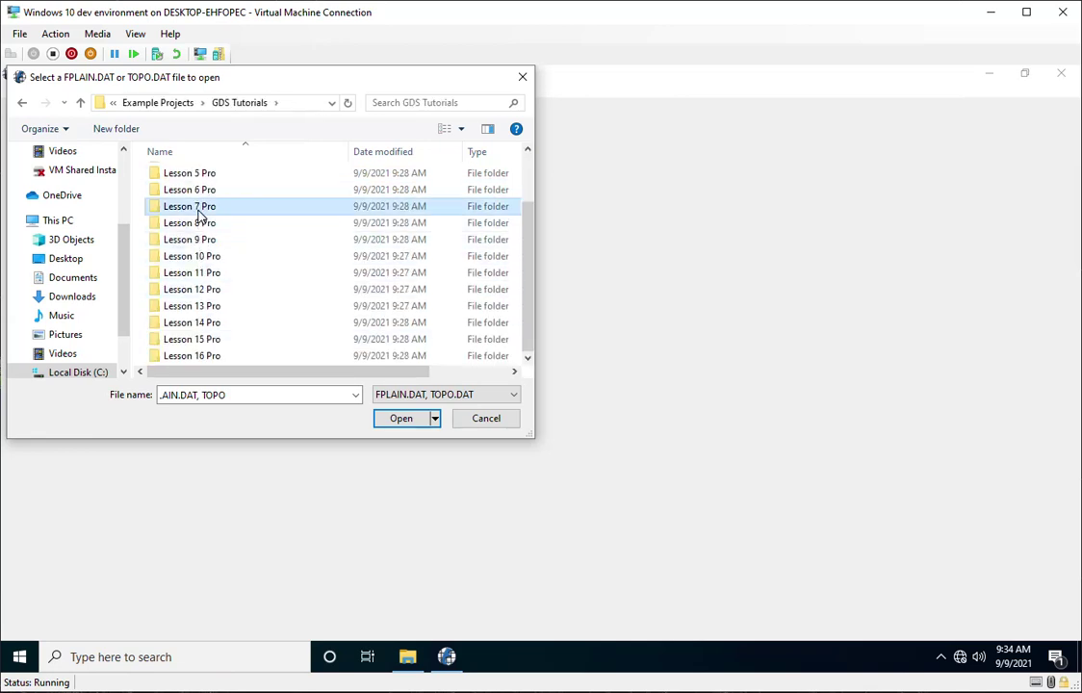
double_click(199, 211)
click(202, 179)
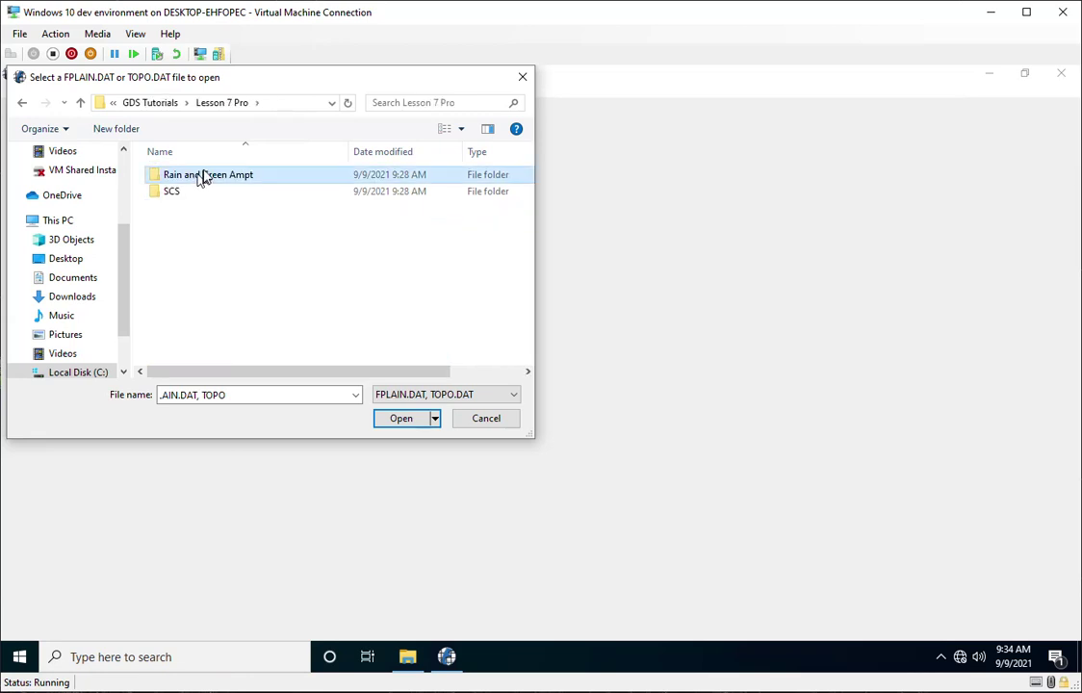
double_click(213, 181)
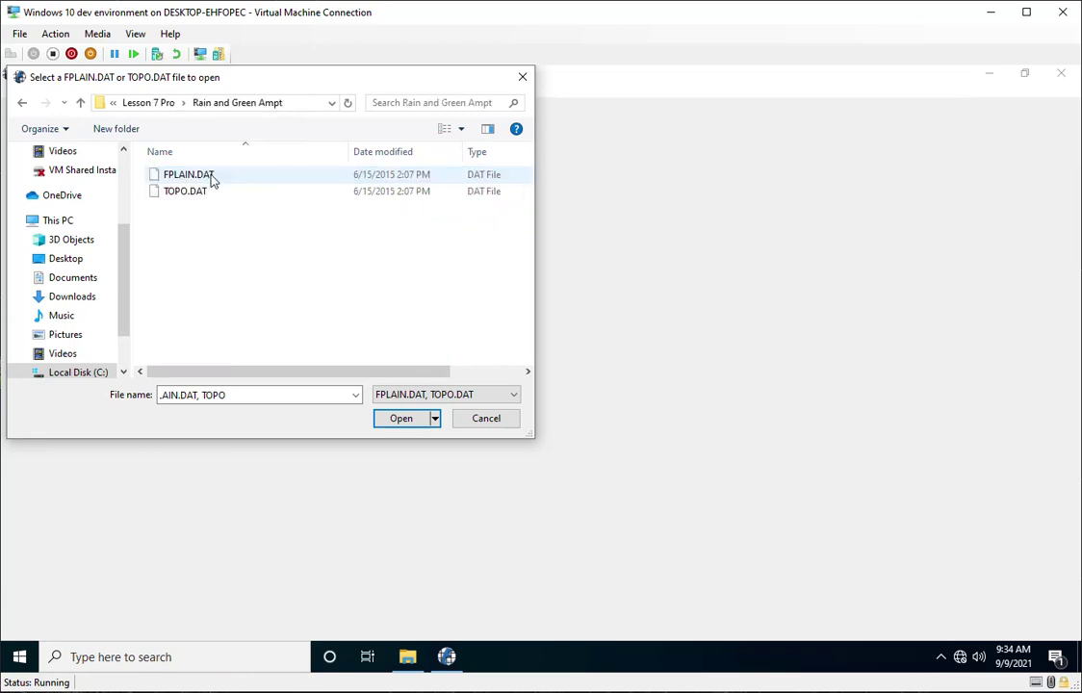
double_click(213, 181)
click(517, 535)
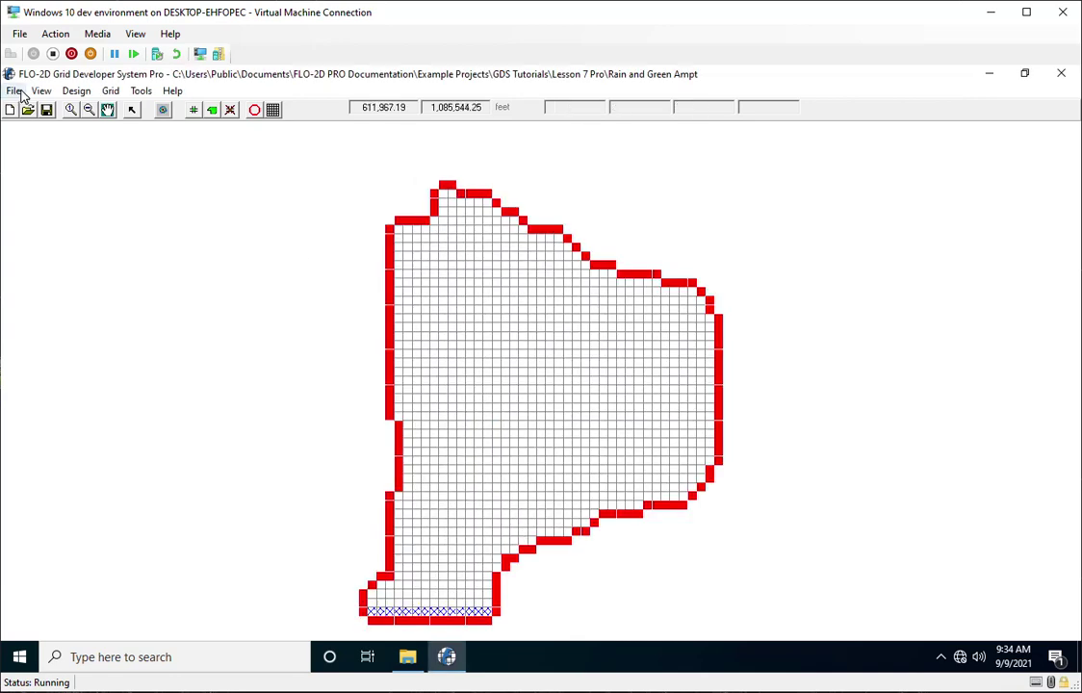
Step: Import the LandUse.shp shapefile with its default colour settings
click(16, 92)
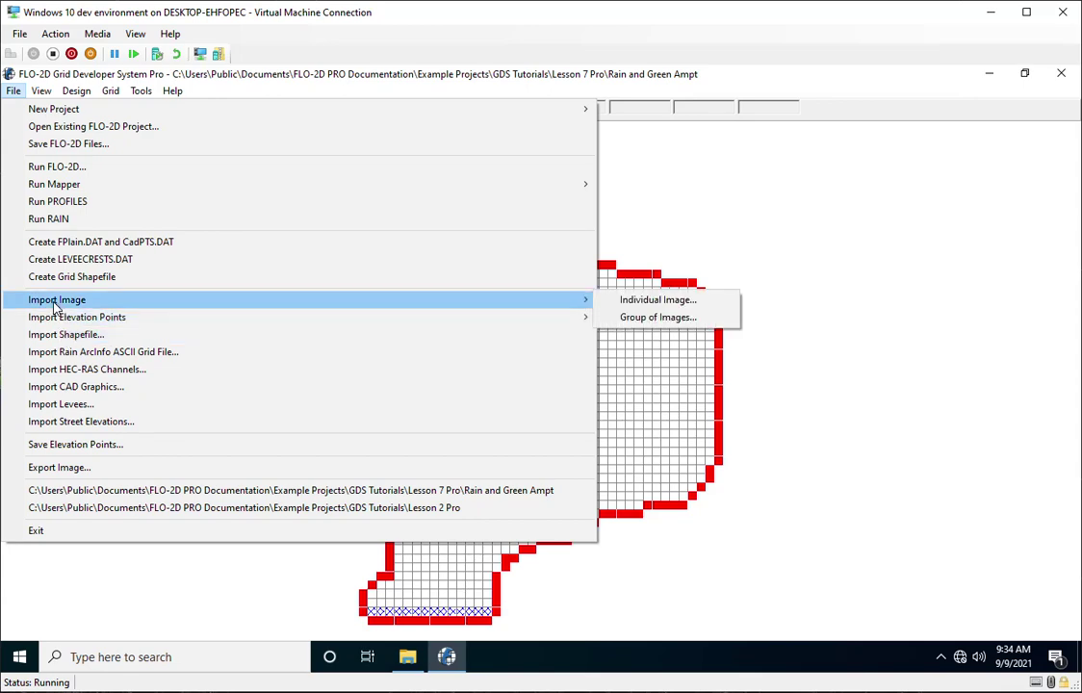
click(63, 334)
double_click(197, 175)
click(505, 458)
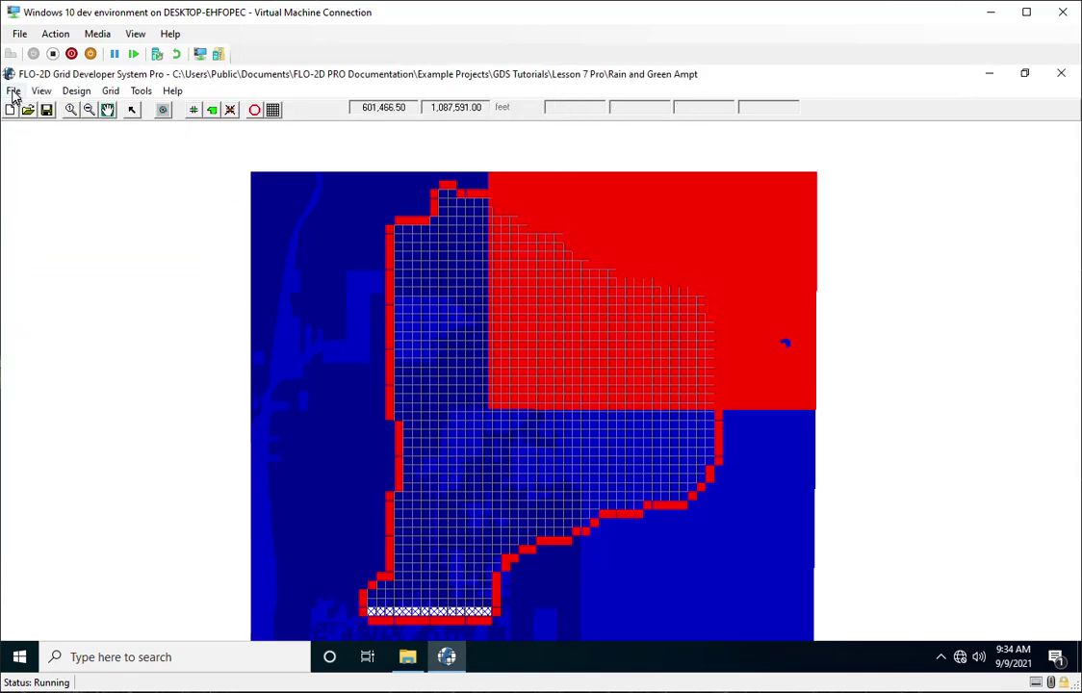
Step: Import the Soil.shp shapefile with its default colours
click(13, 91)
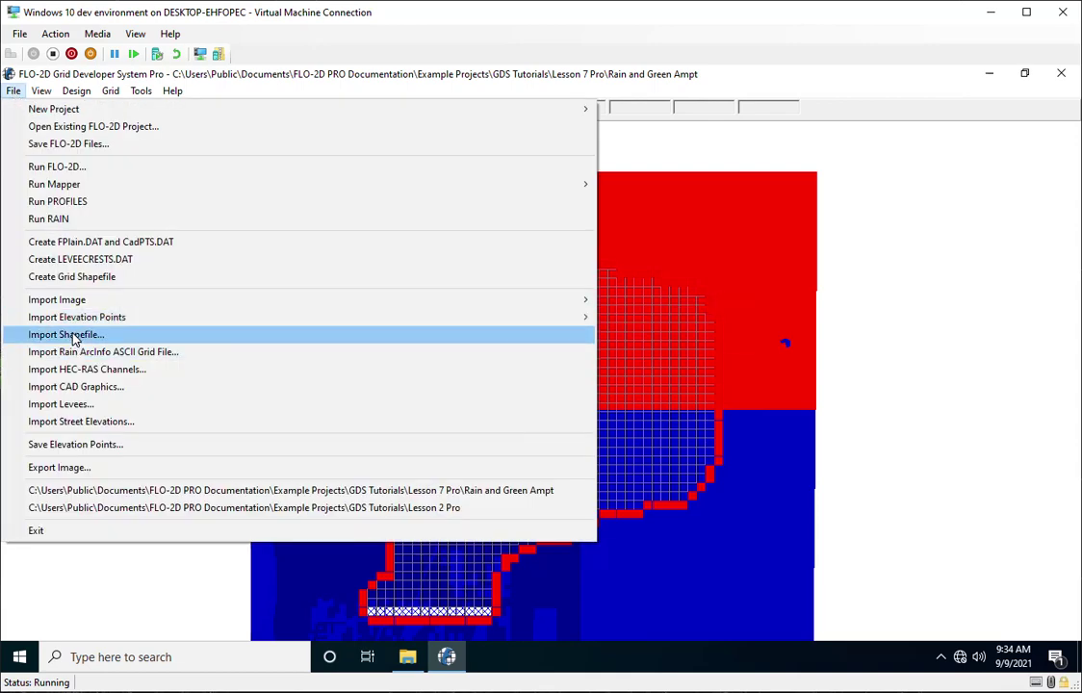
click(72, 337)
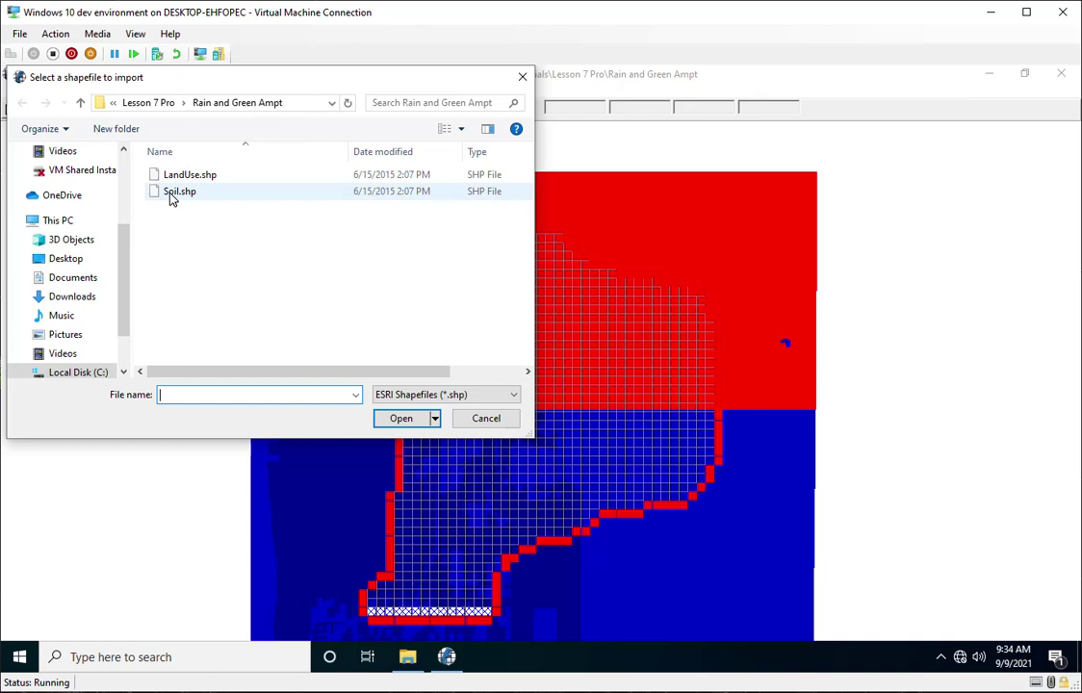
click(173, 192)
click(396, 424)
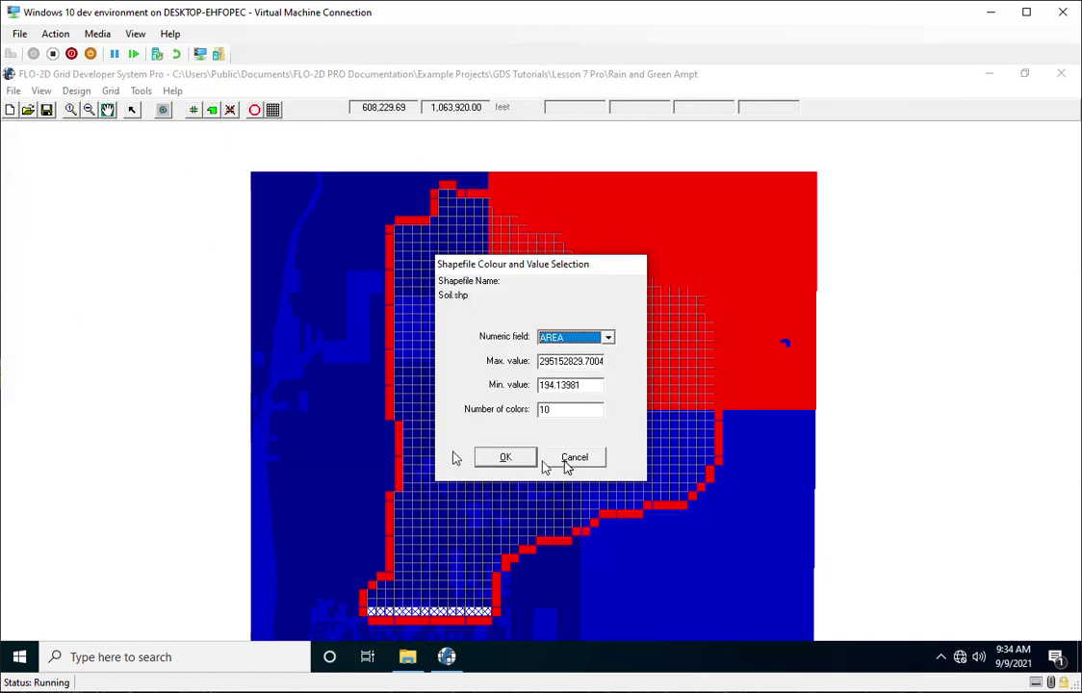
click(512, 458)
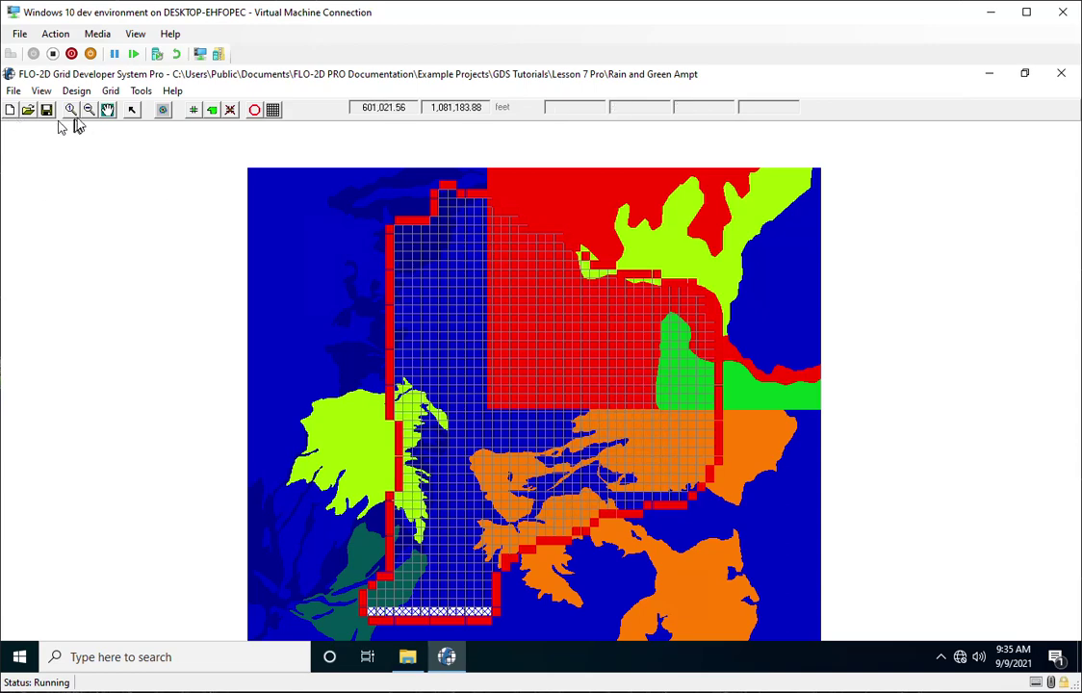
Step: In Compute Green-Ampt Parameters, try importing the land use table LandUseTable.txt
click(110, 90)
mouse_move(271, 218)
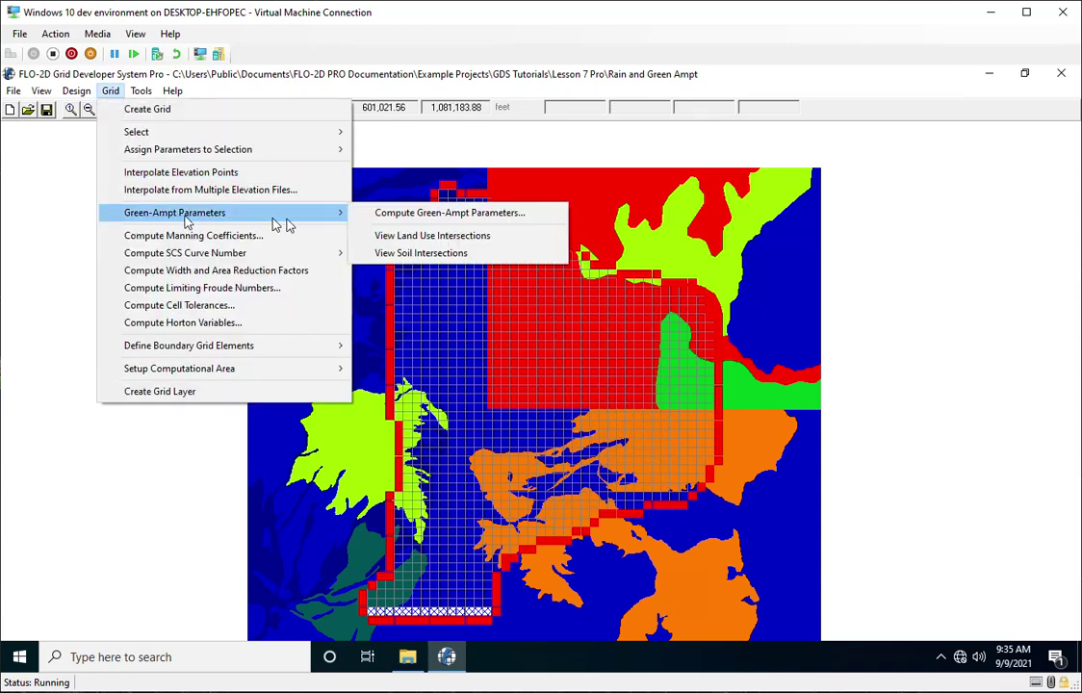
click(442, 215)
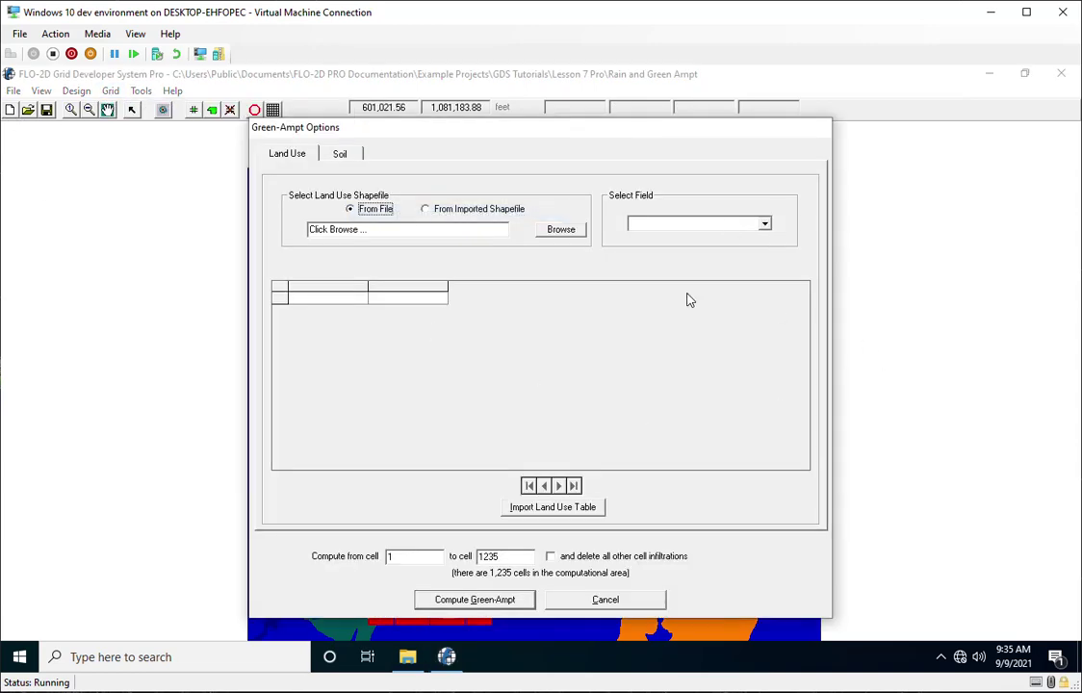
click(585, 507)
double_click(225, 174)
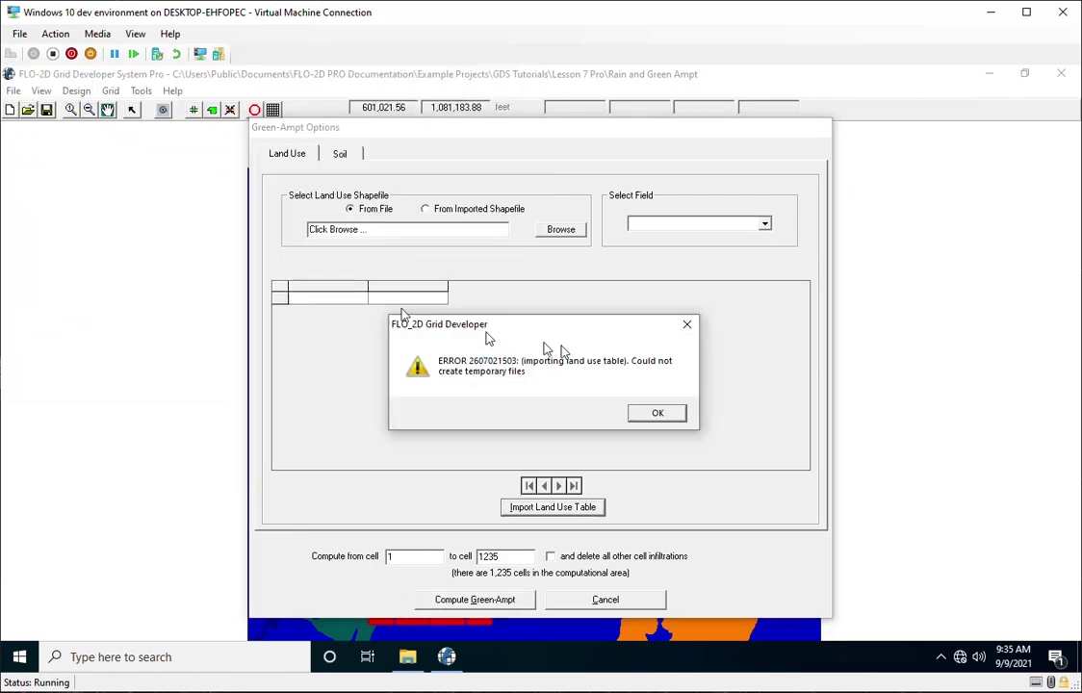
Step: Dismiss the temporary files and MSJET35.DLL errors, cancel Green-Ampt, and close GDS Pro
click(655, 413)
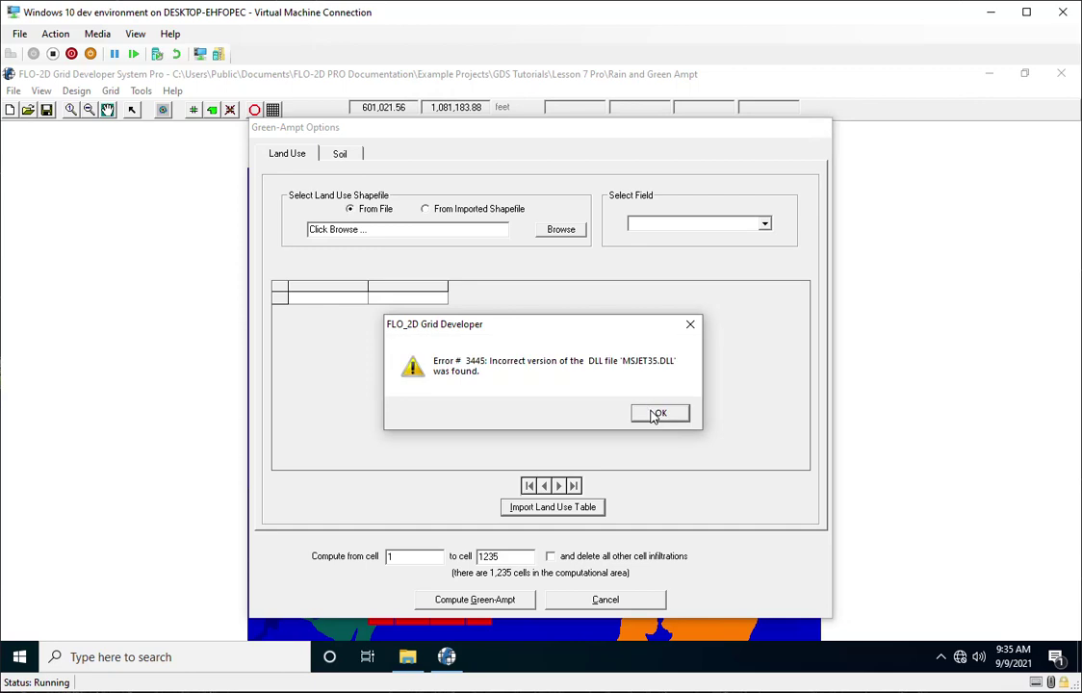
click(656, 414)
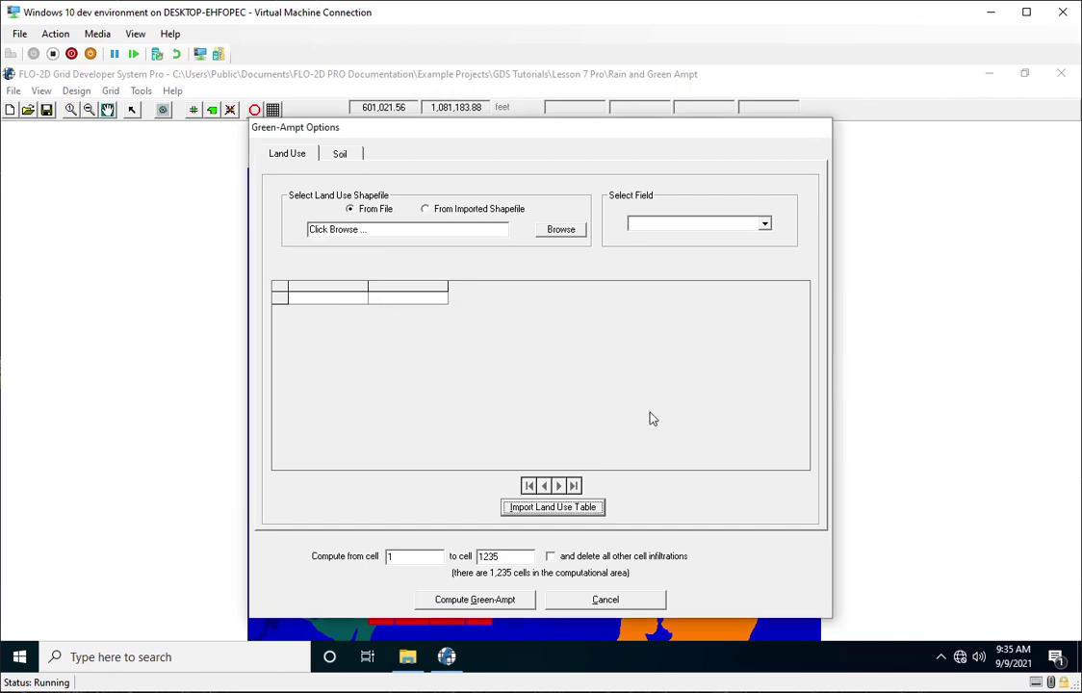
click(624, 603)
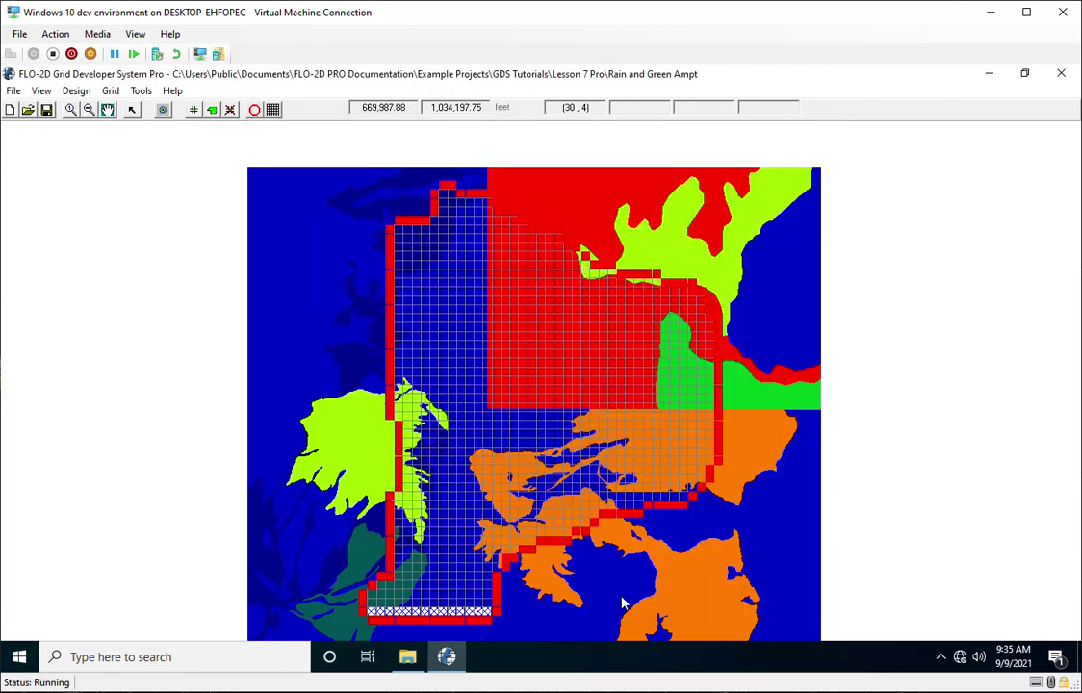
click(1061, 75)
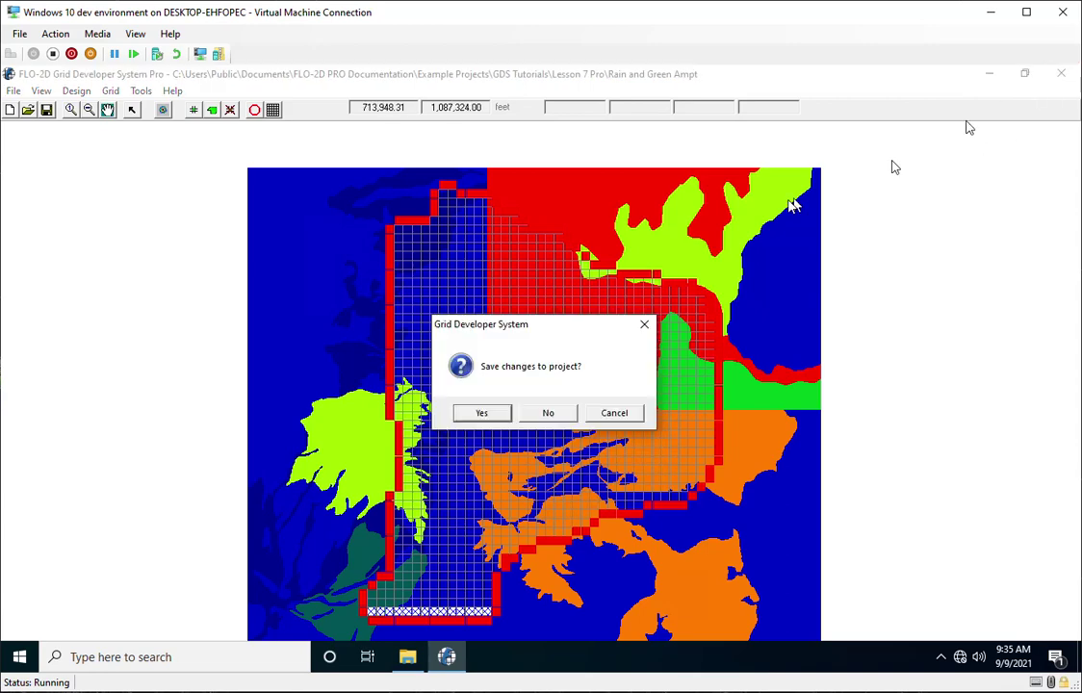
Step: Decline saving, then enable Windows XP (Service Pack 2) compatibility mode in DAO35's properties and apply
click(531, 413)
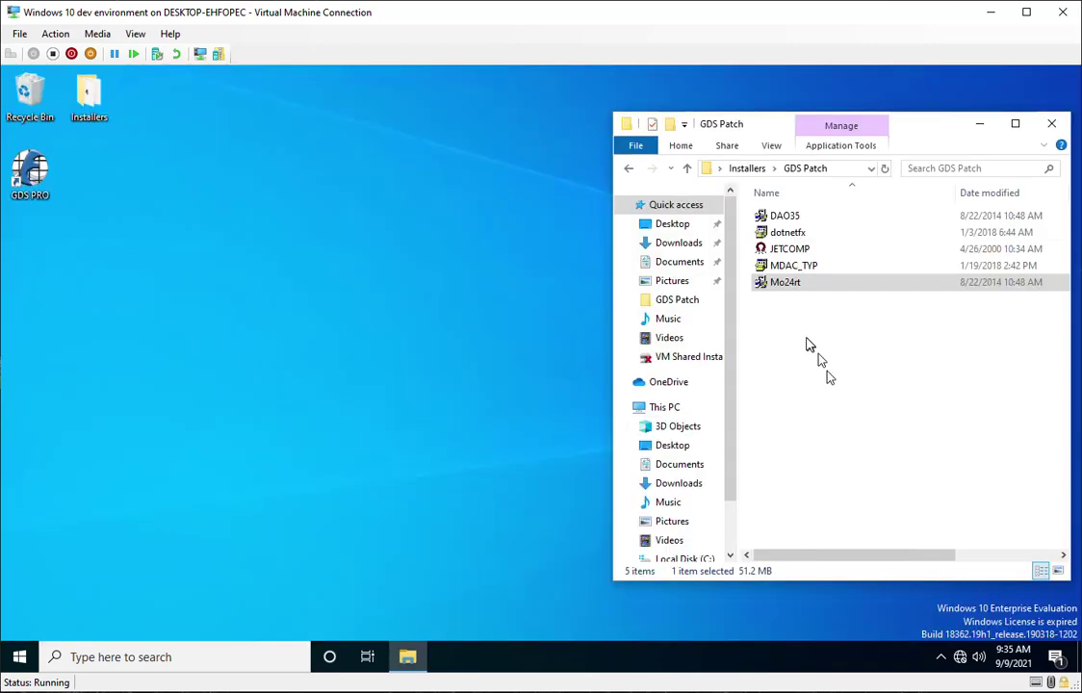
click(787, 219)
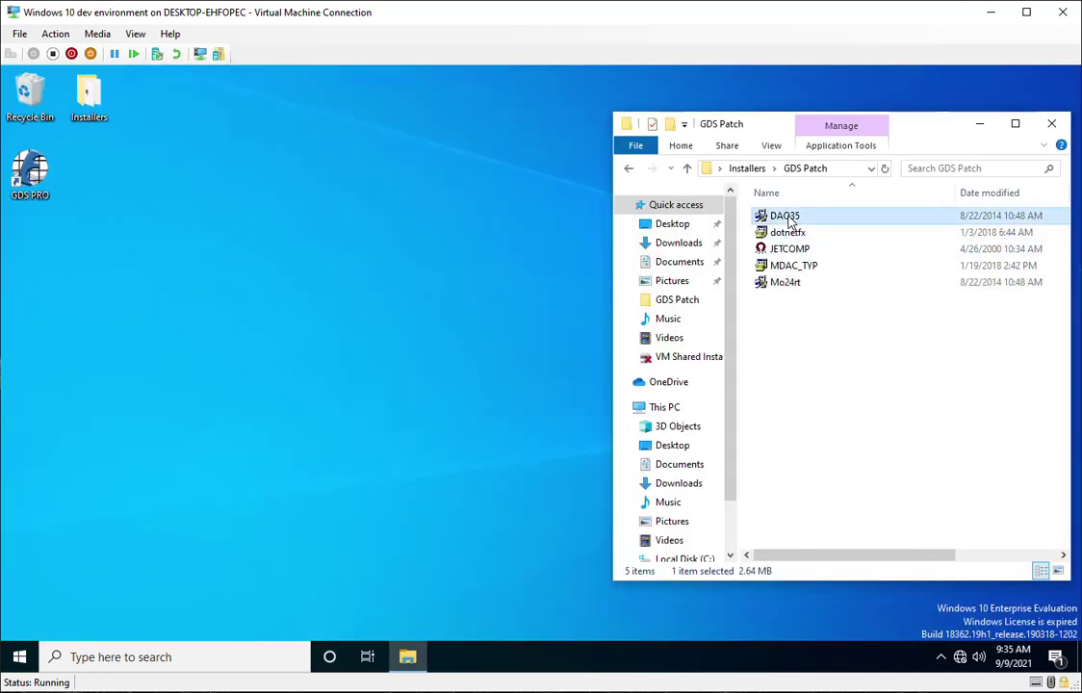
right_click(790, 219)
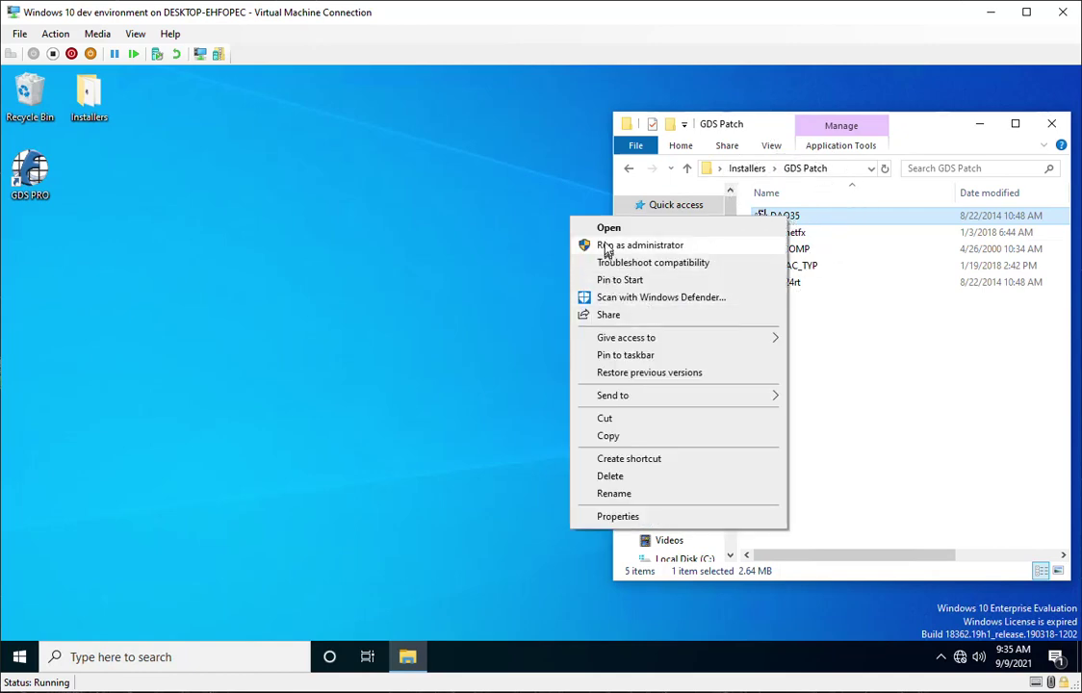
click(616, 517)
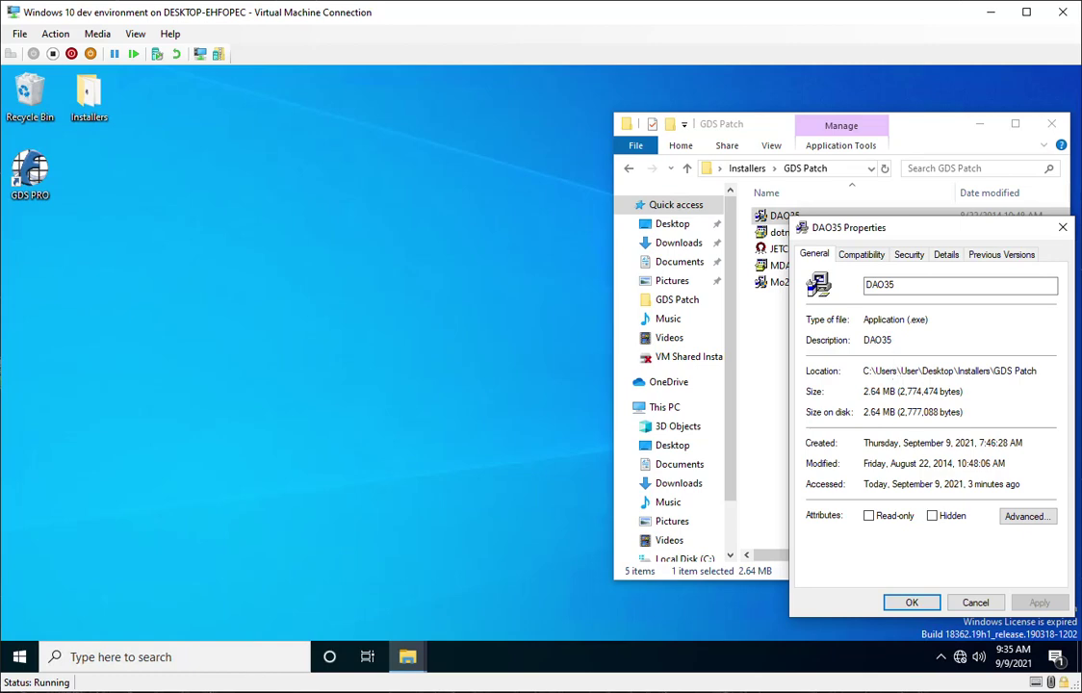
click(859, 256)
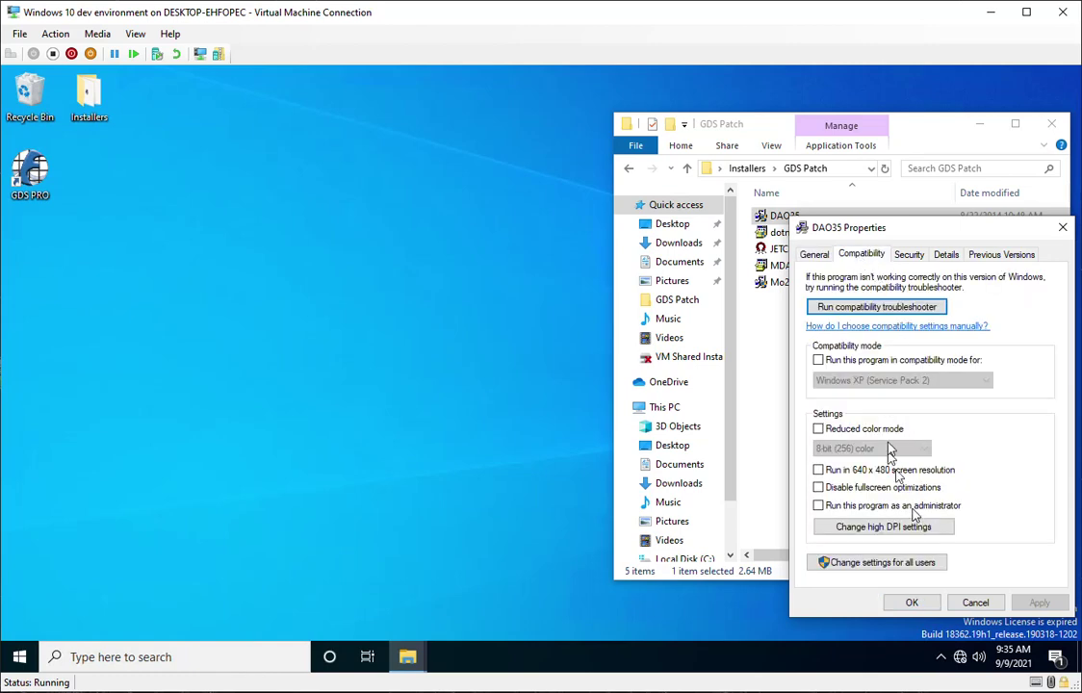
click(819, 362)
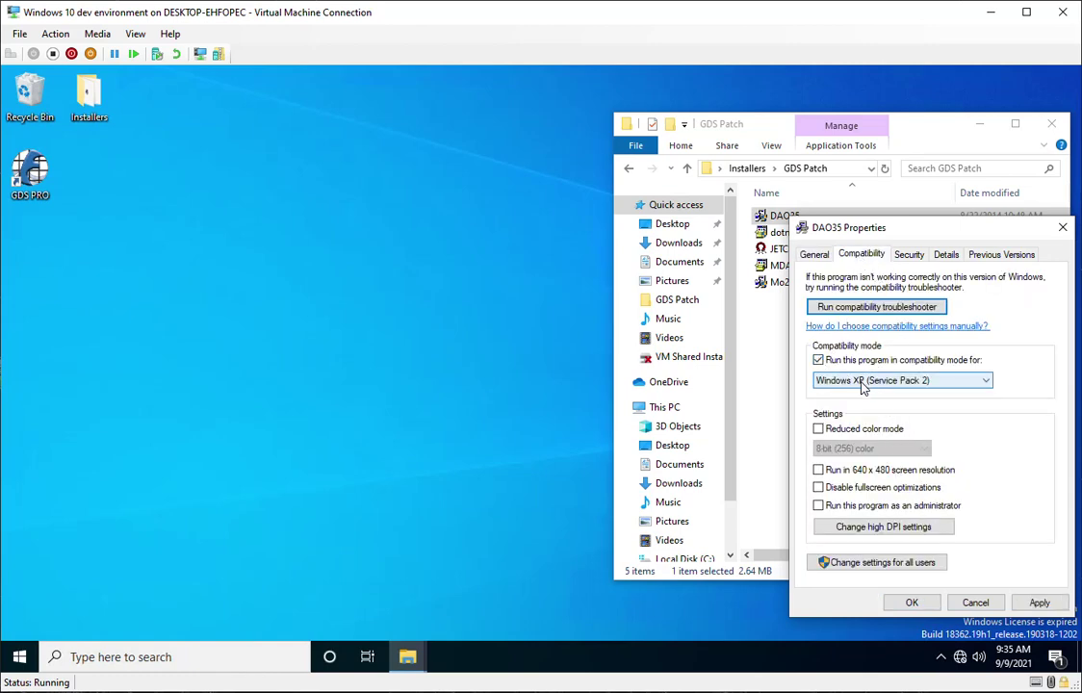
click(1037, 603)
click(907, 604)
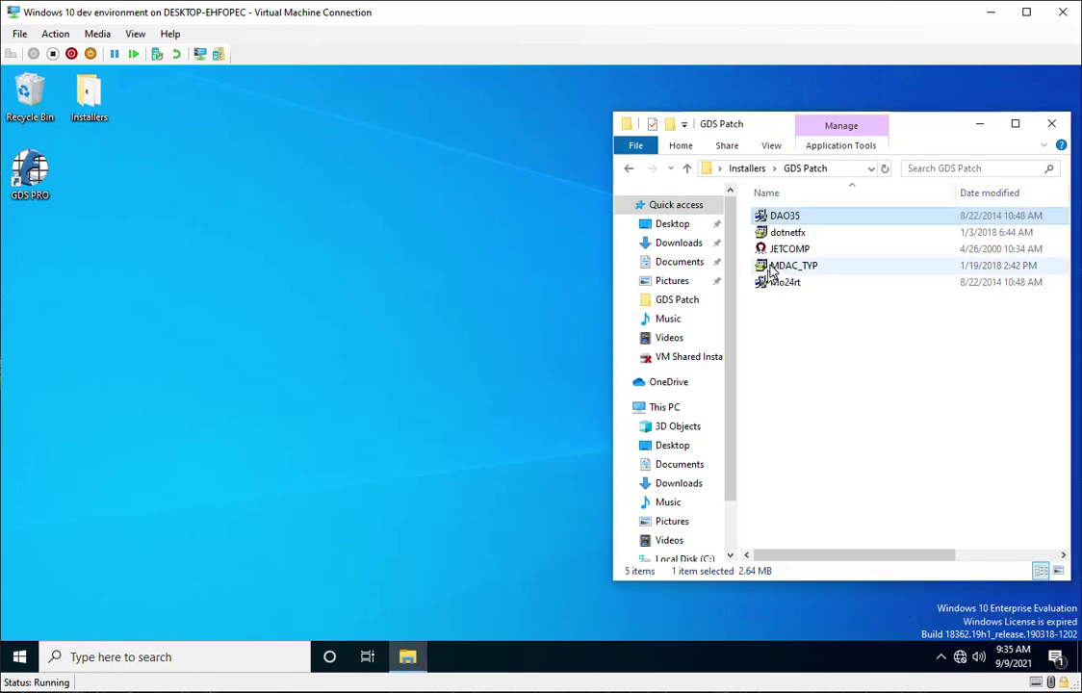
Step: Run the DAO35 installer as administrator, keeping default components through to completion
right_click(783, 216)
click(688, 238)
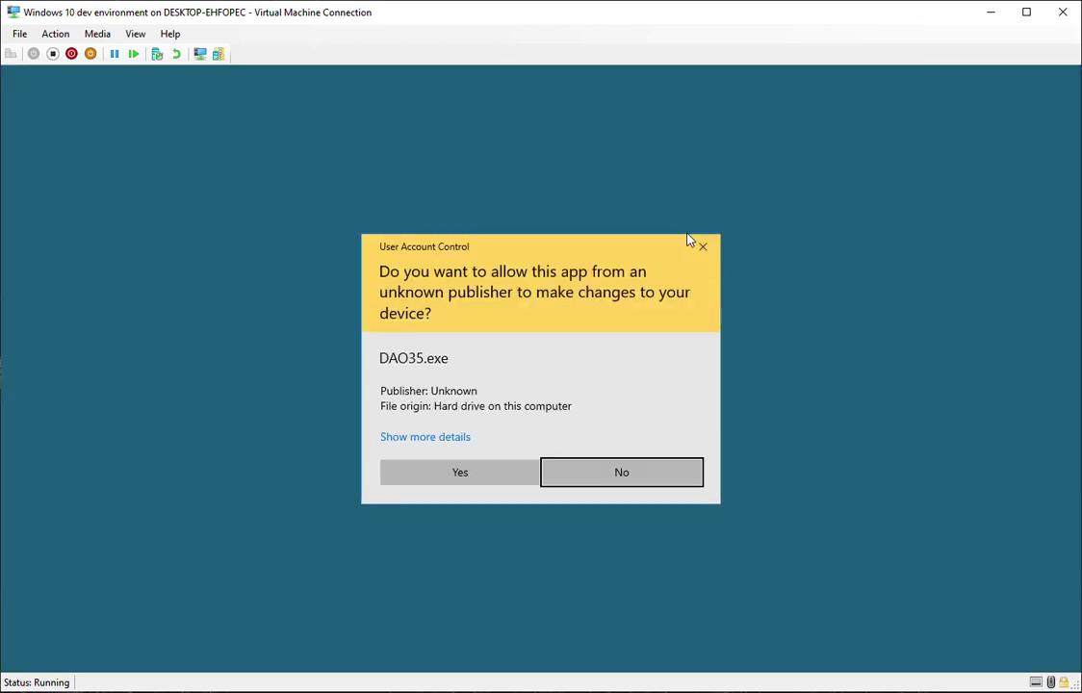
click(495, 471)
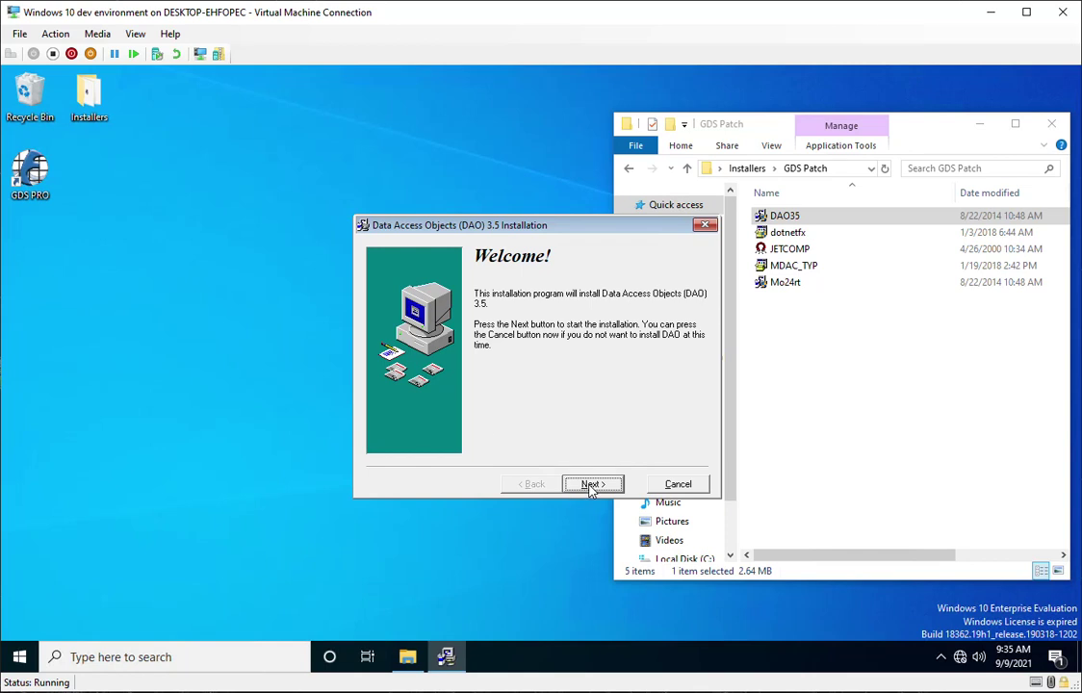
click(591, 486)
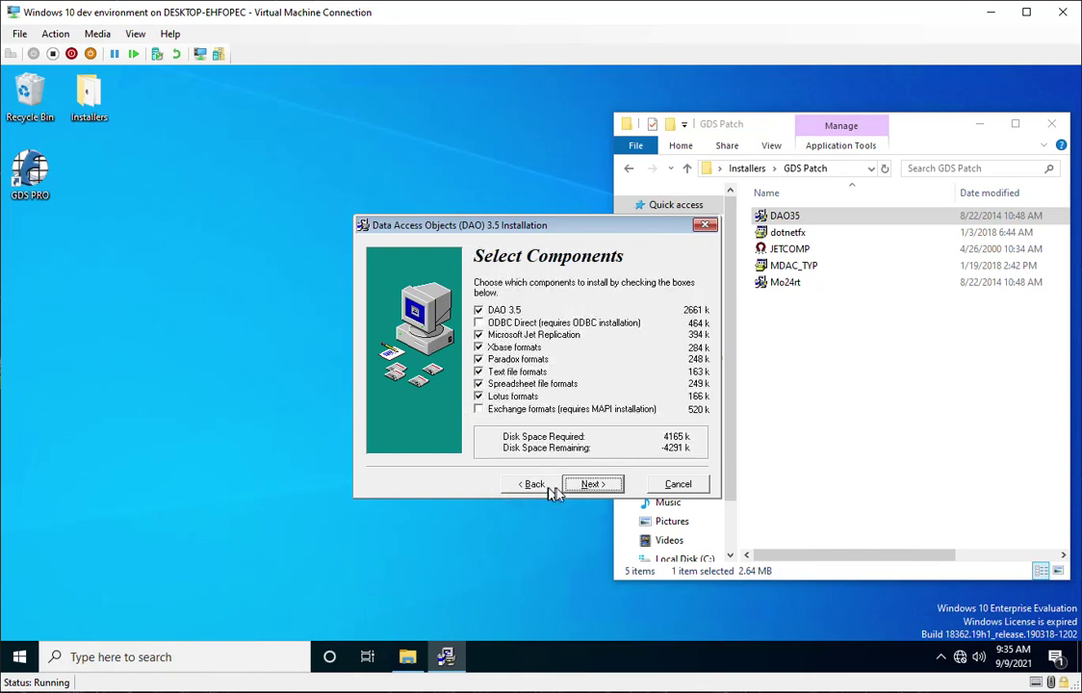
click(587, 485)
click(587, 484)
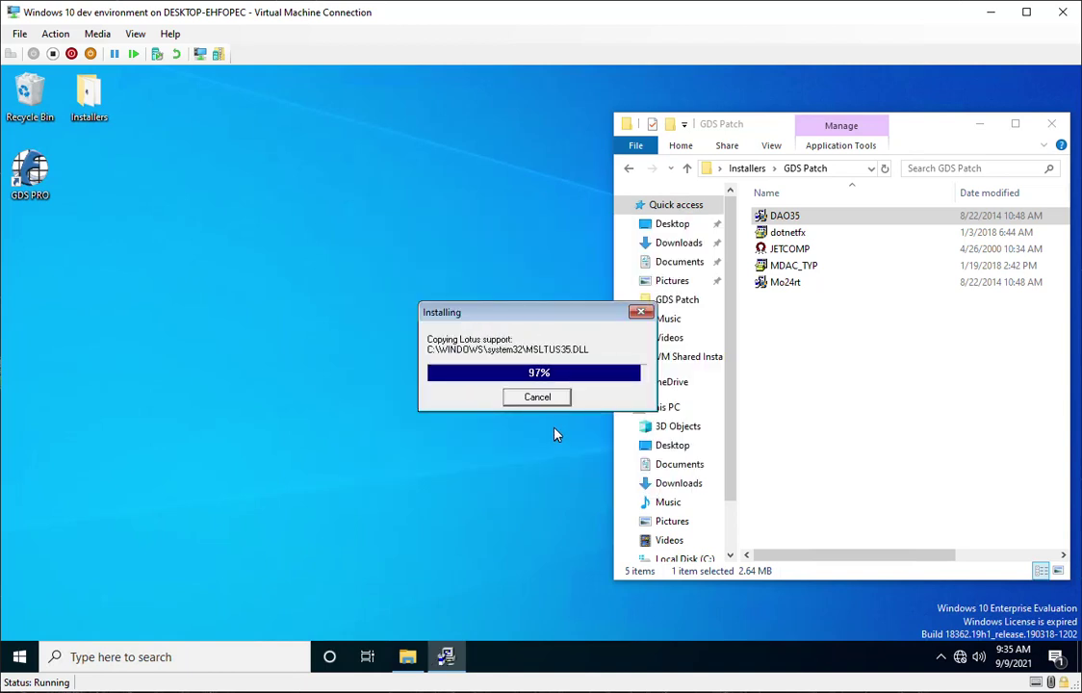
click(595, 484)
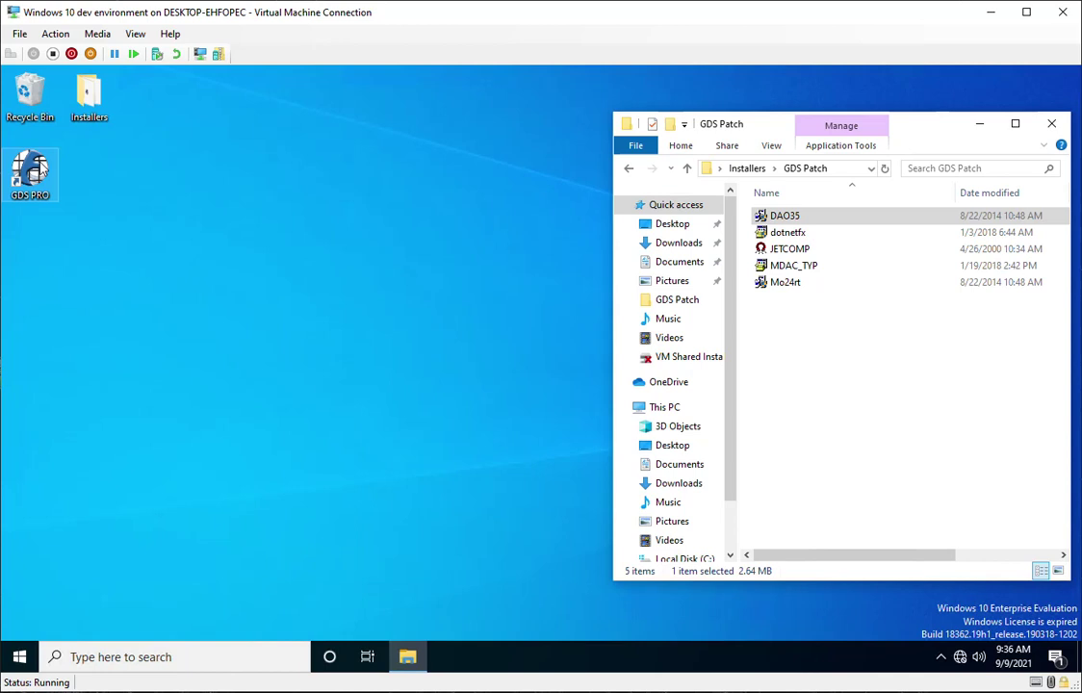
Step: Run MDAC_TYP in Windows XP (Service Pack 2) compatibility mode and launch it, which triggers a SmartScreen warning
click(776, 269)
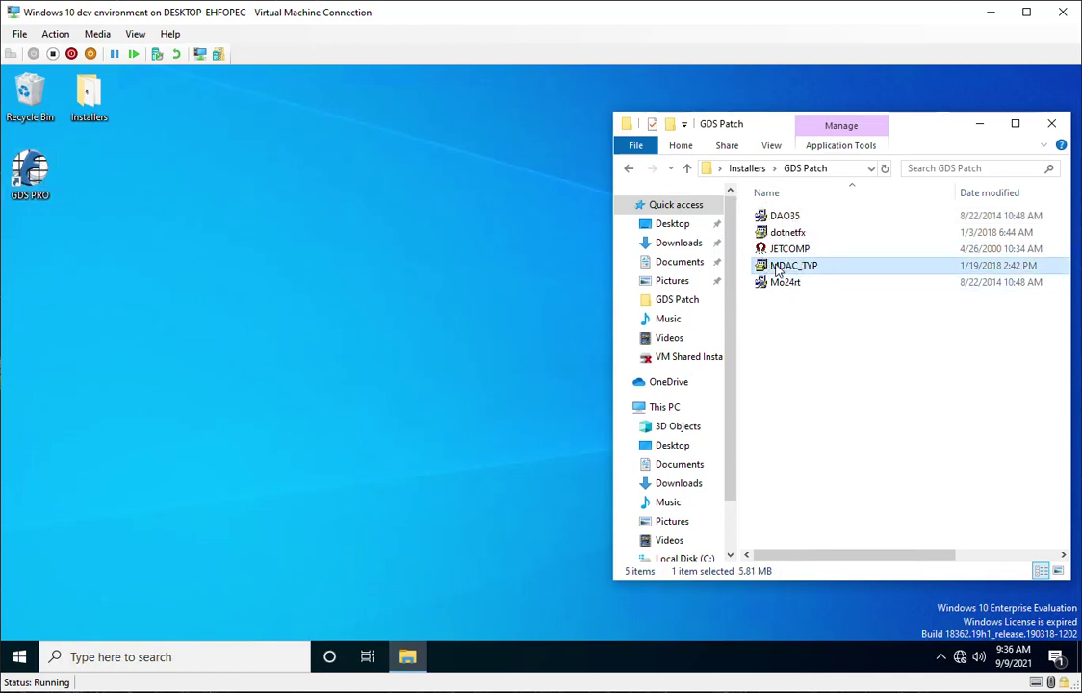
right_click(776, 269)
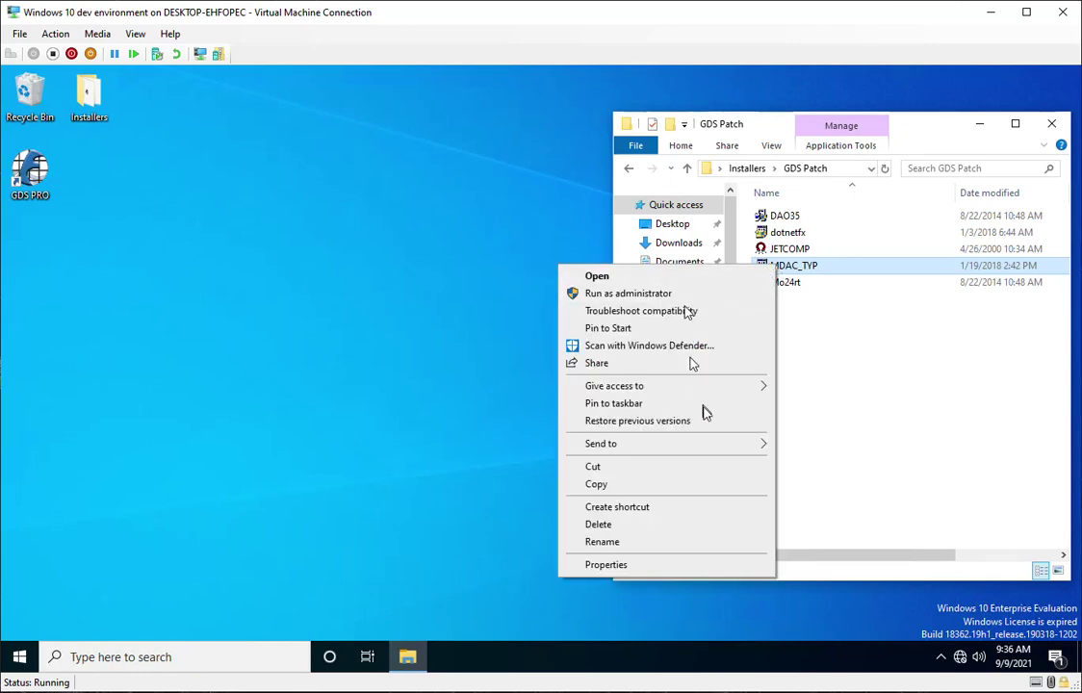
click(674, 565)
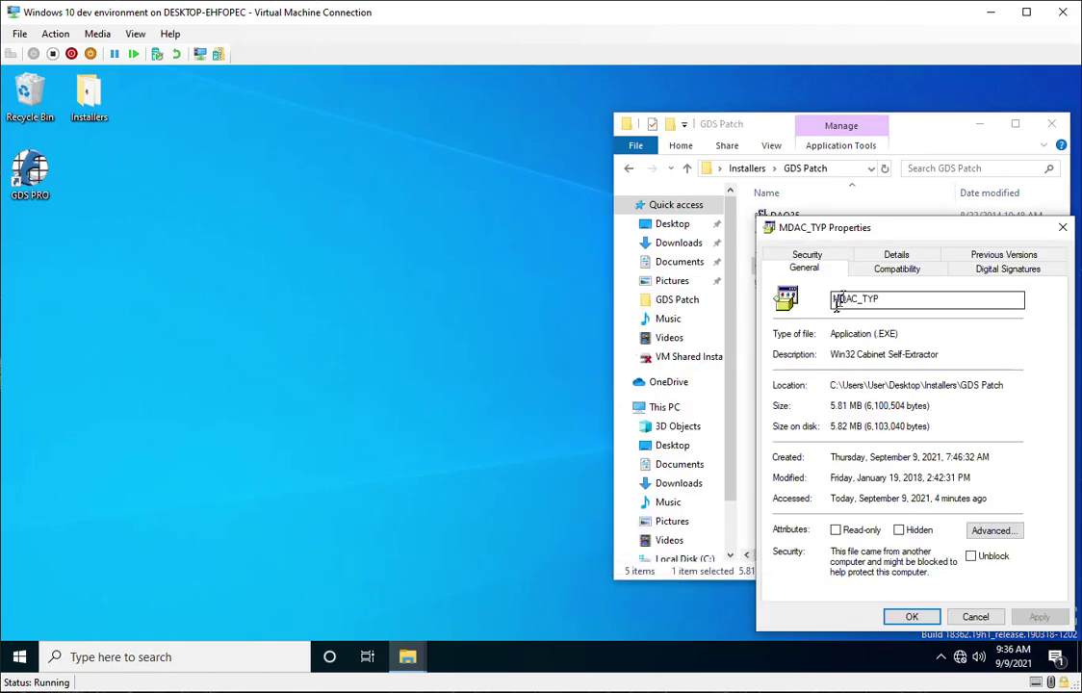
click(893, 272)
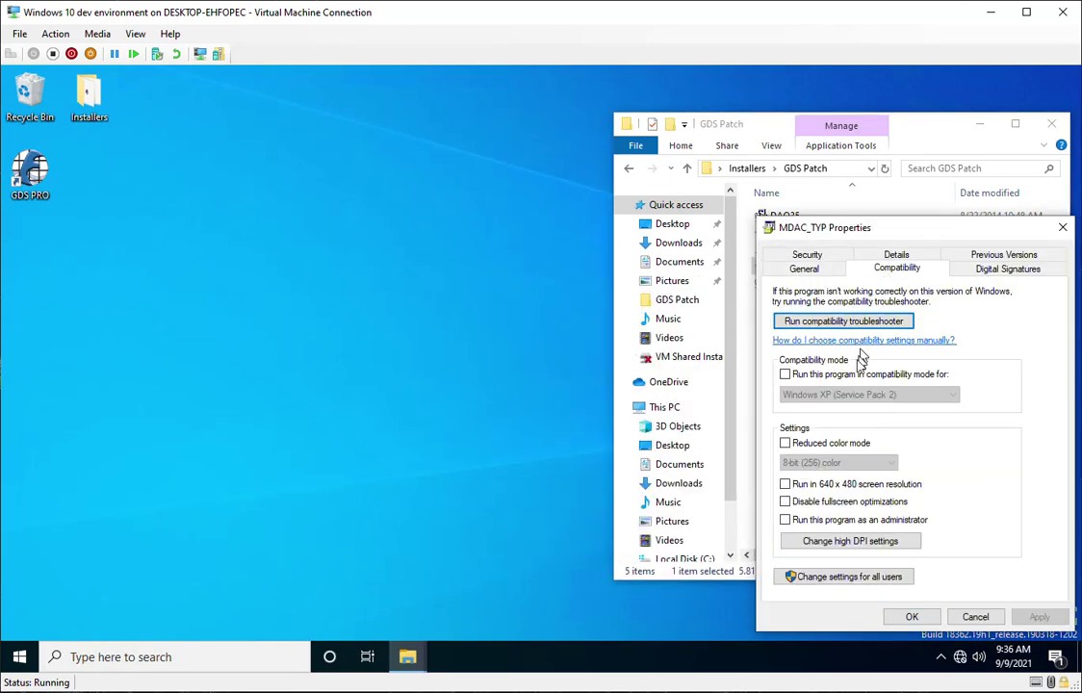
click(786, 375)
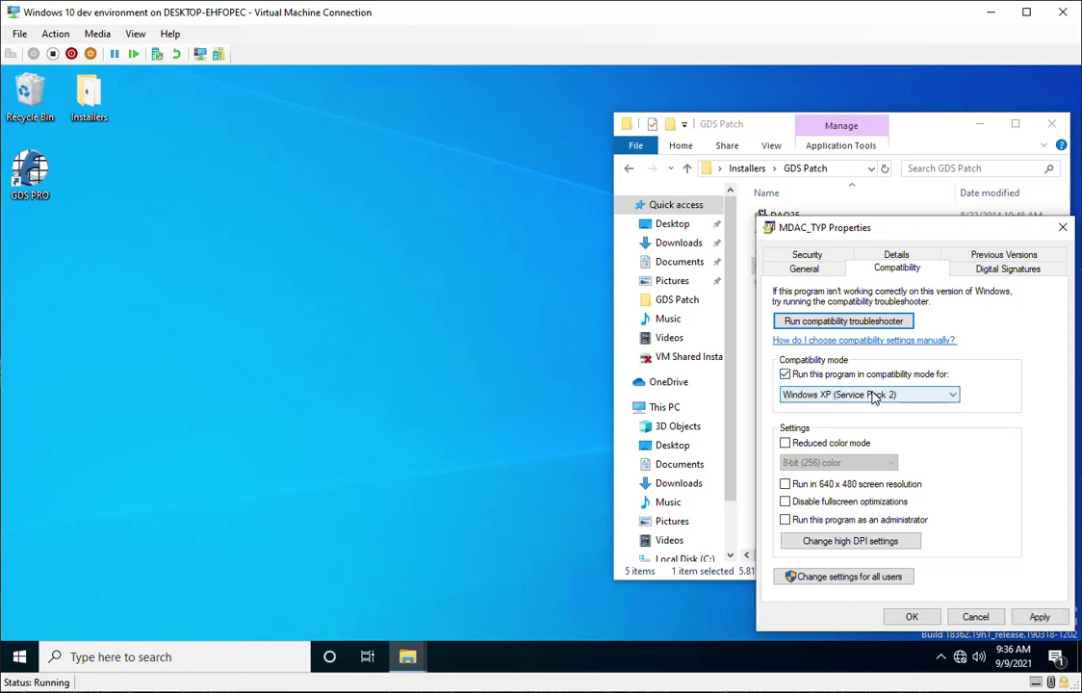
click(1036, 616)
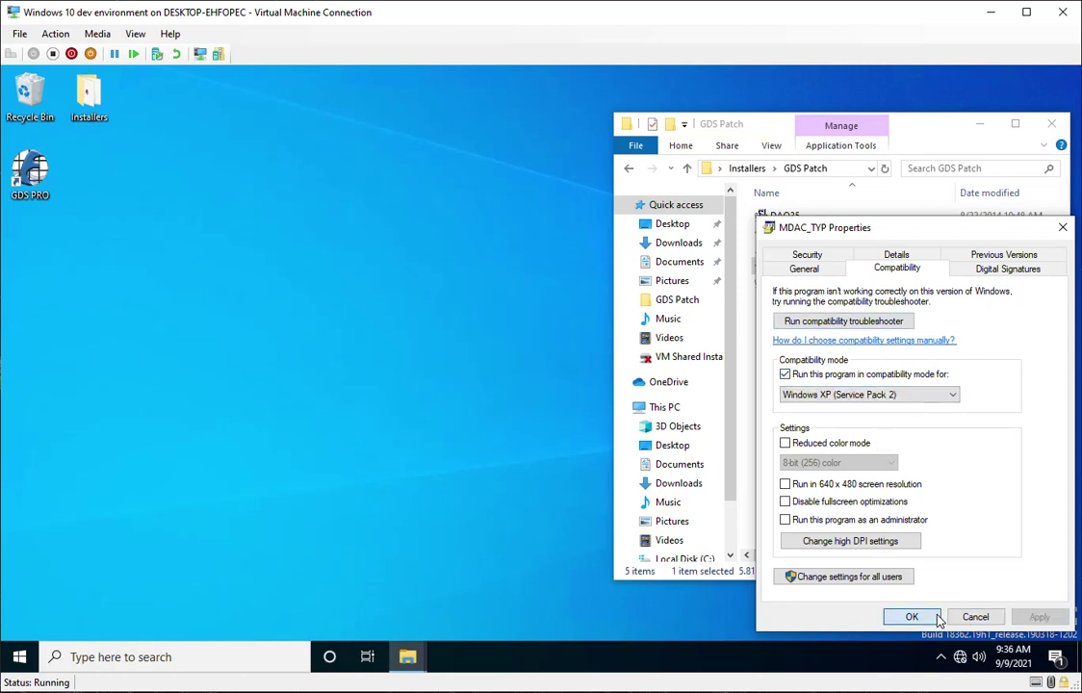
click(932, 617)
double_click(773, 268)
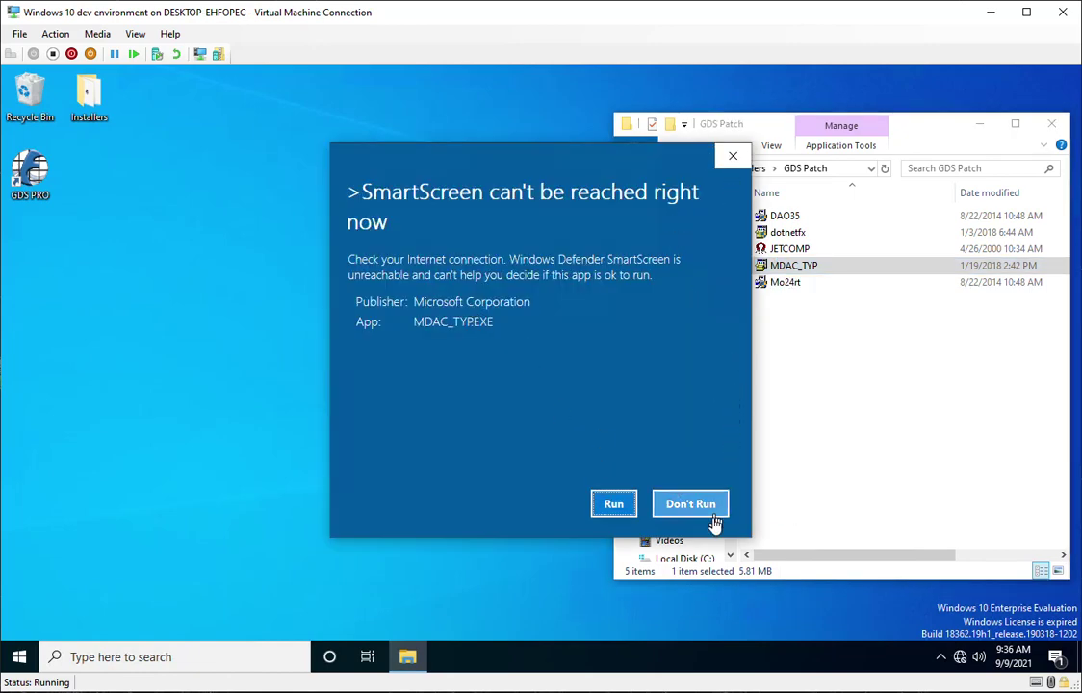
Step: Dismiss SmartScreen without running, then unblock MDAC_TYP in its Properties, keeping XP compatibility
click(690, 504)
right_click(784, 260)
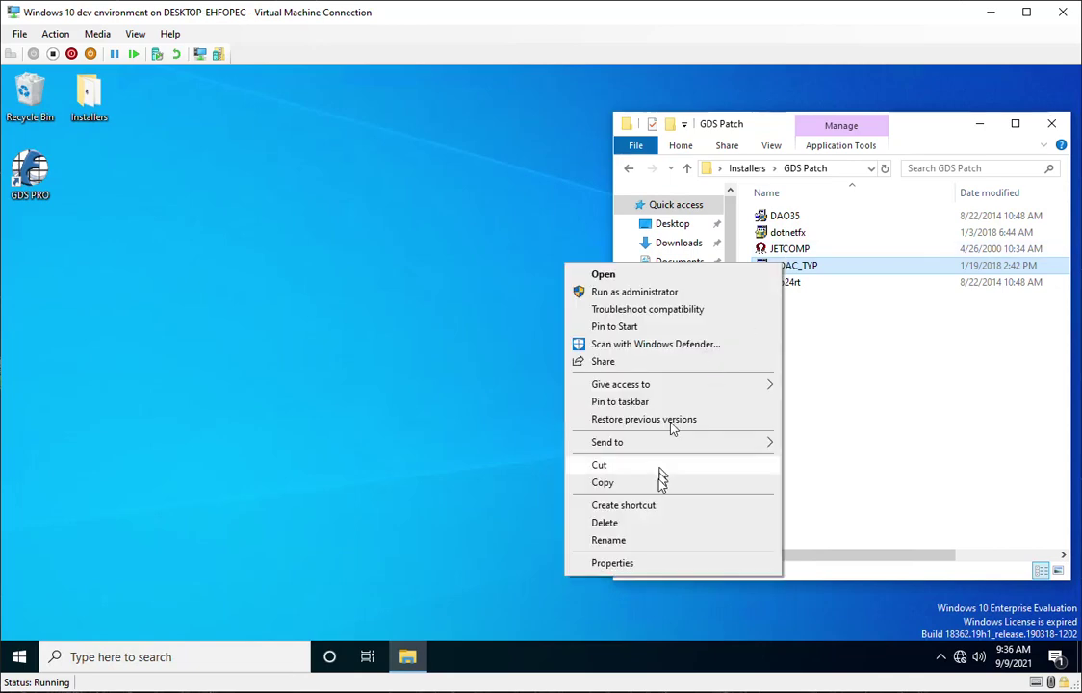
click(652, 565)
click(991, 557)
click(1040, 617)
click(893, 269)
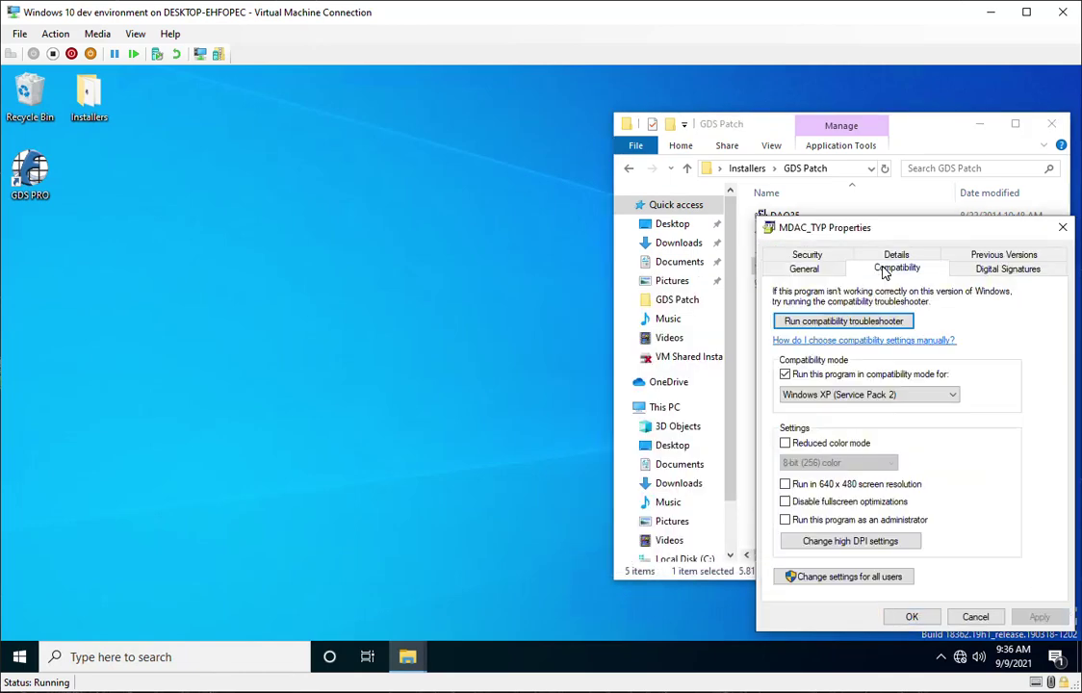
click(919, 619)
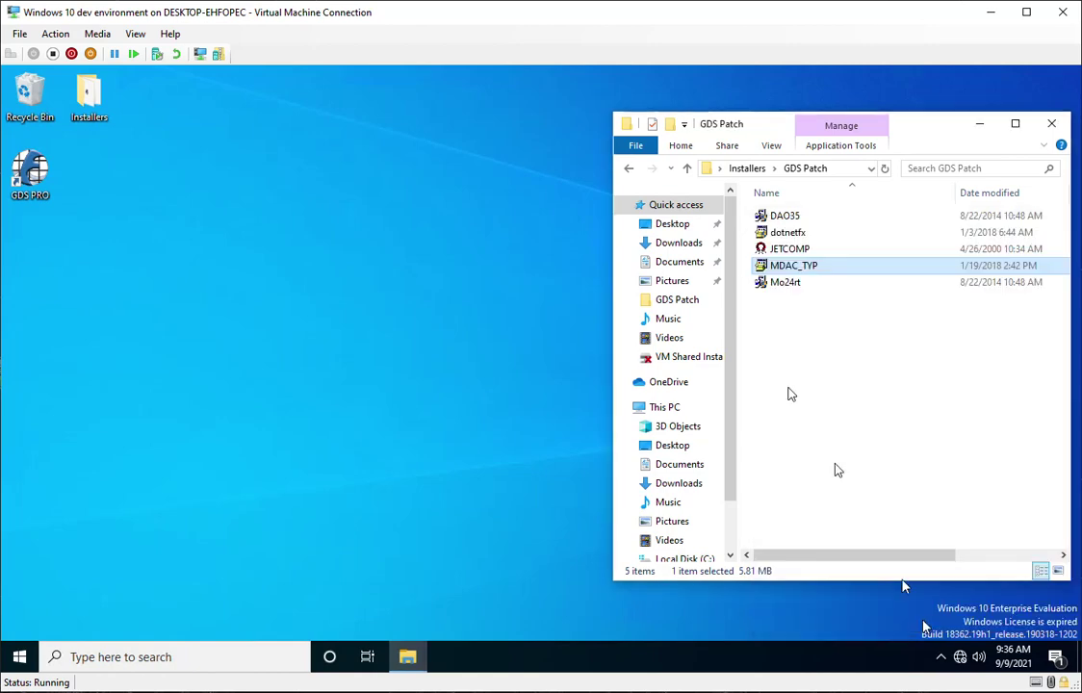
Step: Run the MDAC_TYP installer as administrator and allow it to make changes
right_click(804, 273)
click(663, 299)
click(483, 469)
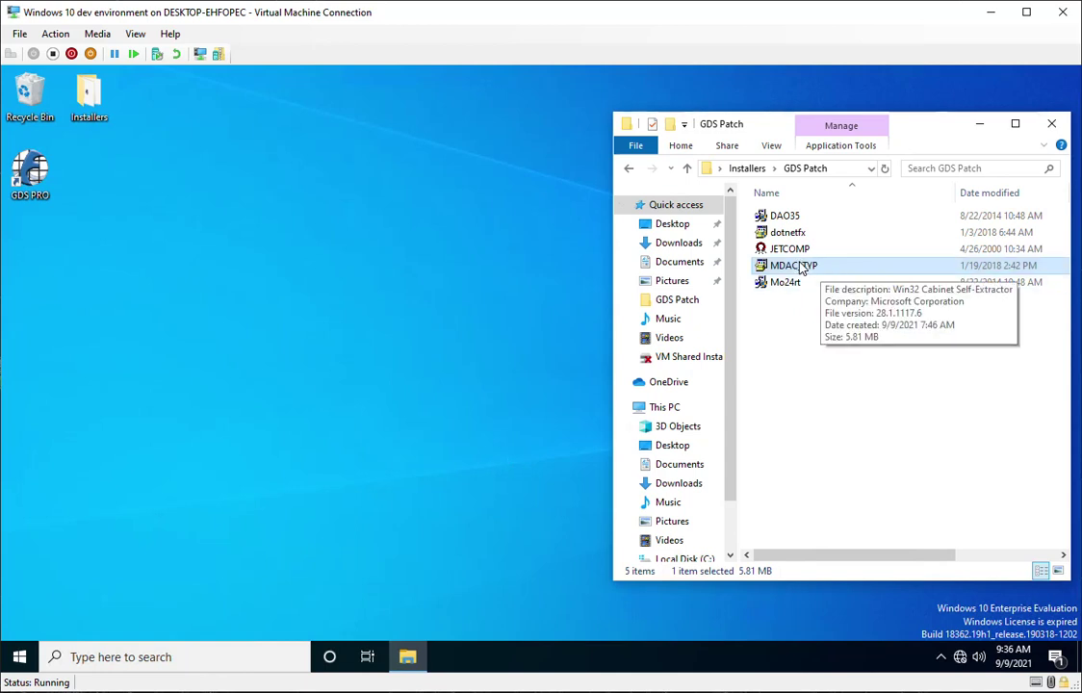
Step: Launch GDS Pro and open the Rain and Green Ampt project's FPLAIN.DAT
double_click(43, 177)
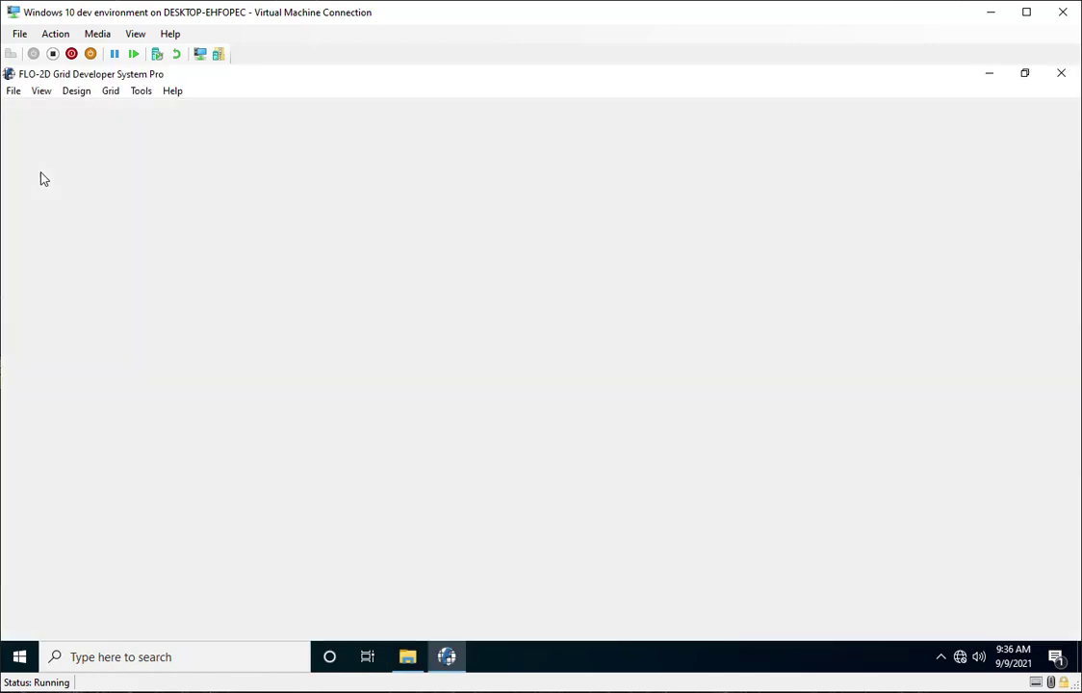
click(15, 91)
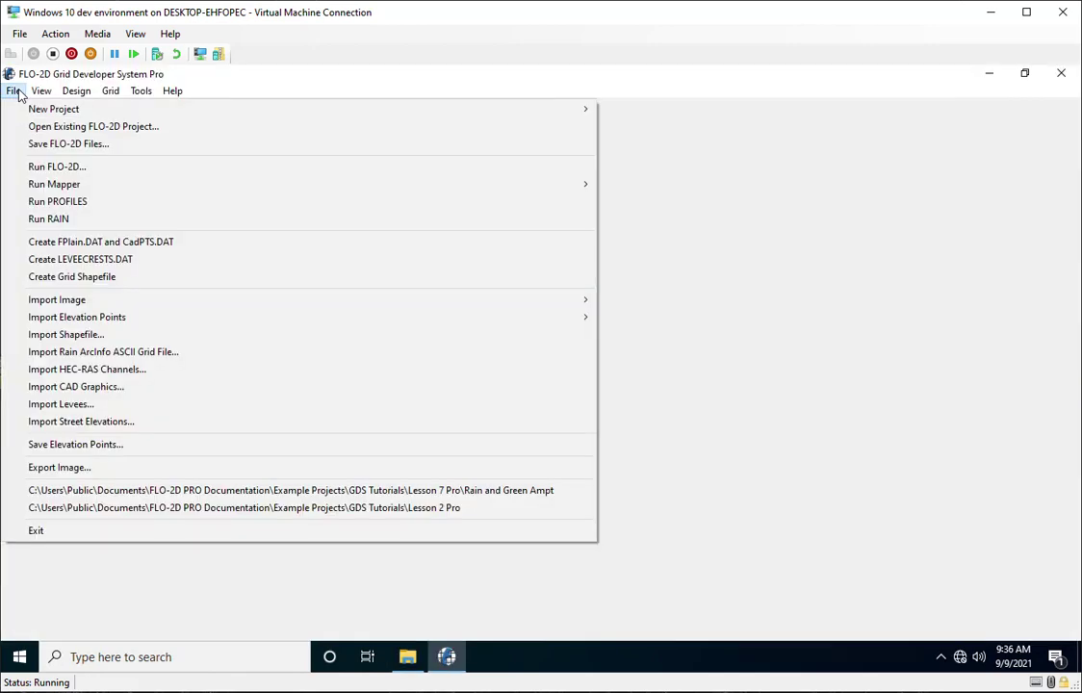
click(58, 126)
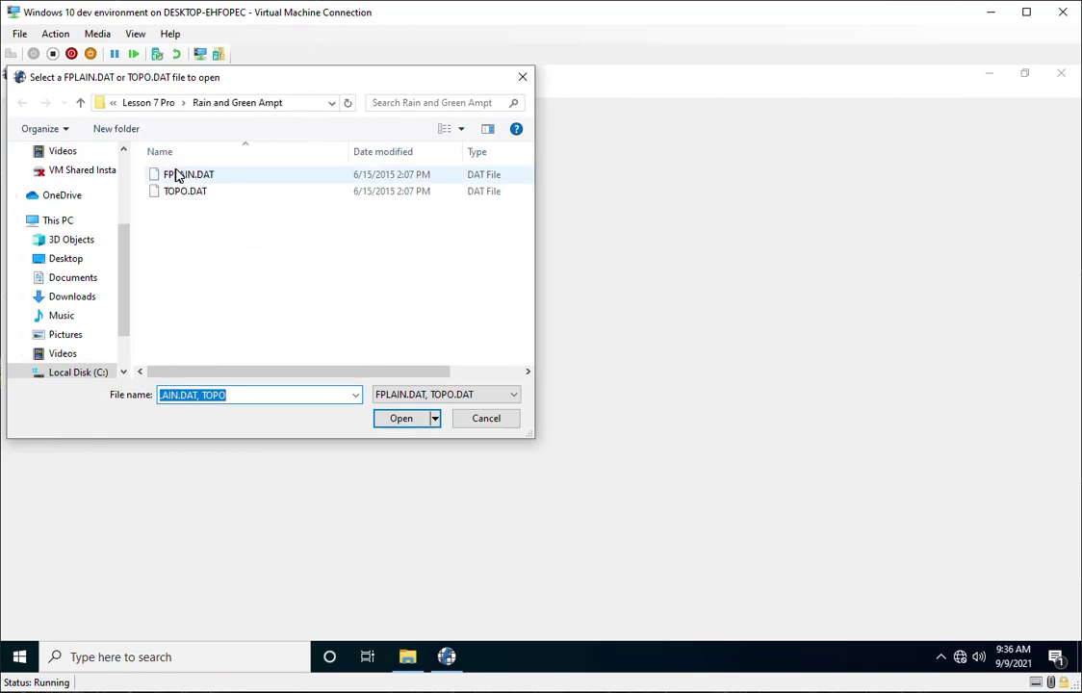
double_click(178, 175)
click(500, 532)
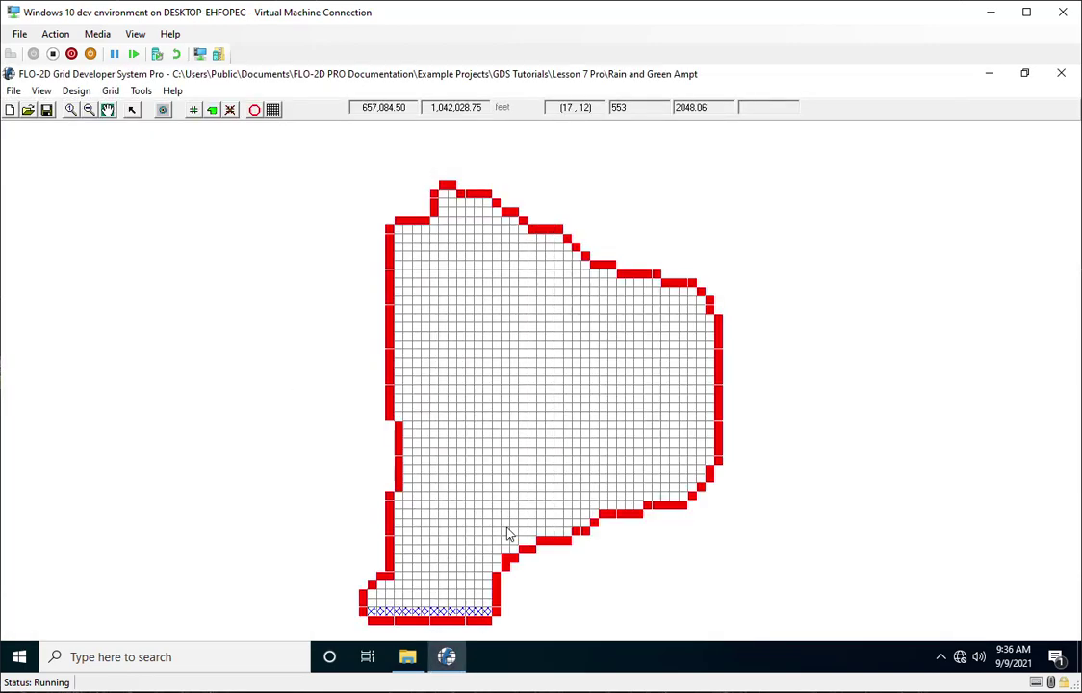
Step: Import LandUse.shp and Soil.shp as shapefiles, accepting their default colour settings
click(14, 91)
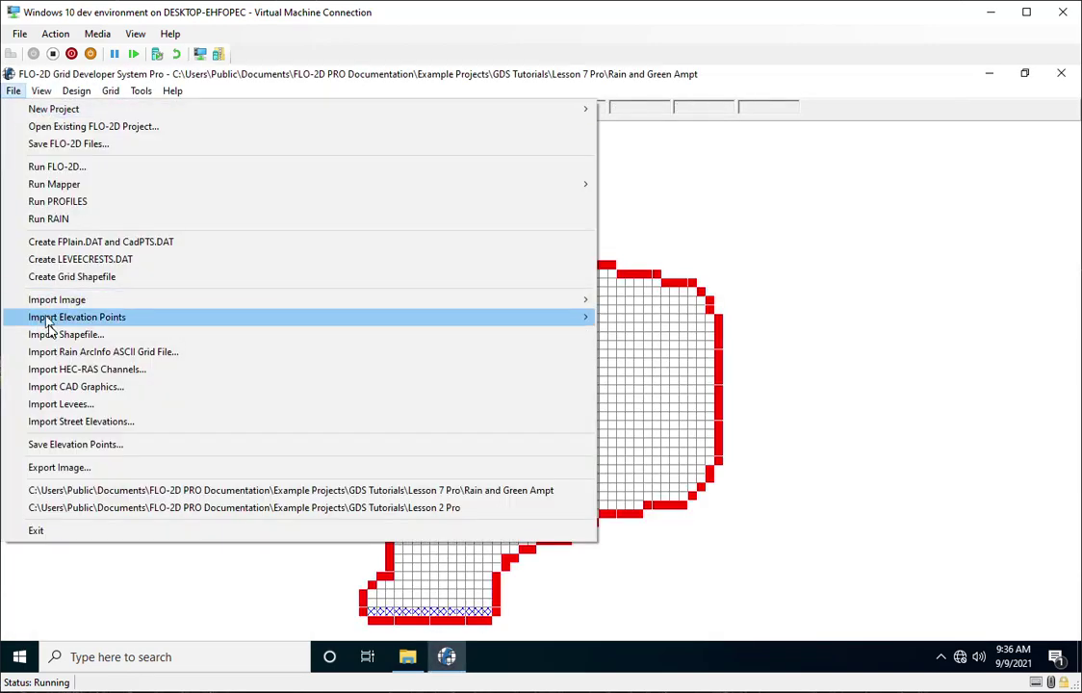
click(53, 334)
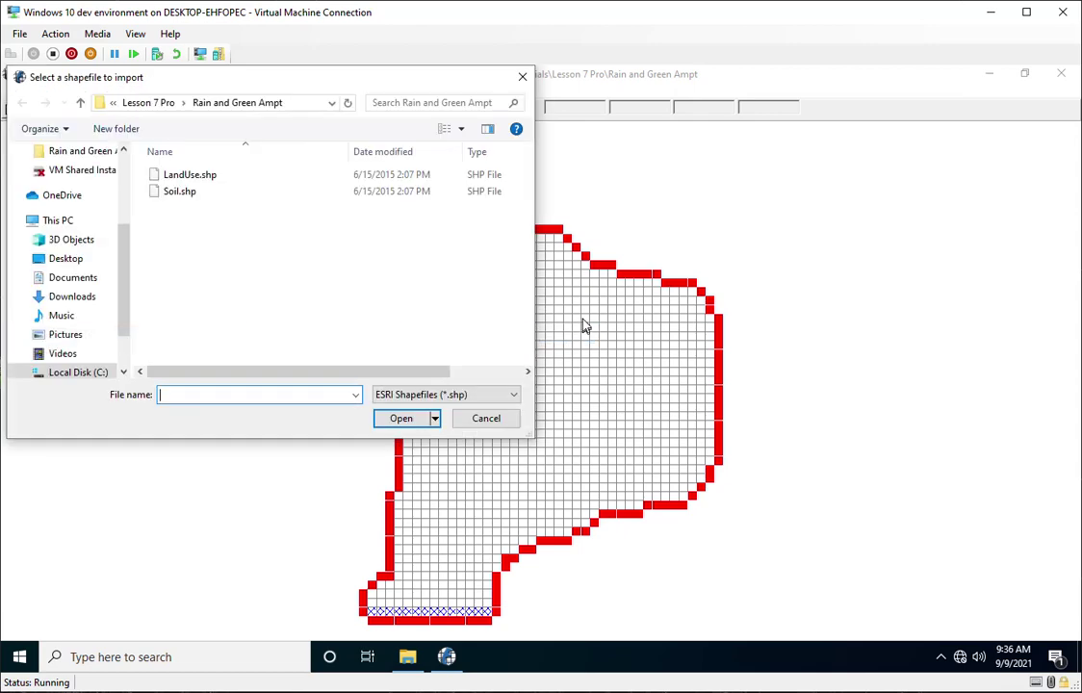
double_click(305, 176)
key(Return)
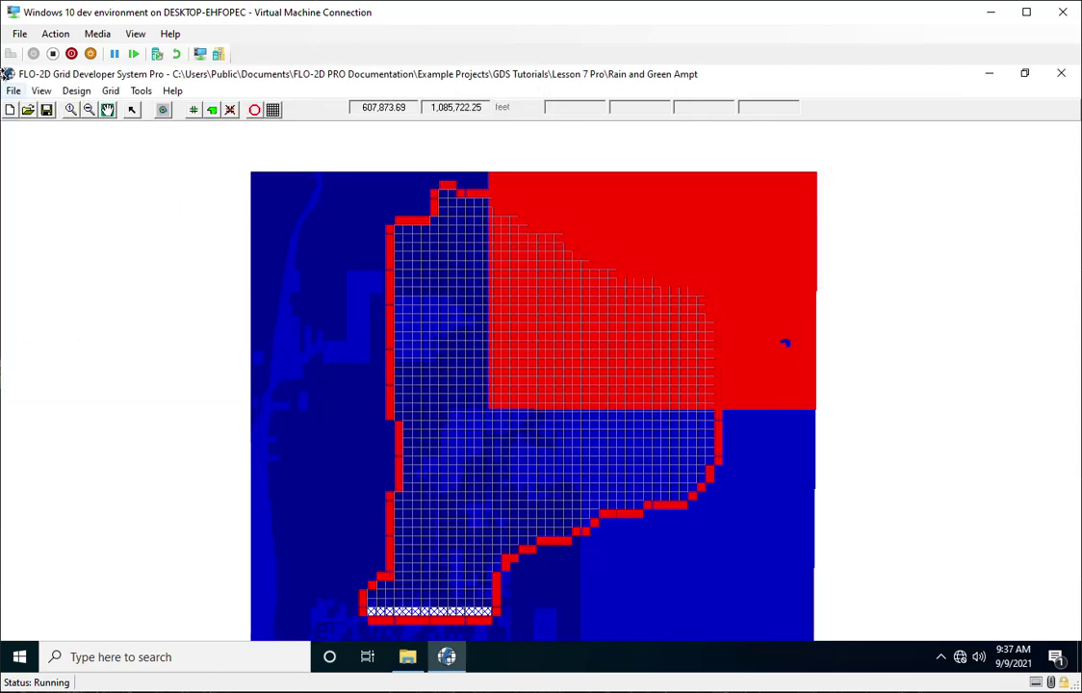
click(13, 91)
click(53, 334)
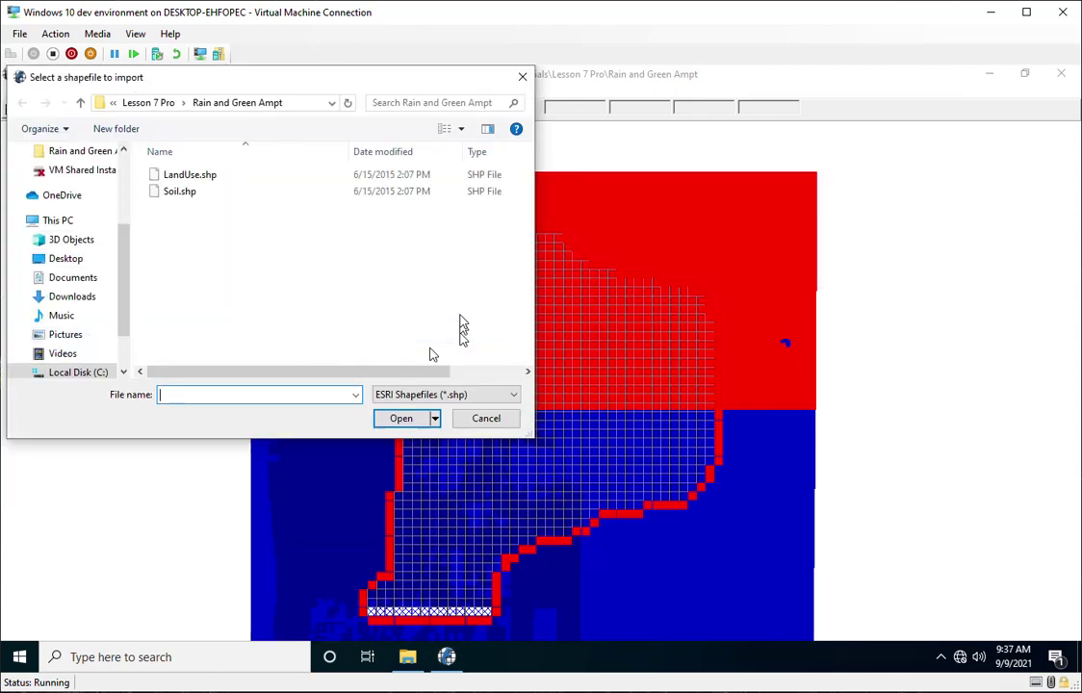
double_click(179, 190)
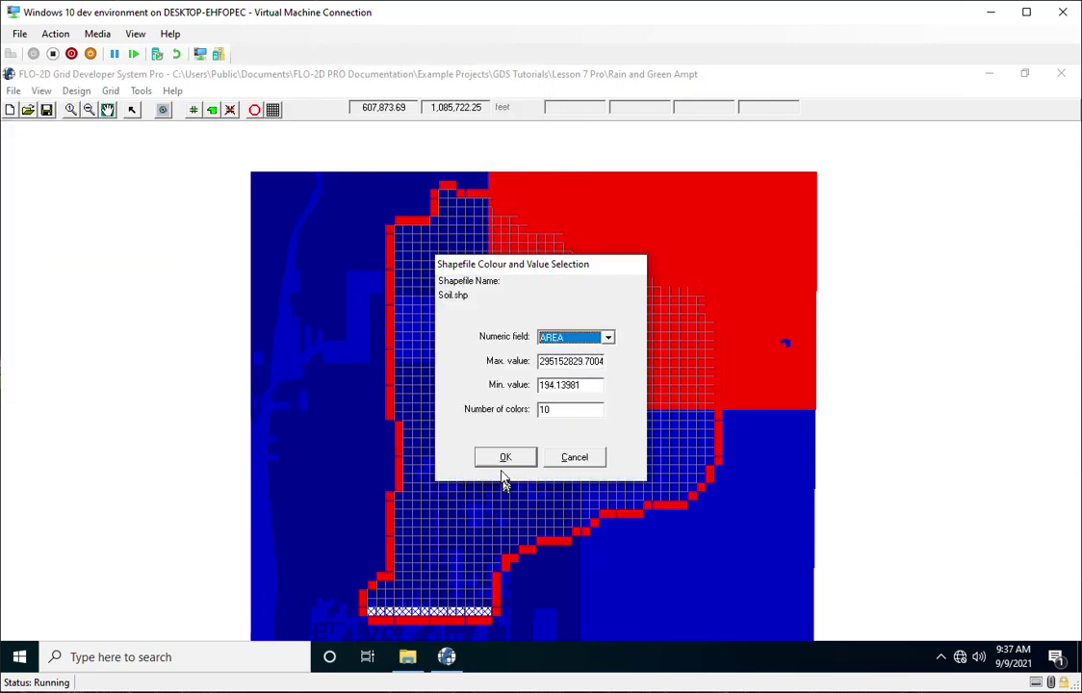
click(503, 459)
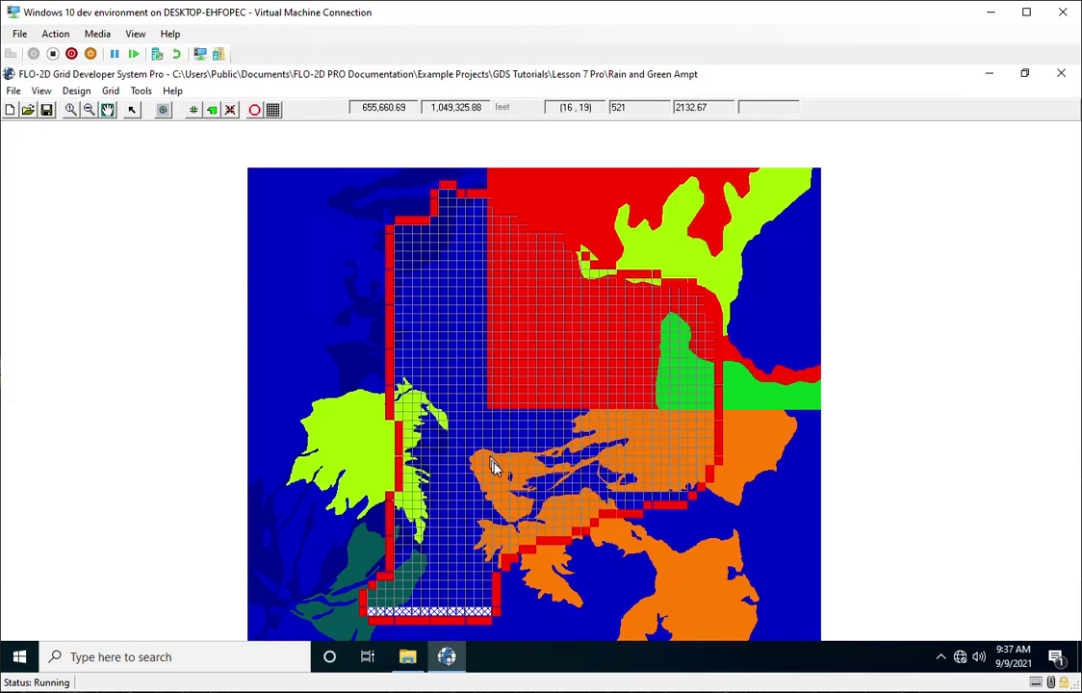
Step: In Green-Ampt options, source land use from the imported shapefile by LDUSE_LID with LandUseTable.tbl
click(111, 91)
mouse_move(159, 219)
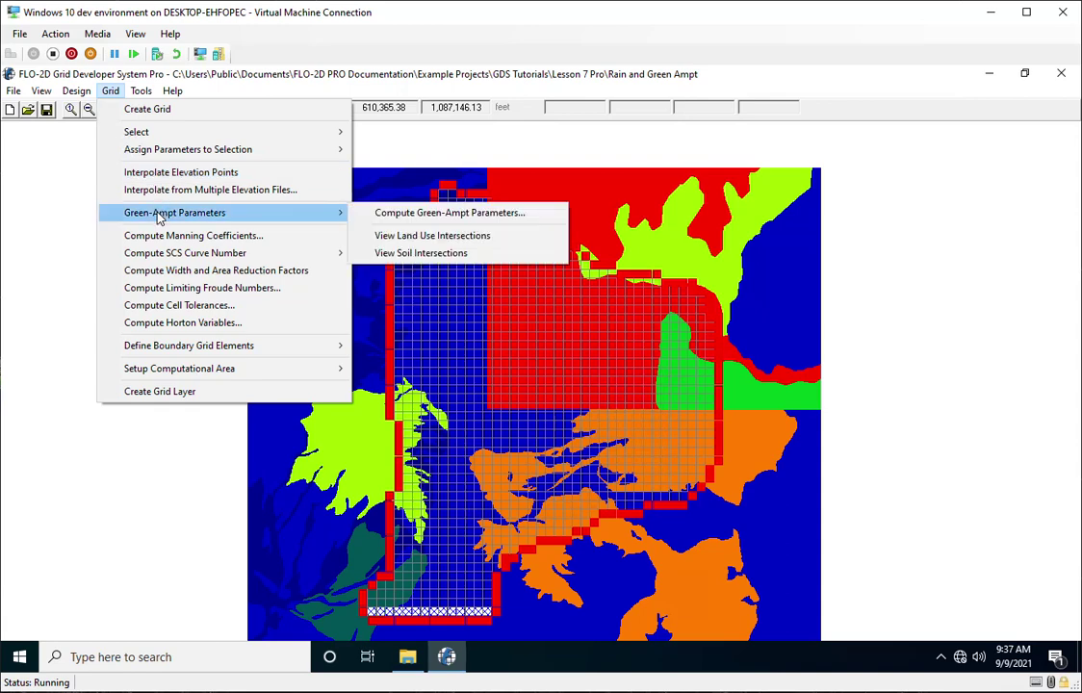
click(453, 213)
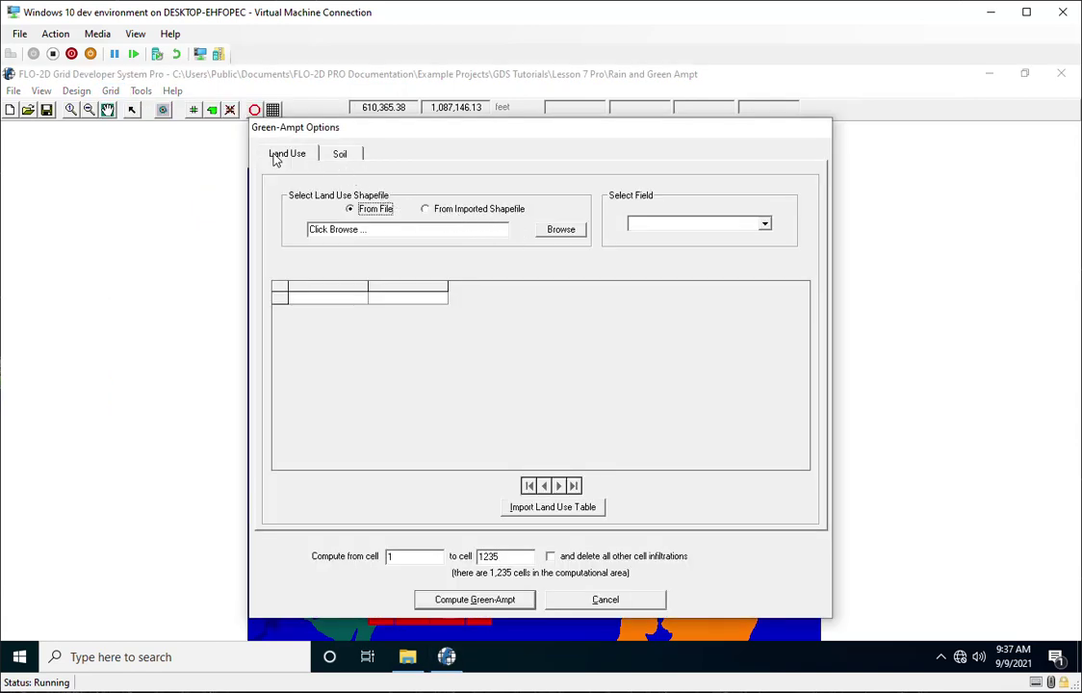
click(455, 211)
scroll(447, 229, up, 1)
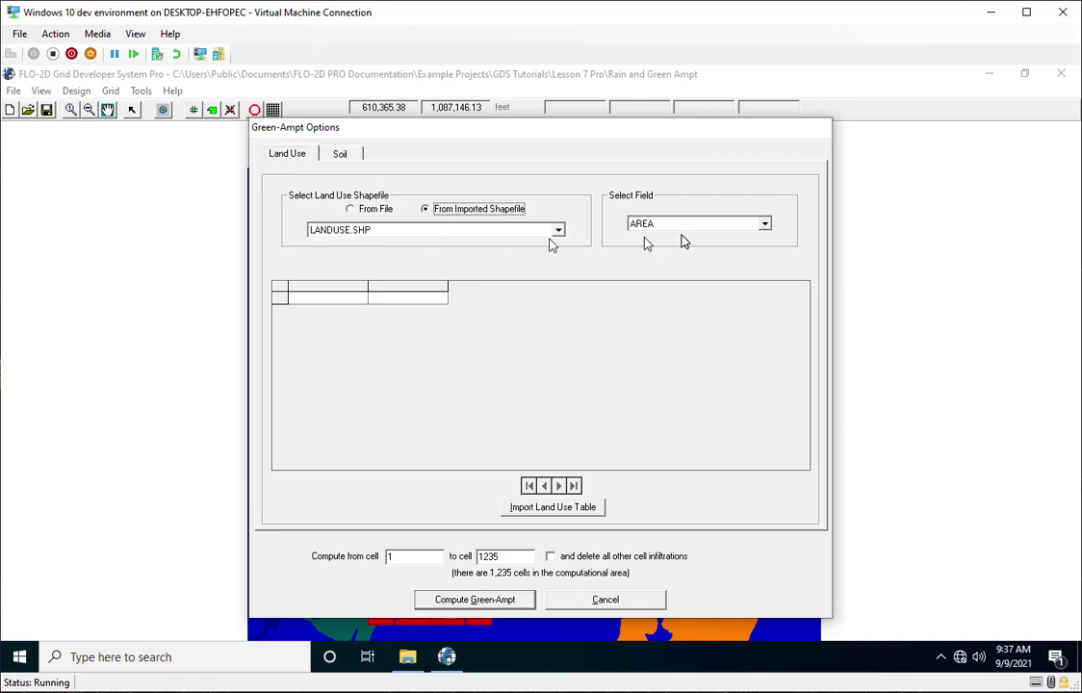
scroll(686, 229, down, 2)
scroll(686, 229, up, 1)
click(766, 224)
click(766, 224)
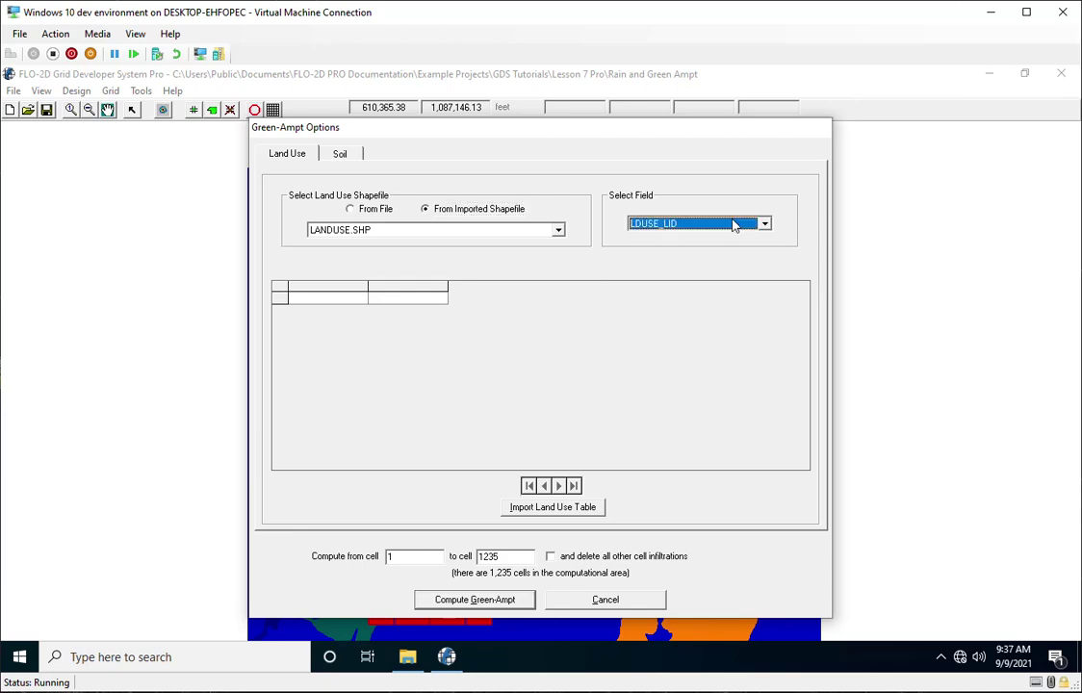
click(534, 510)
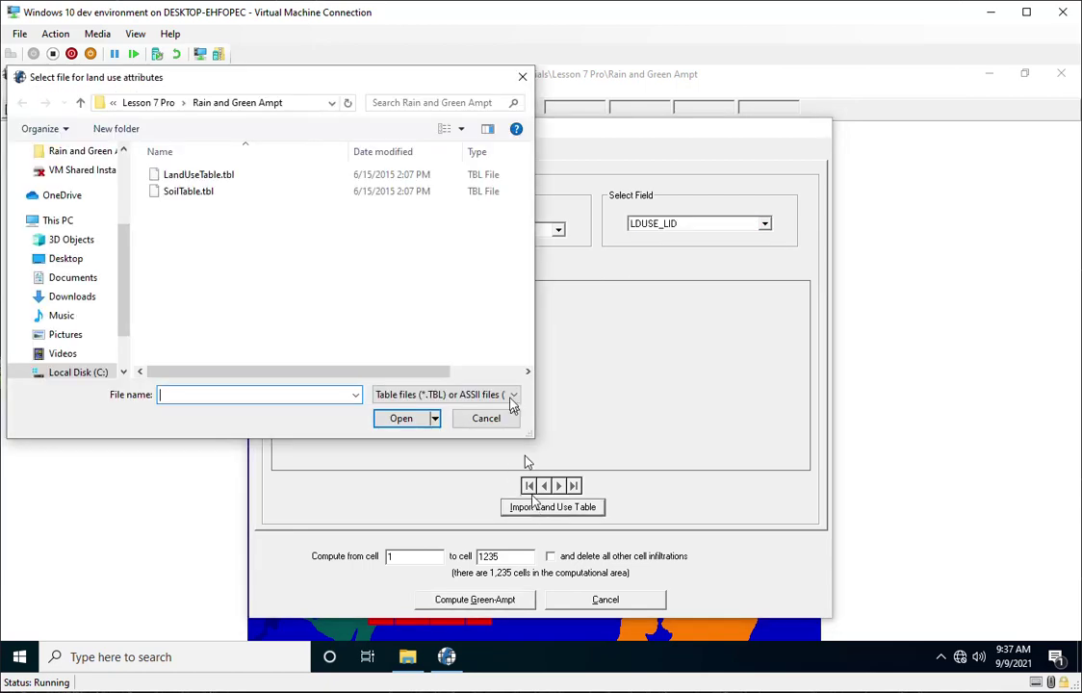
double_click(202, 176)
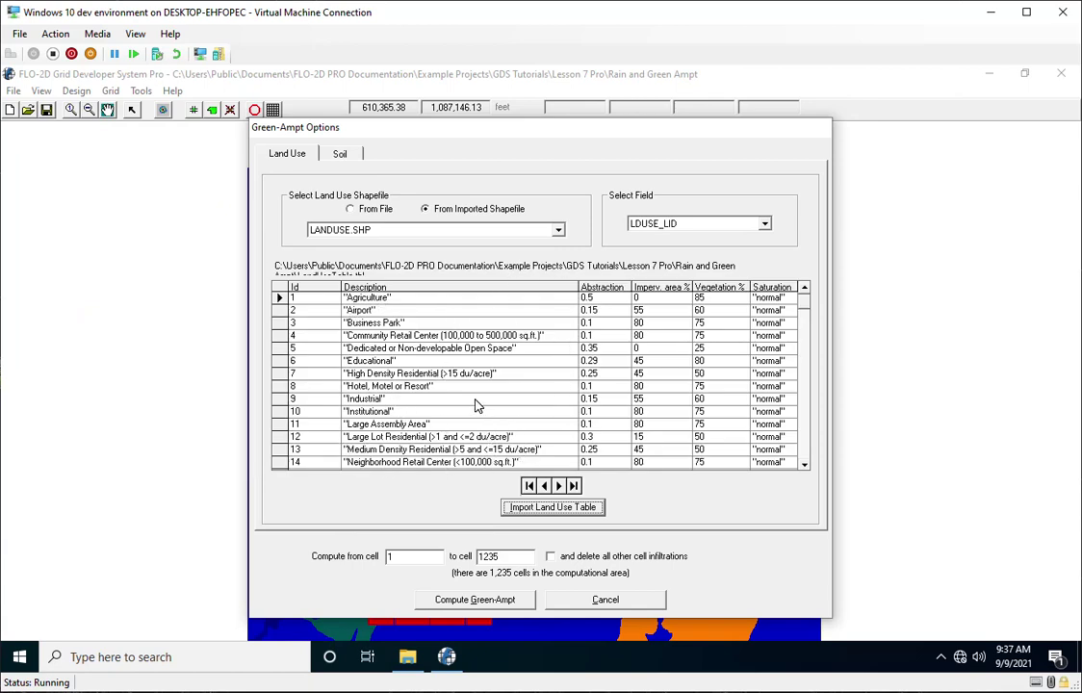
Step: Source soil from the imported SOIL.SHP by SOIL_LID and load SoilTable.tbl
click(339, 153)
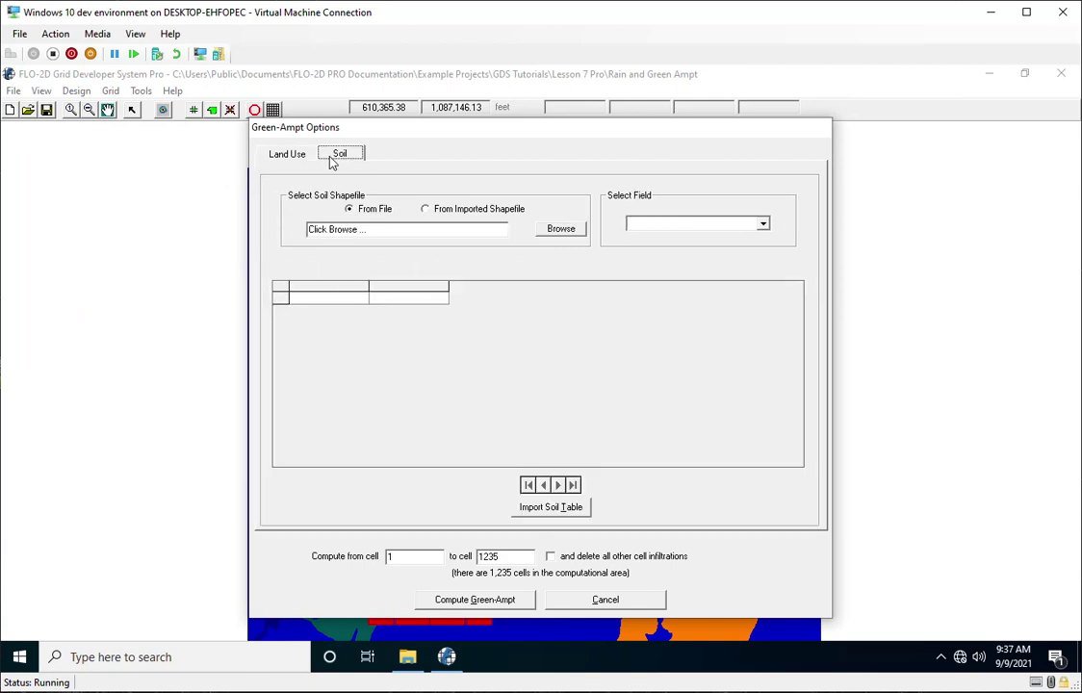
click(438, 212)
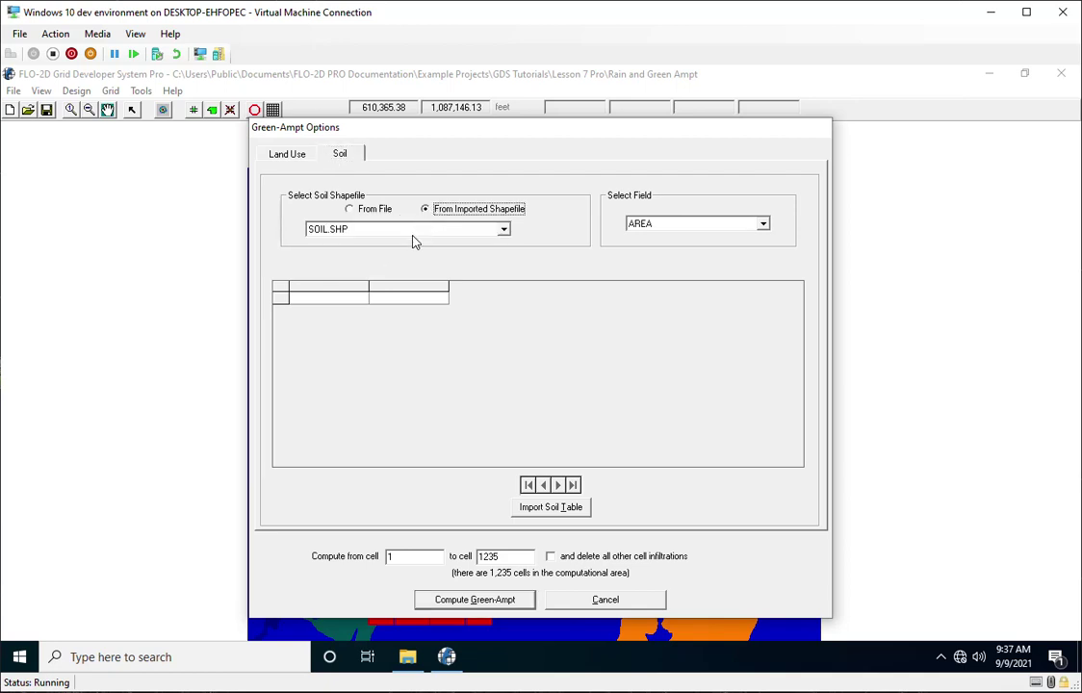
click(738, 226)
click(691, 300)
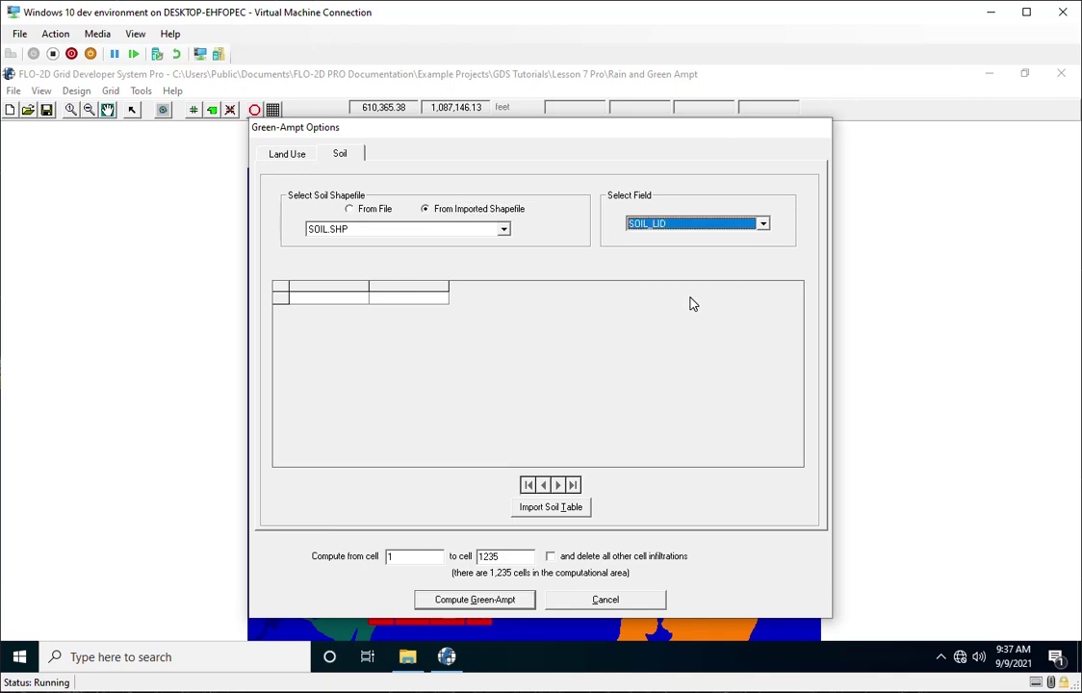
click(553, 507)
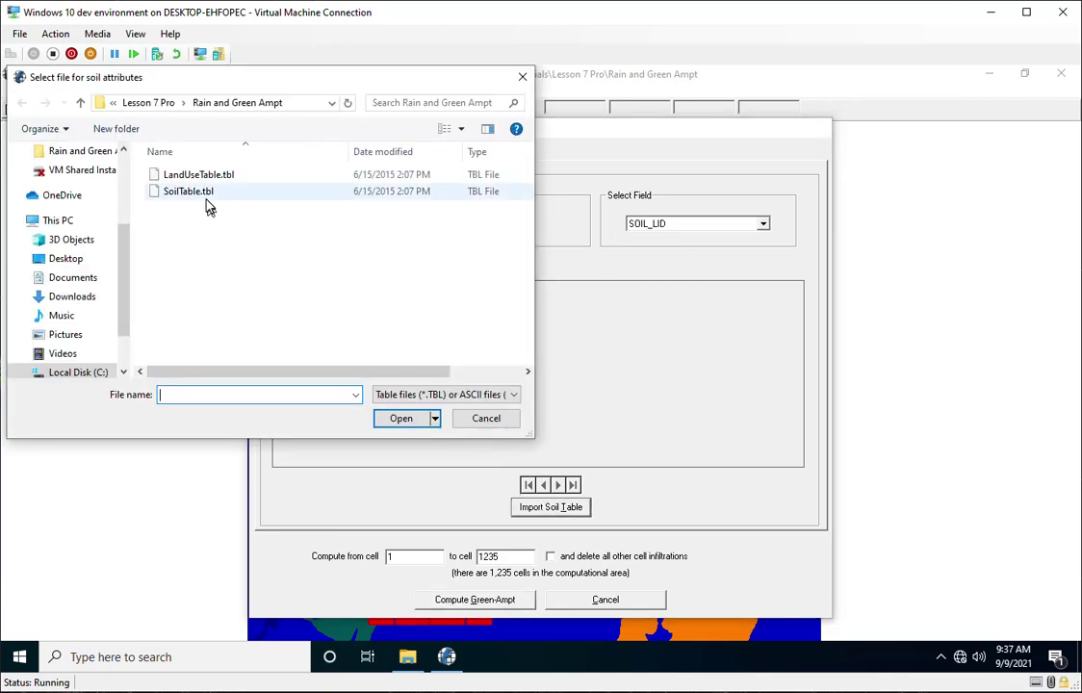
double_click(197, 191)
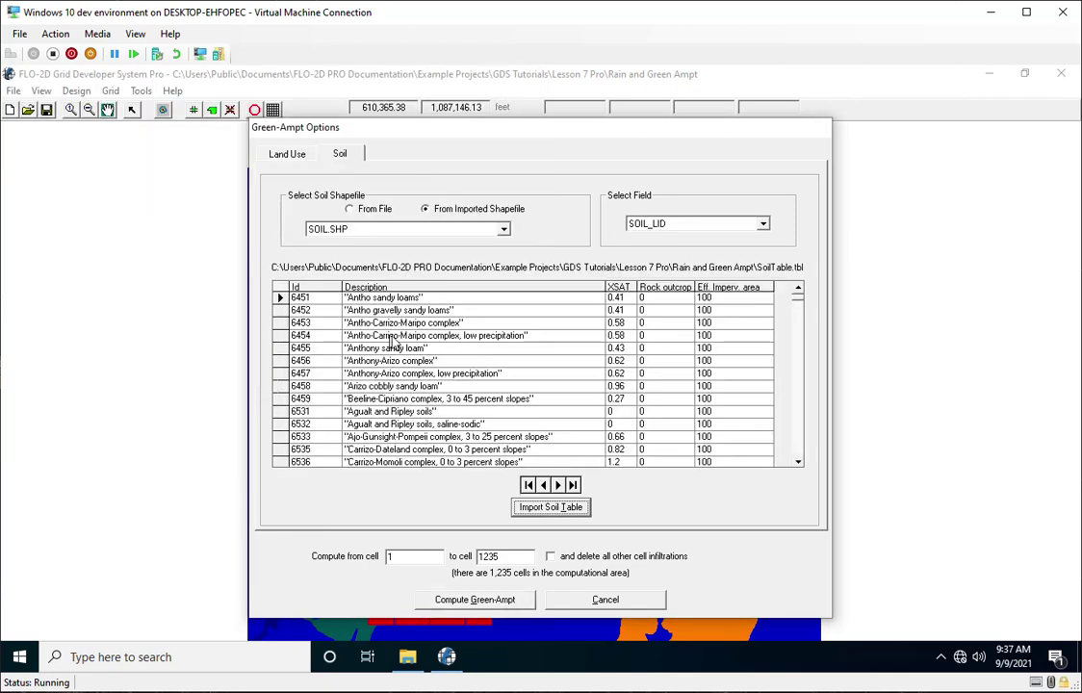
Step: Compute Green-Ampt parameters for all 1235 cells and save INFIL.DAT in the project folder
click(473, 599)
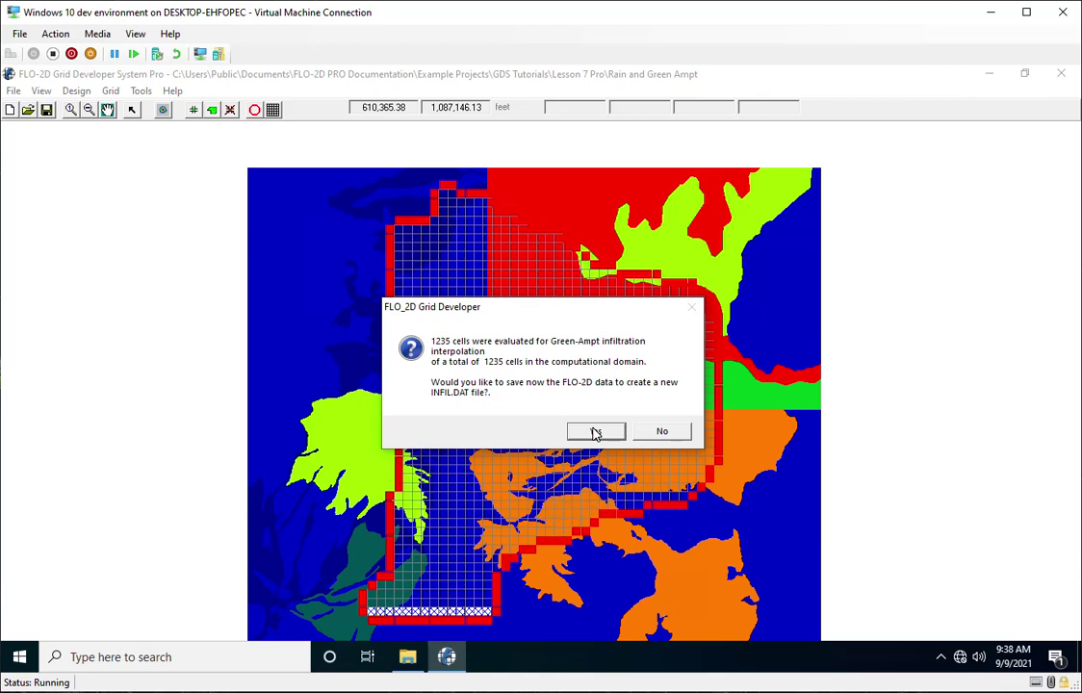
click(594, 432)
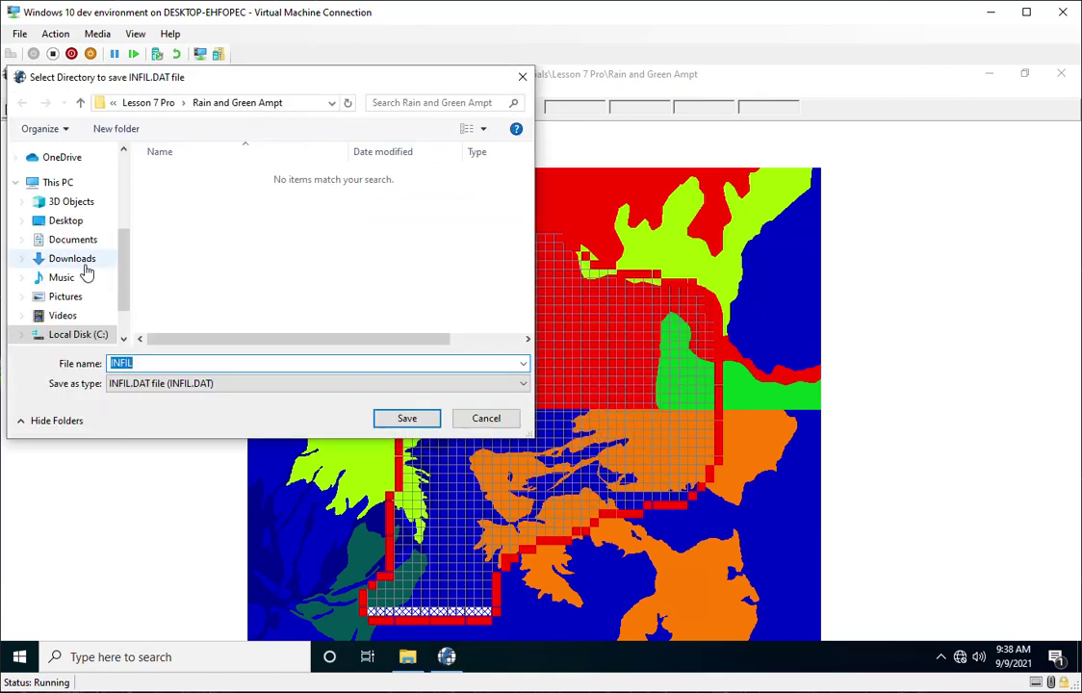
click(383, 419)
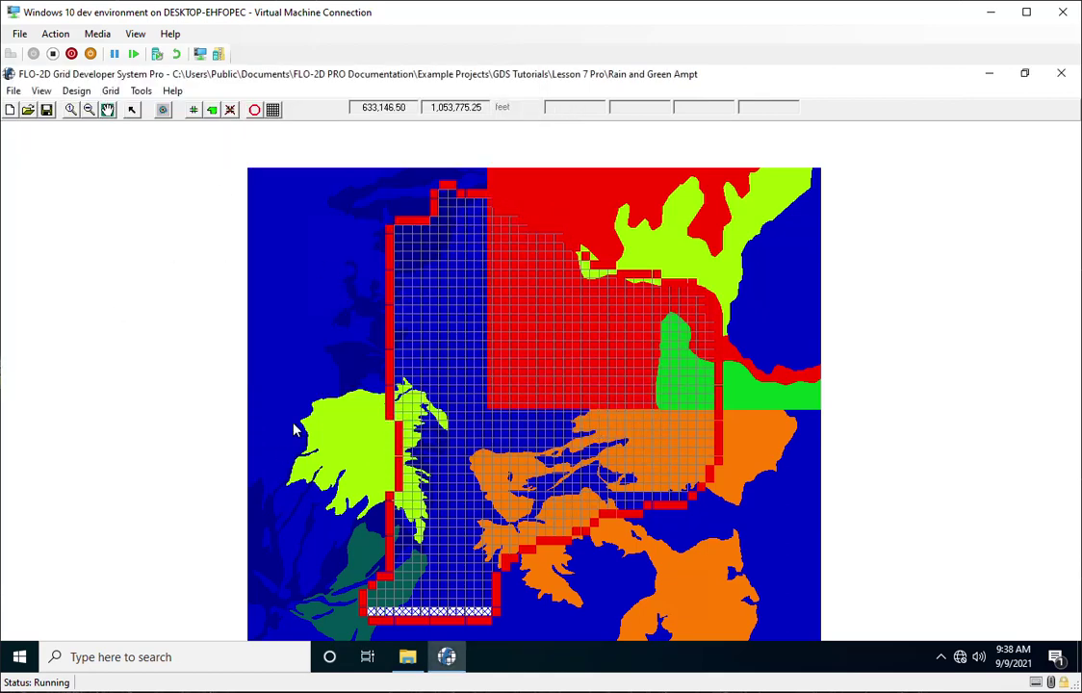
click(407, 657)
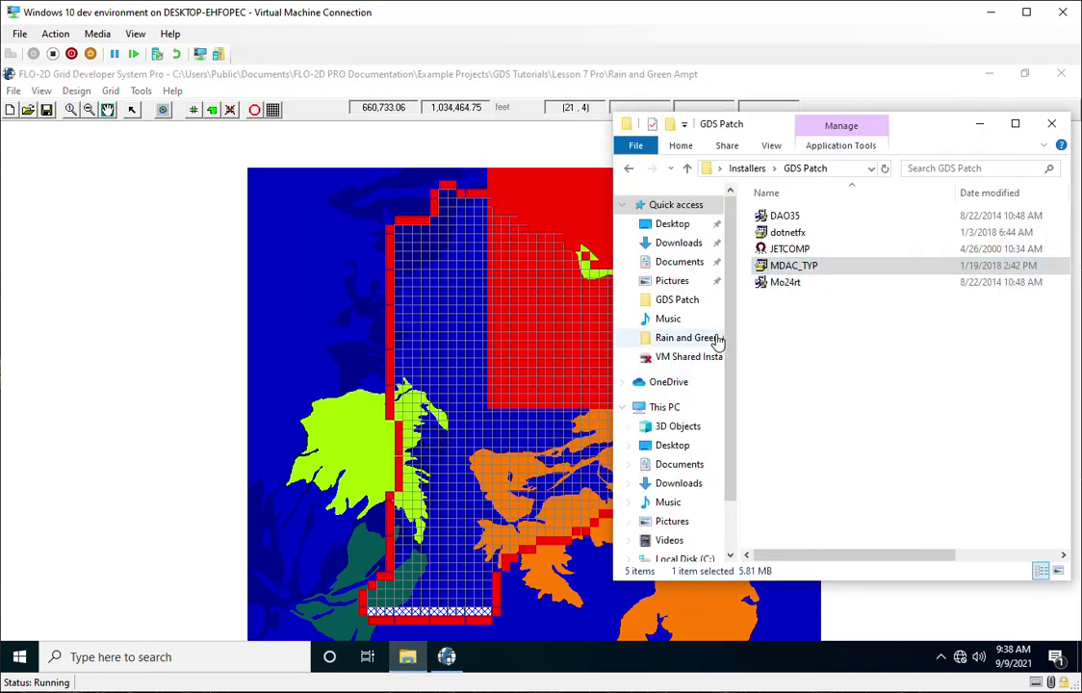
click(981, 130)
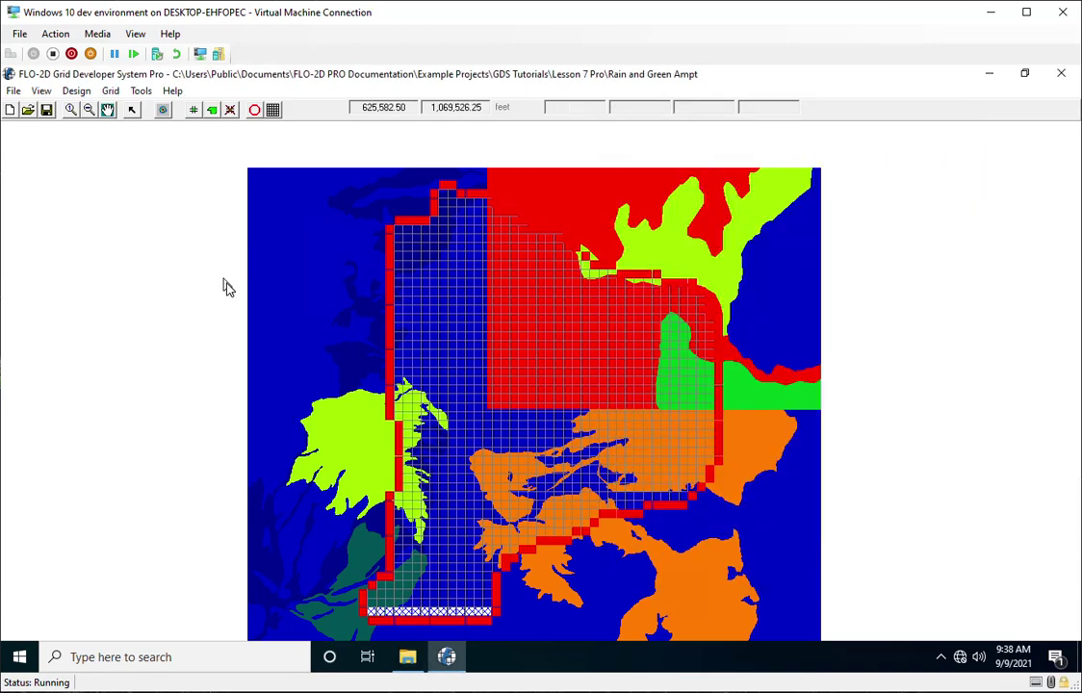